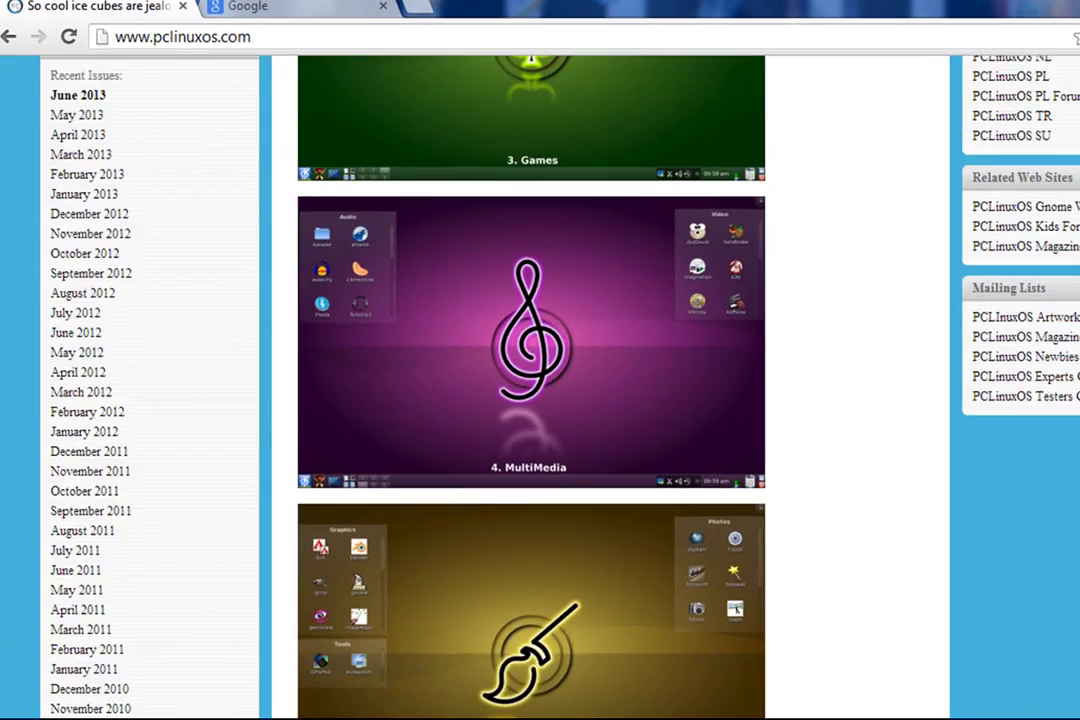
Switch to the Notepad notes and correct the distribution name's capitalization and spelling to PCLinuxOS.
scroll(540, 400, up, 15)
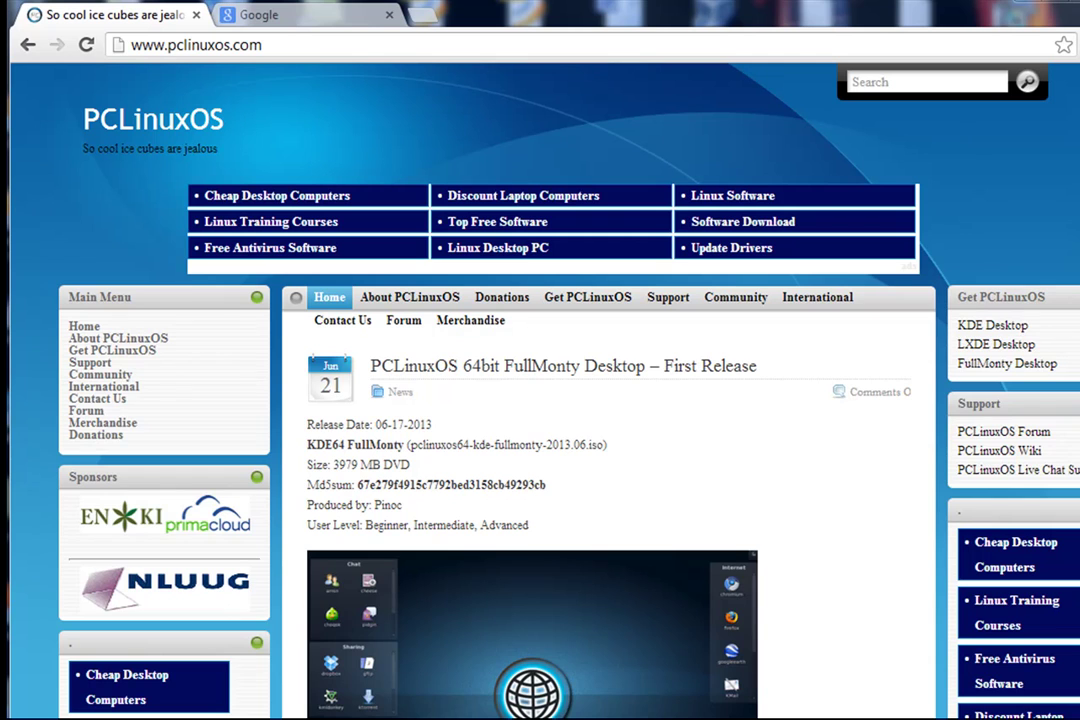
drag(432, 665, 432, 364)
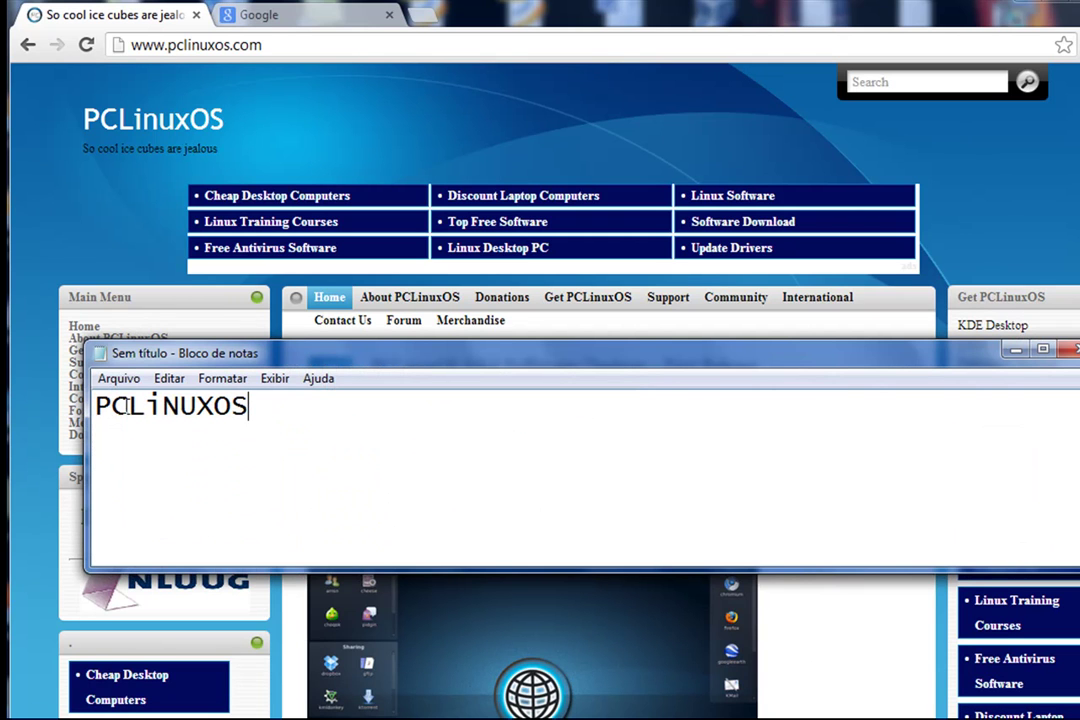
drag(162, 405, 212, 404)
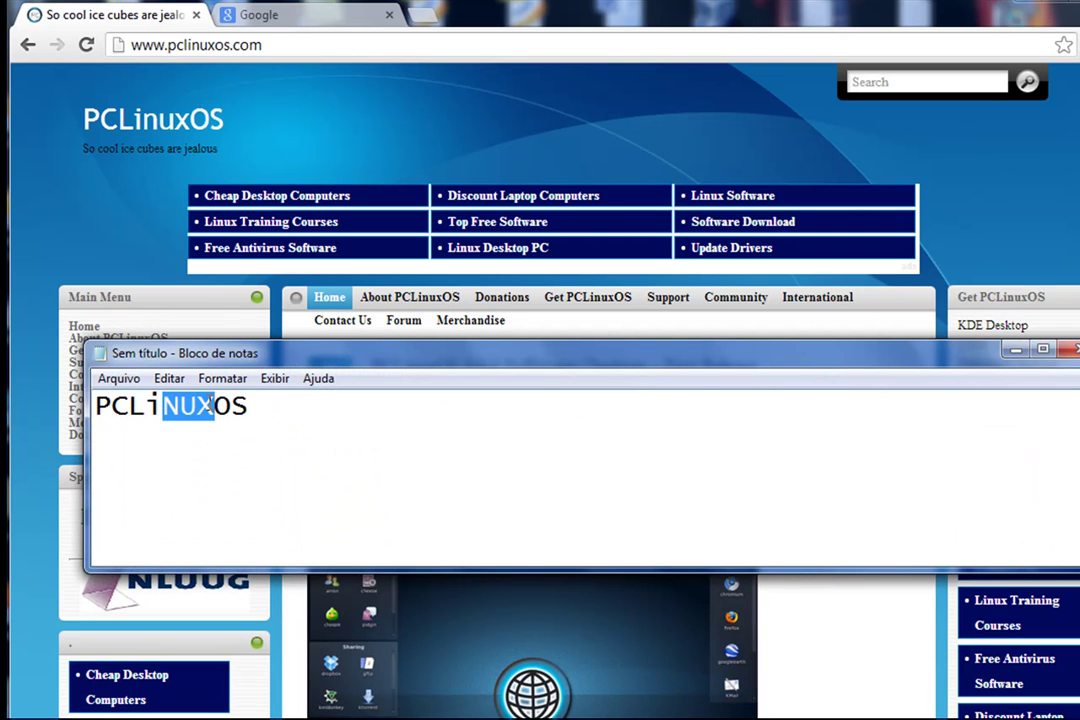
text(nix)
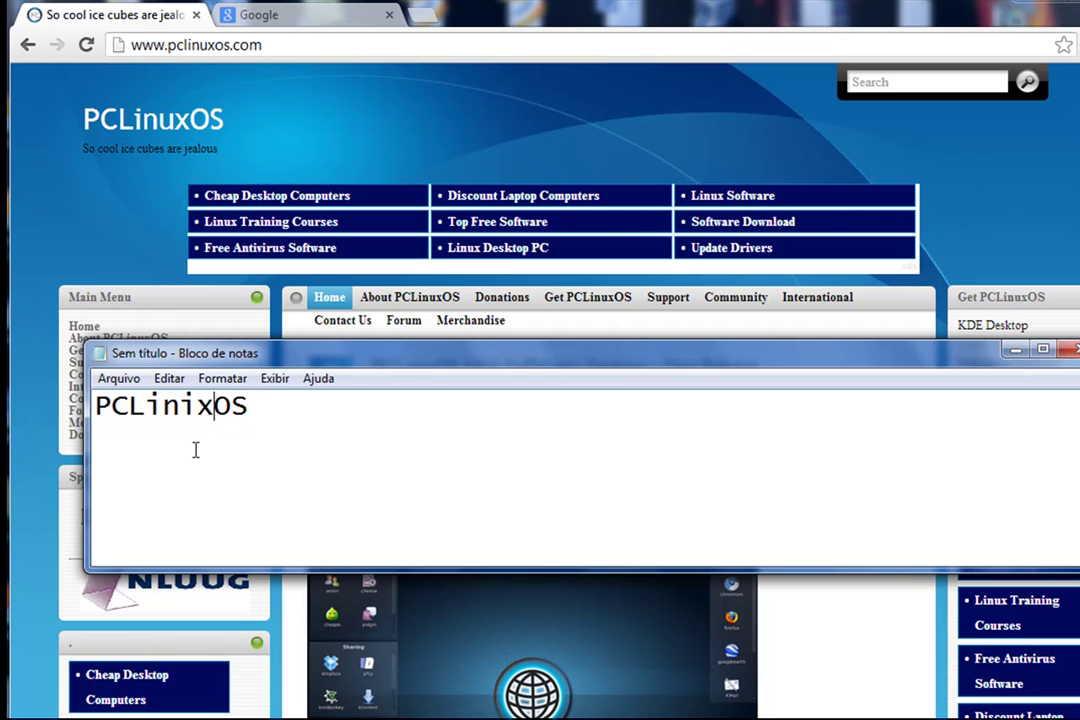
click(197, 408)
key(BackSpace)
text(u)
click(267, 407)
key(Return)
key(Return)
text(www.pcl)
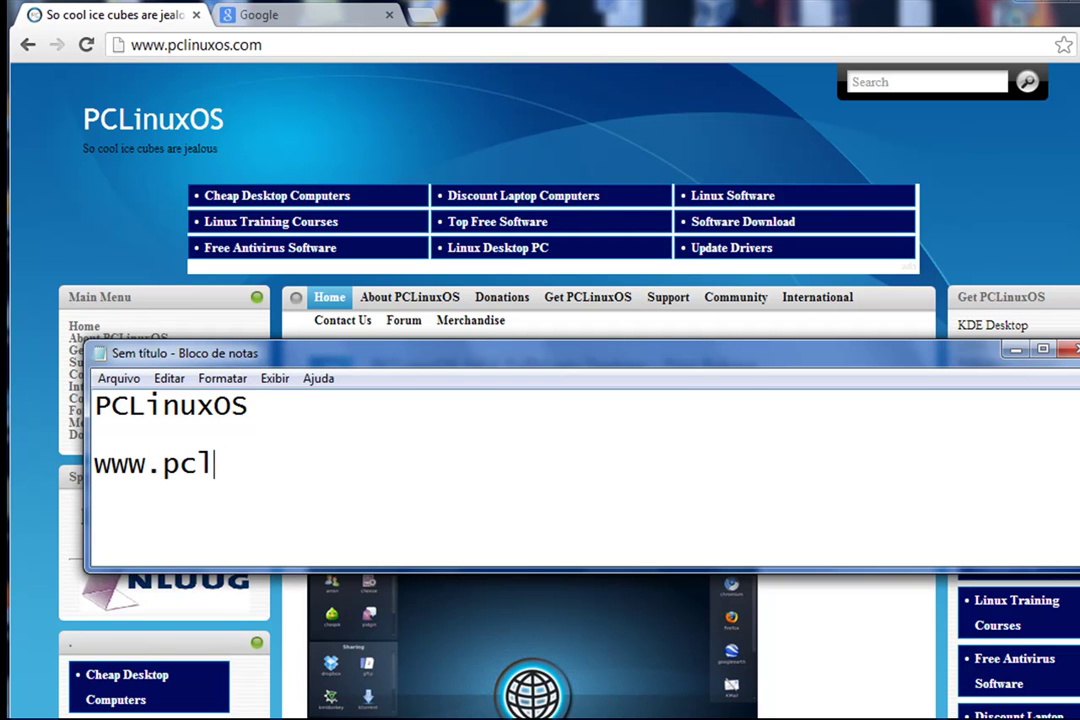
text(inuxos.com)
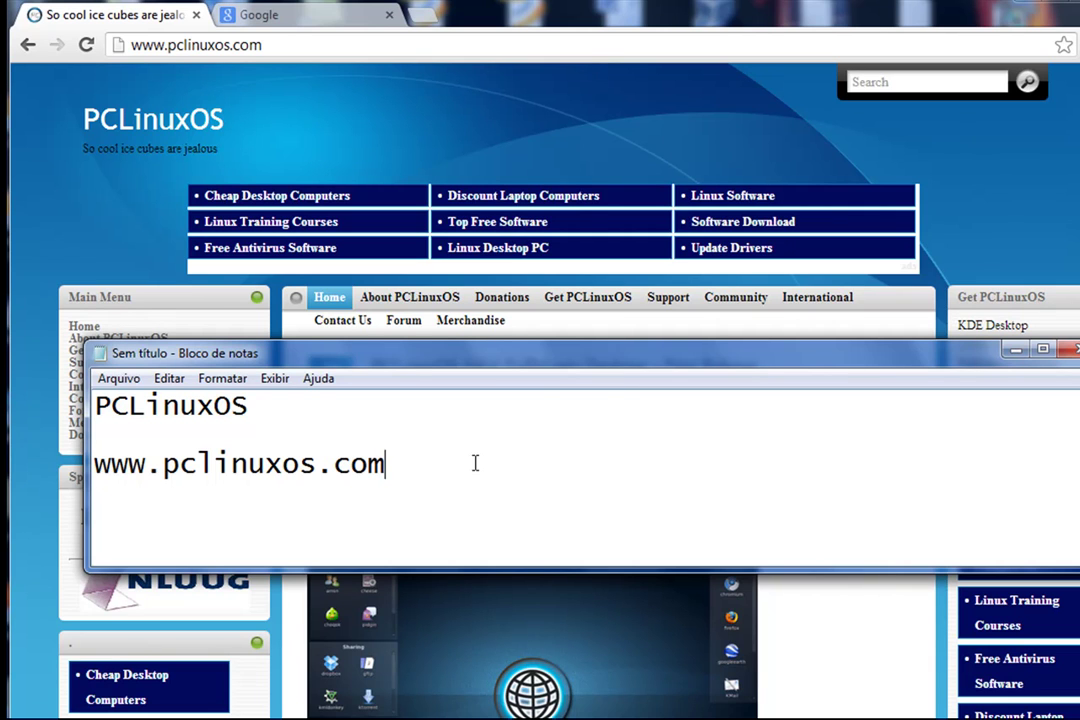
Add the lines "EUA" and "32/64 bits" below the website address, each preceded by a blank line.
key(Return)
key(Return)
text(EUA)
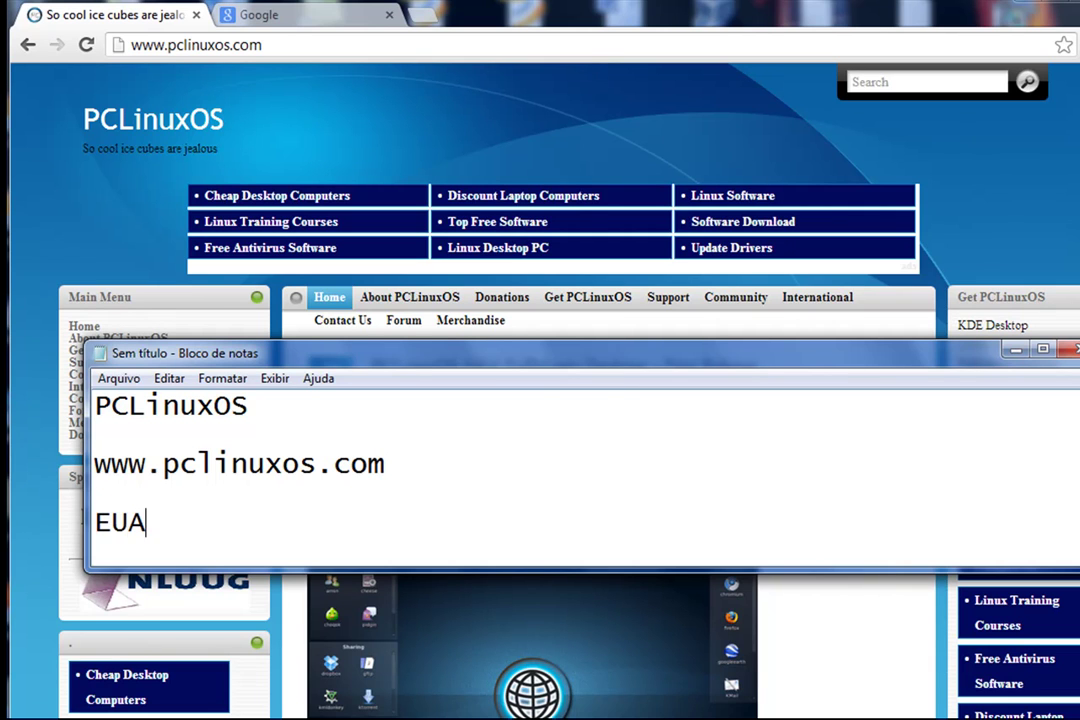
key(Return)
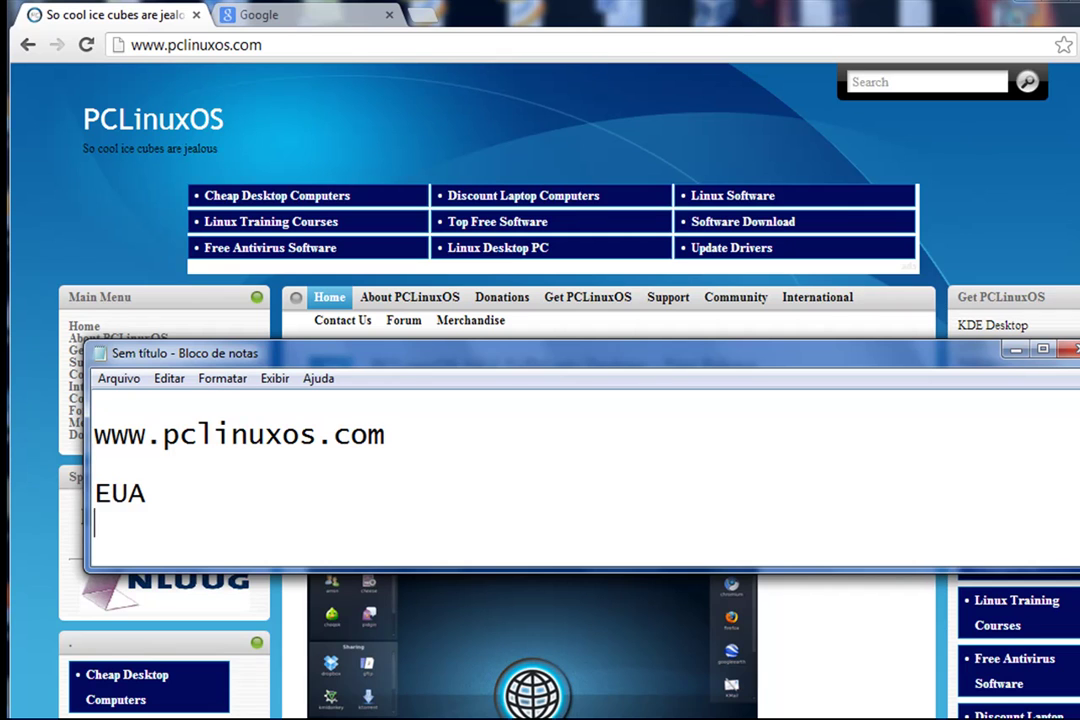
key(Return)
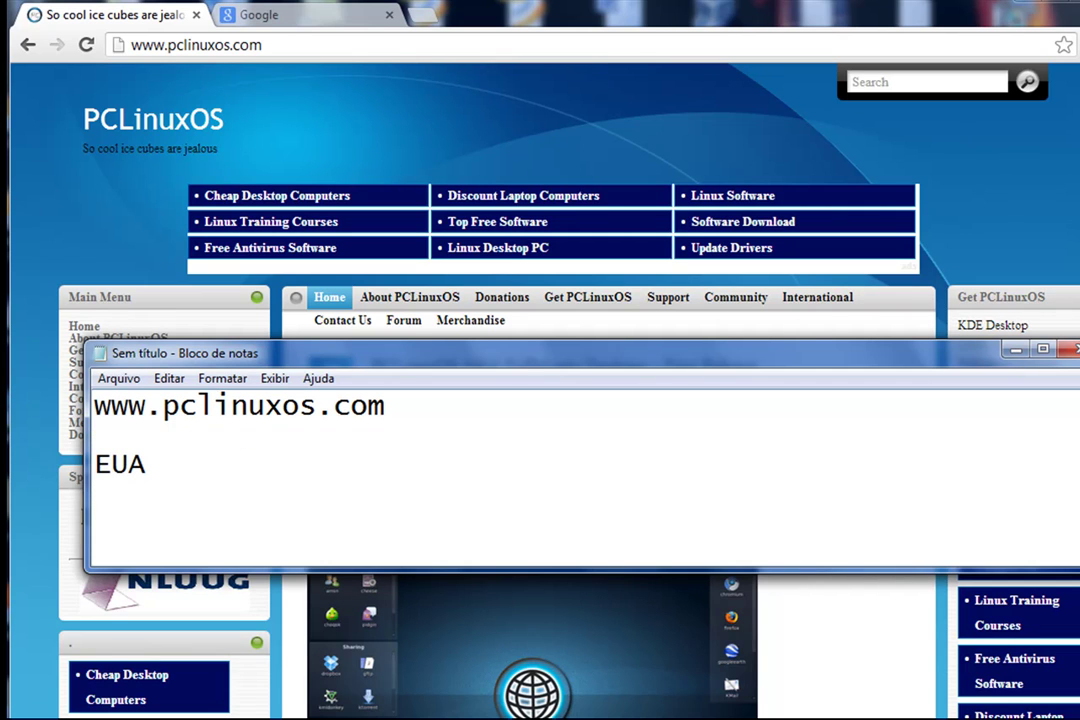
text(32/64 bits)
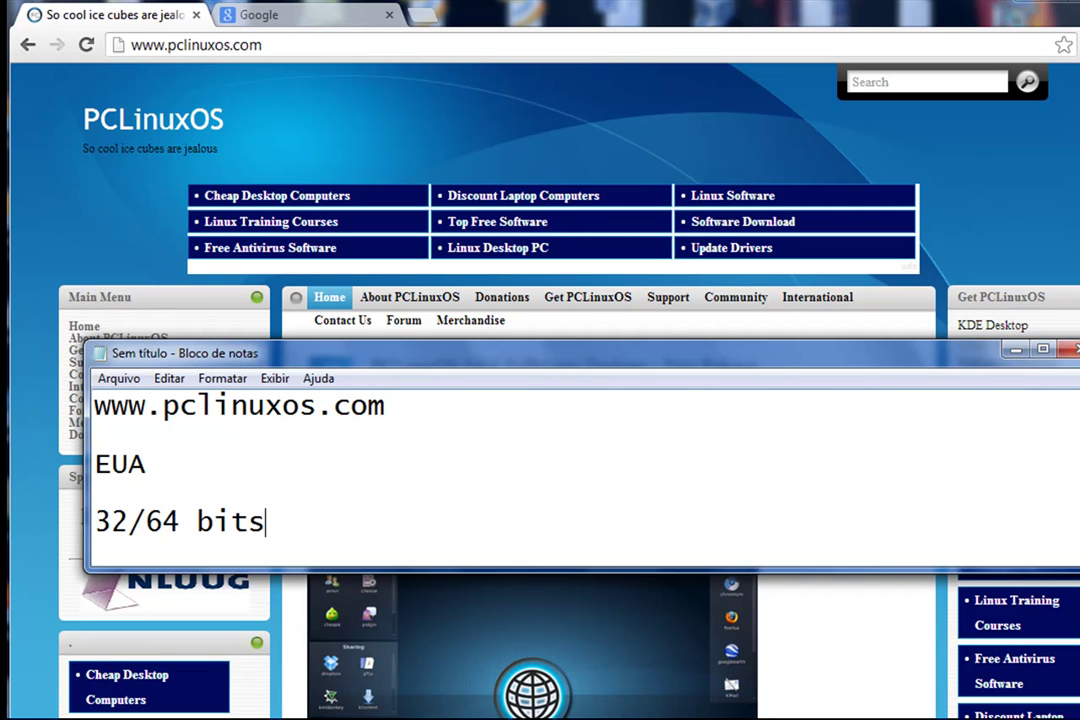
Add the line "Vários desktops distintos" directly below the bits line and minimize the notes window.
key(Return)
text(Vários )
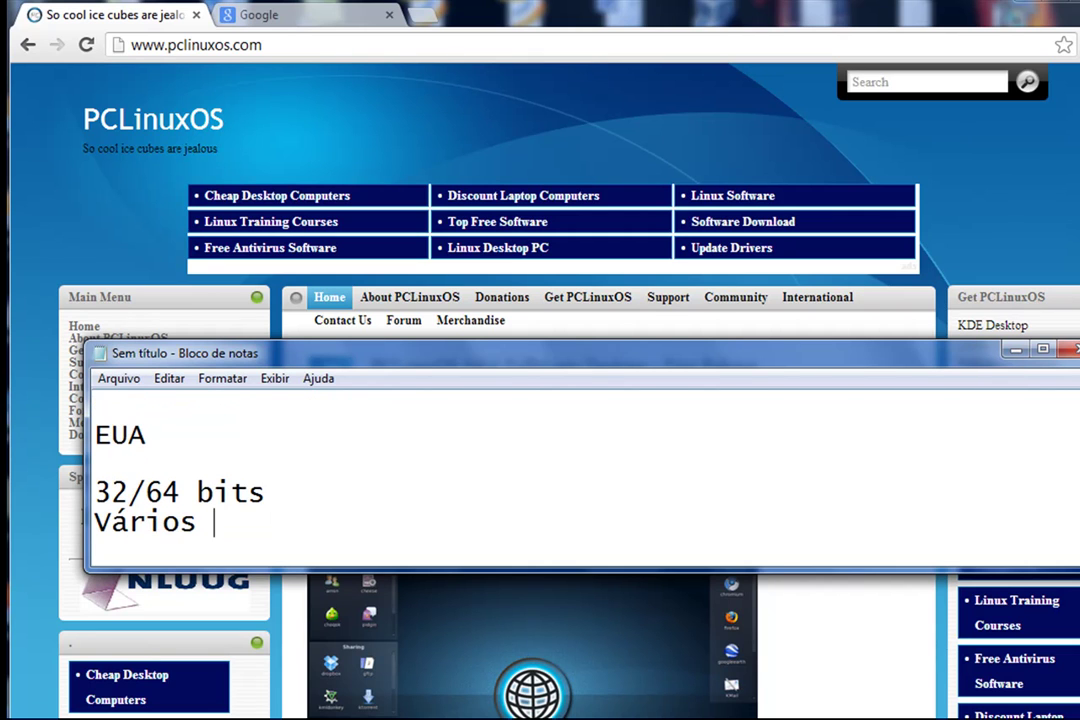
text(desktops distintos)
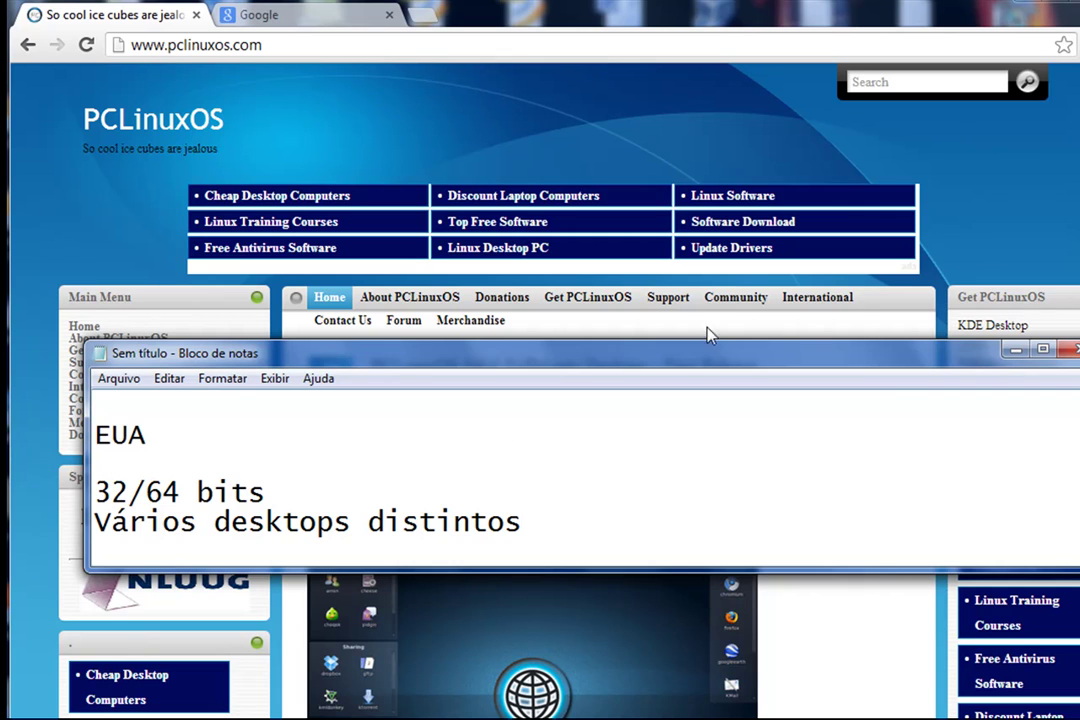
click(1012, 352)
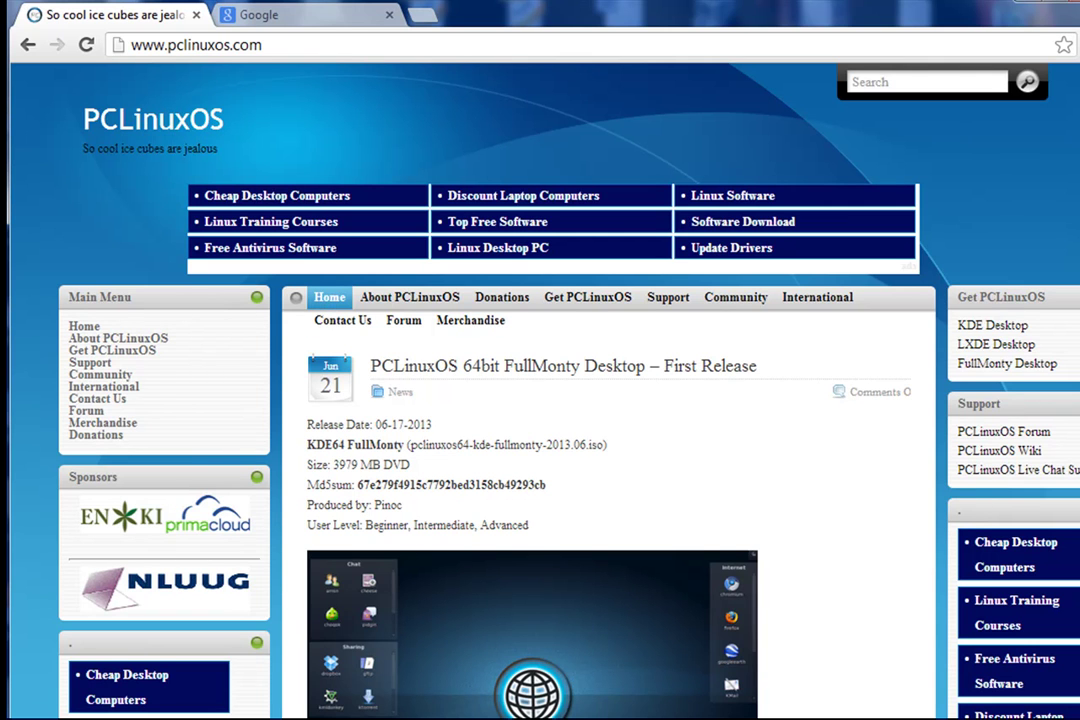
Examine the FullMonty and LXDE release announcements and their desktop screenshots on the PCLinuxOS home page.
scroll(540, 390, down, 10)
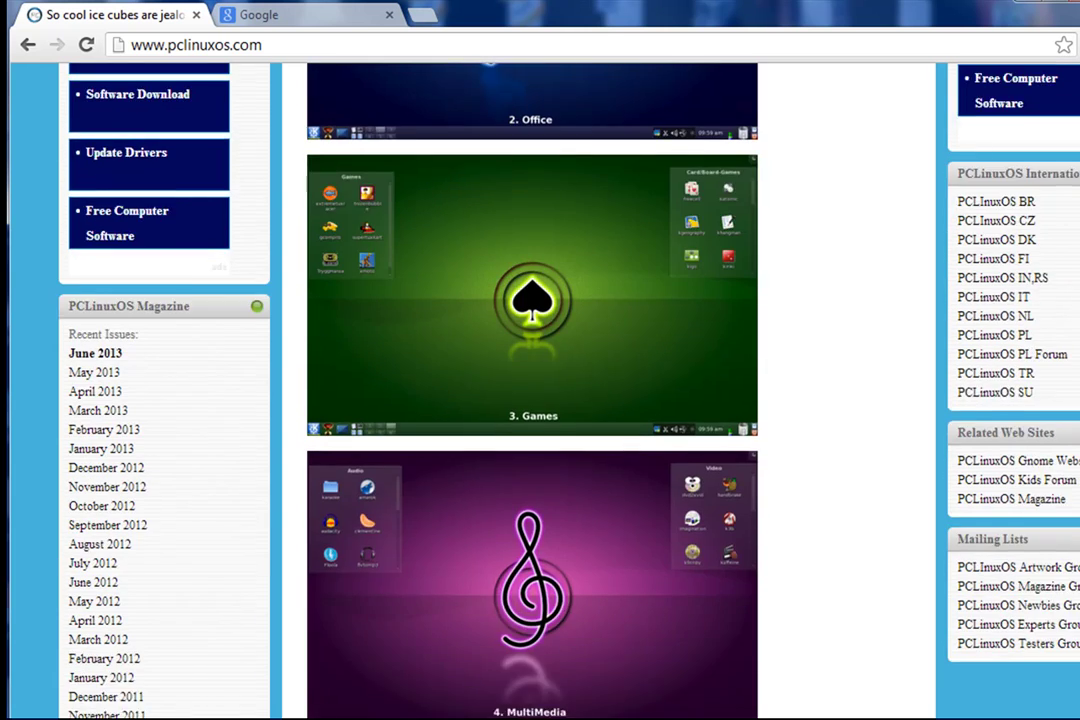
scroll(540, 390, down, 5)
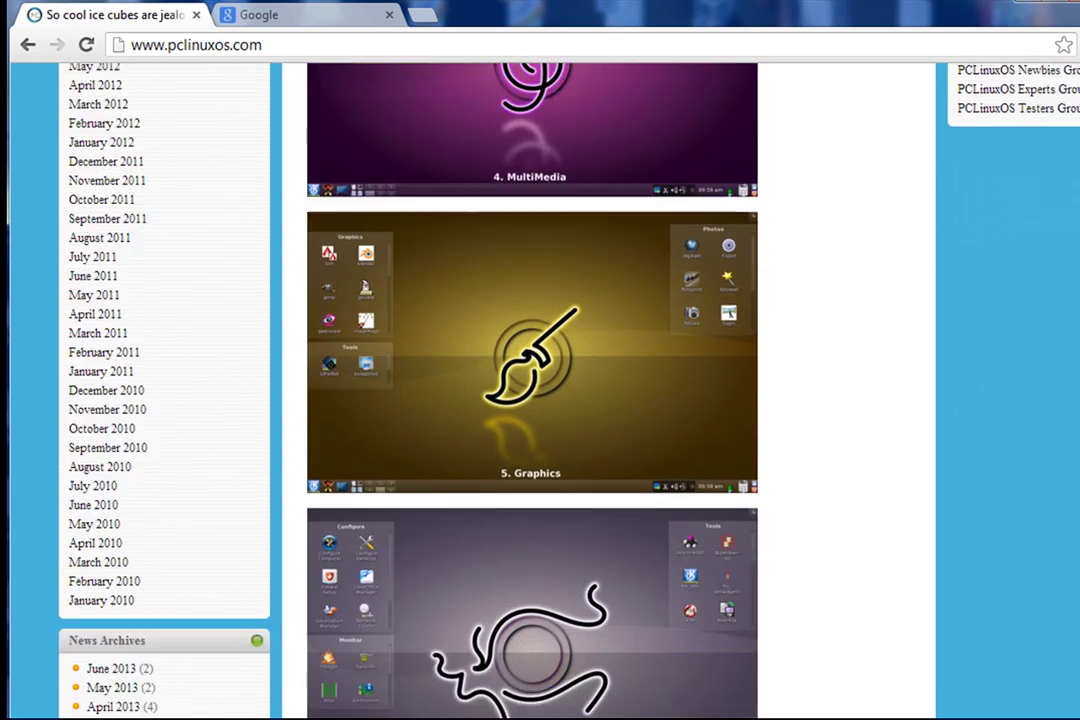
scroll(540, 390, down, 5)
scroll(540, 390, down, 5)
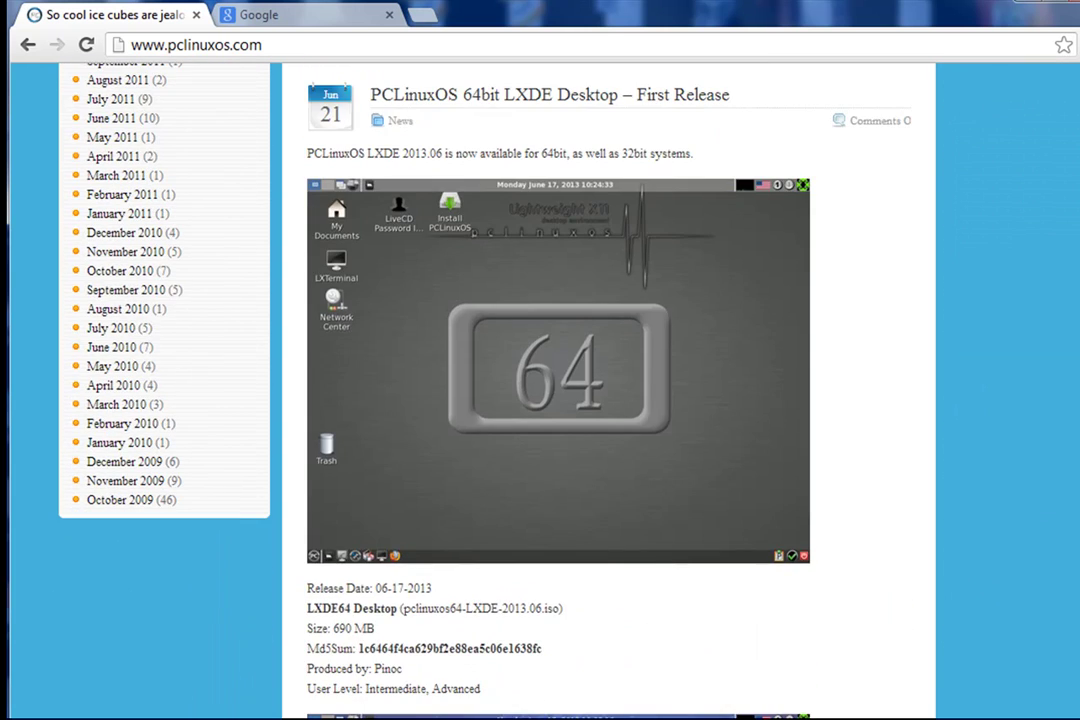
key(Home)
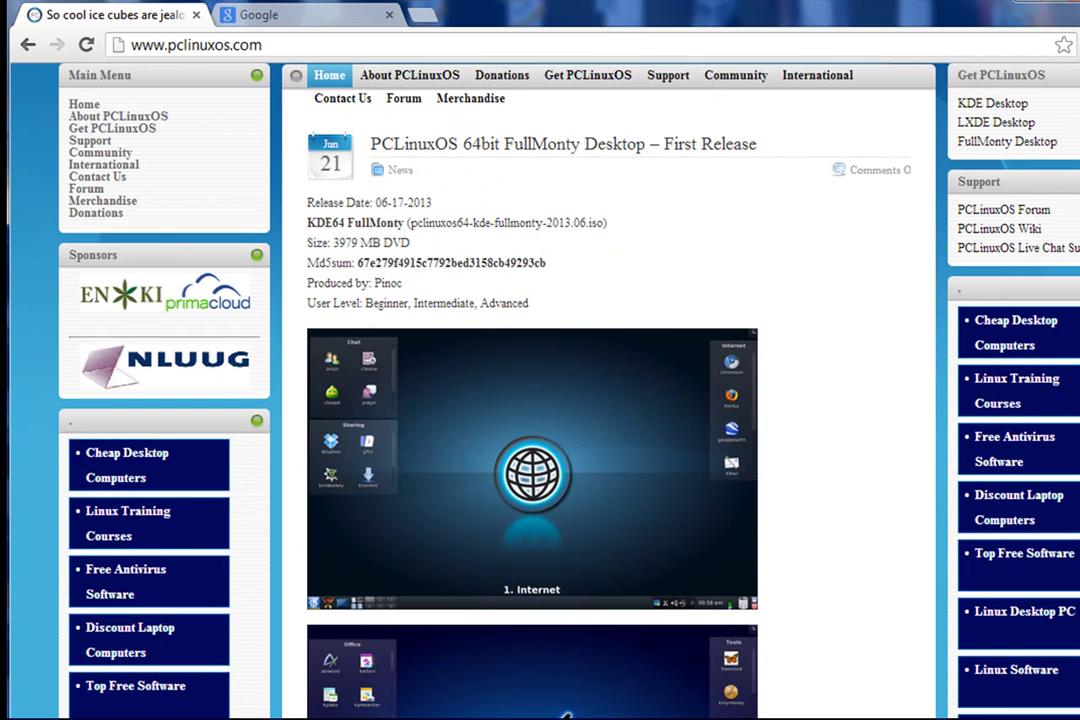
scroll(540, 390, down, 8)
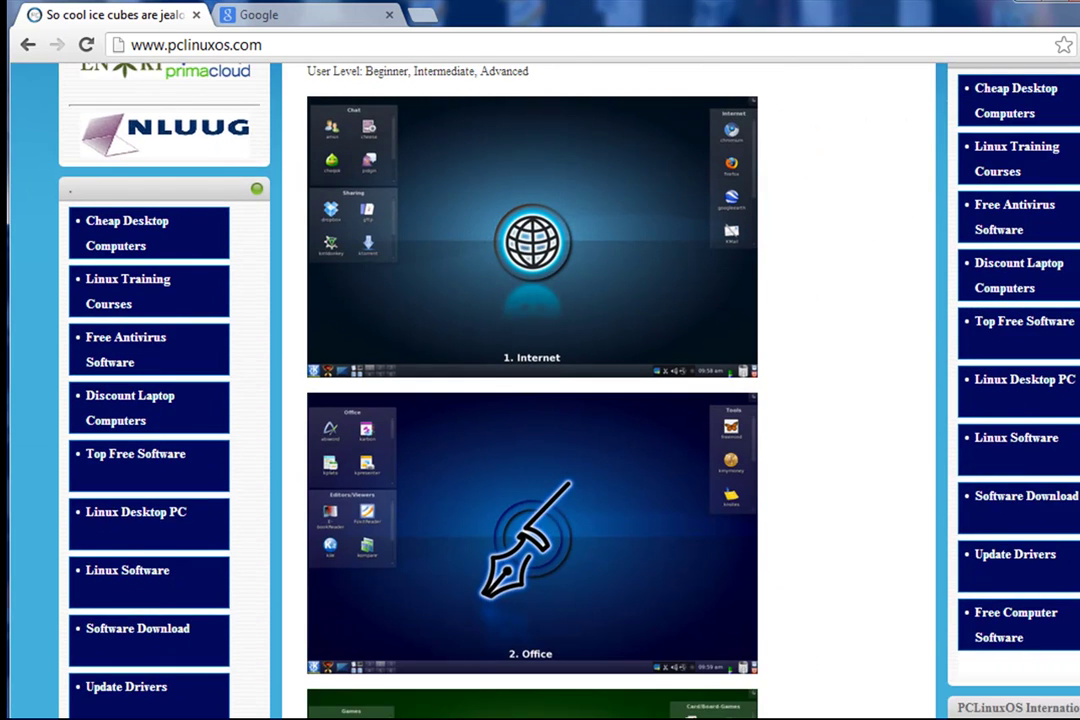
scroll(540, 390, down, 10)
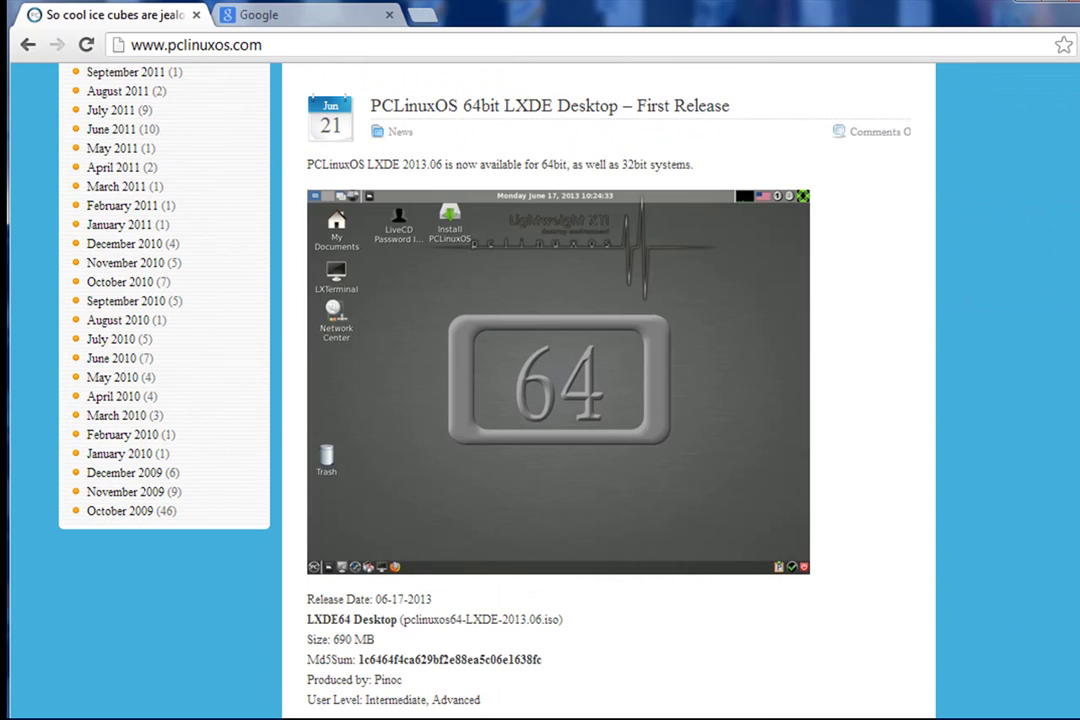
scroll(540, 390, down, 5)
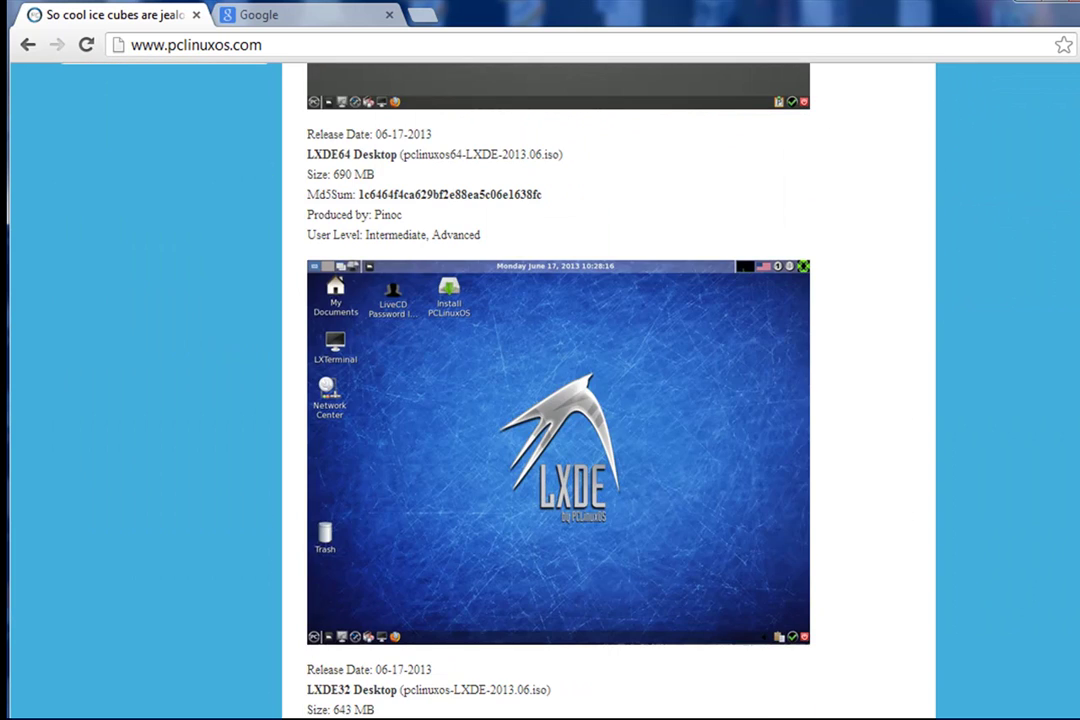
scroll(540, 390, down, 3)
scroll(501, 428, up, 20)
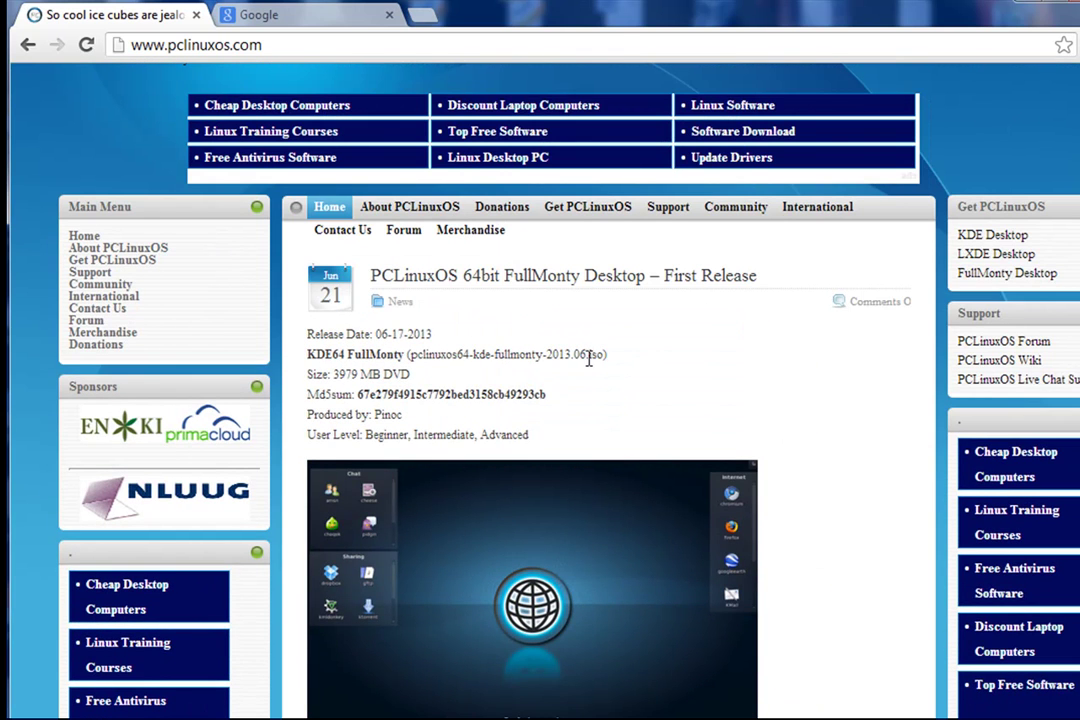
Open the KDE Desktop page under Get PCLinuxOS and examine the KDE32 screenshot and ISO size.
click(562, 216)
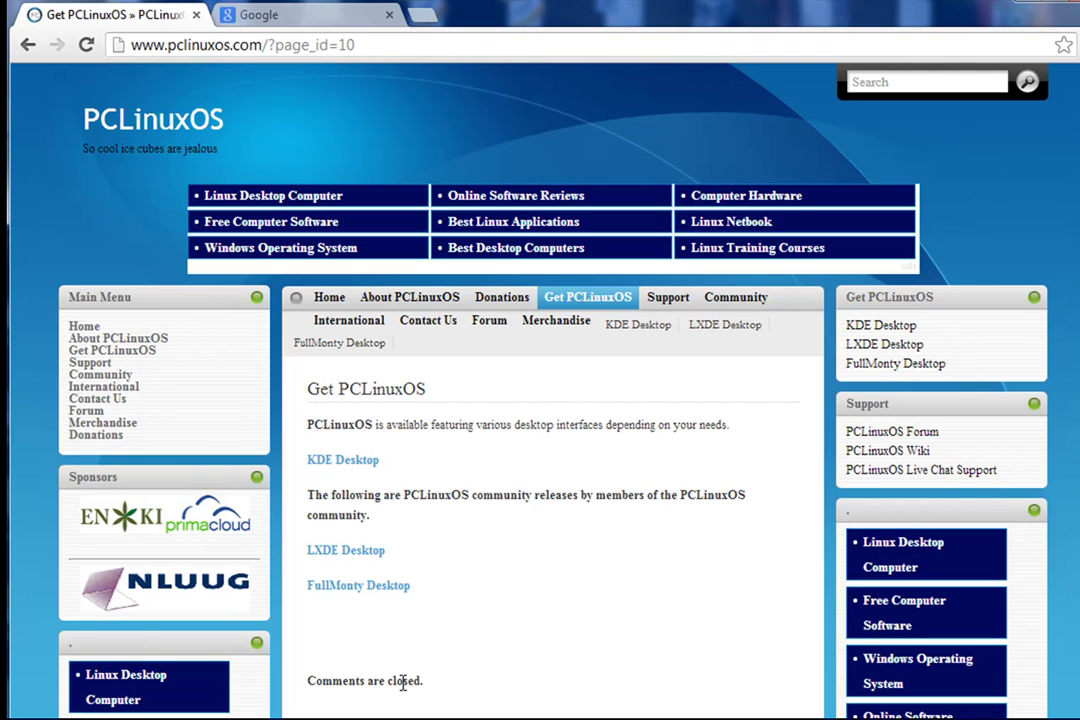
click(348, 463)
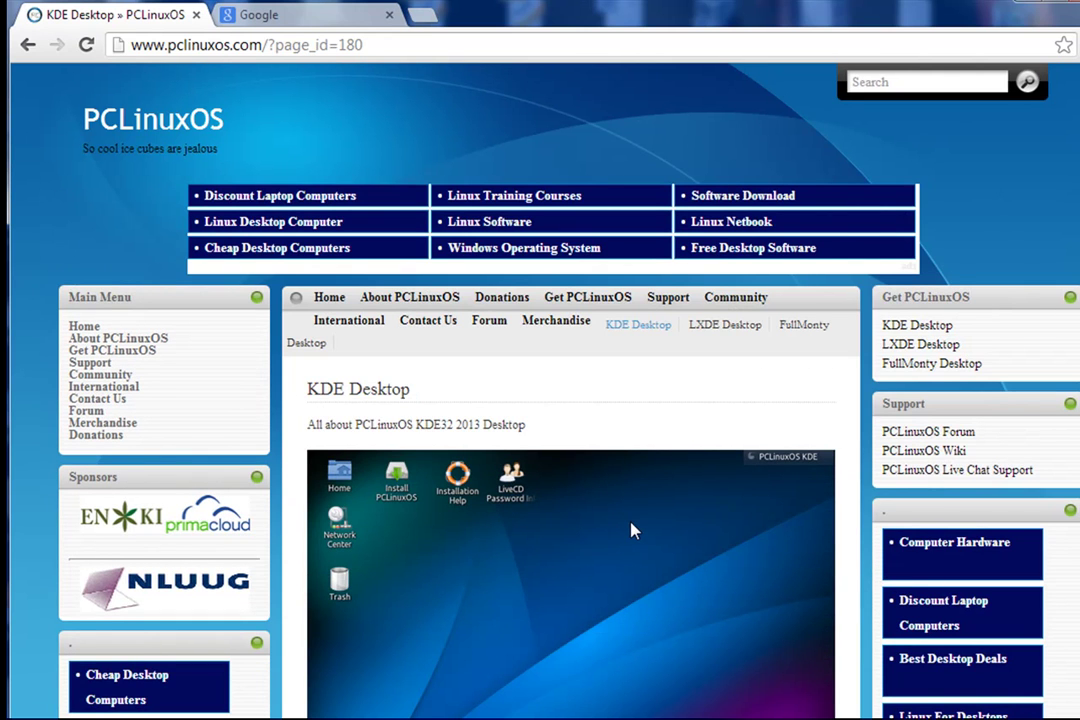
scroll(631, 530, down, 4)
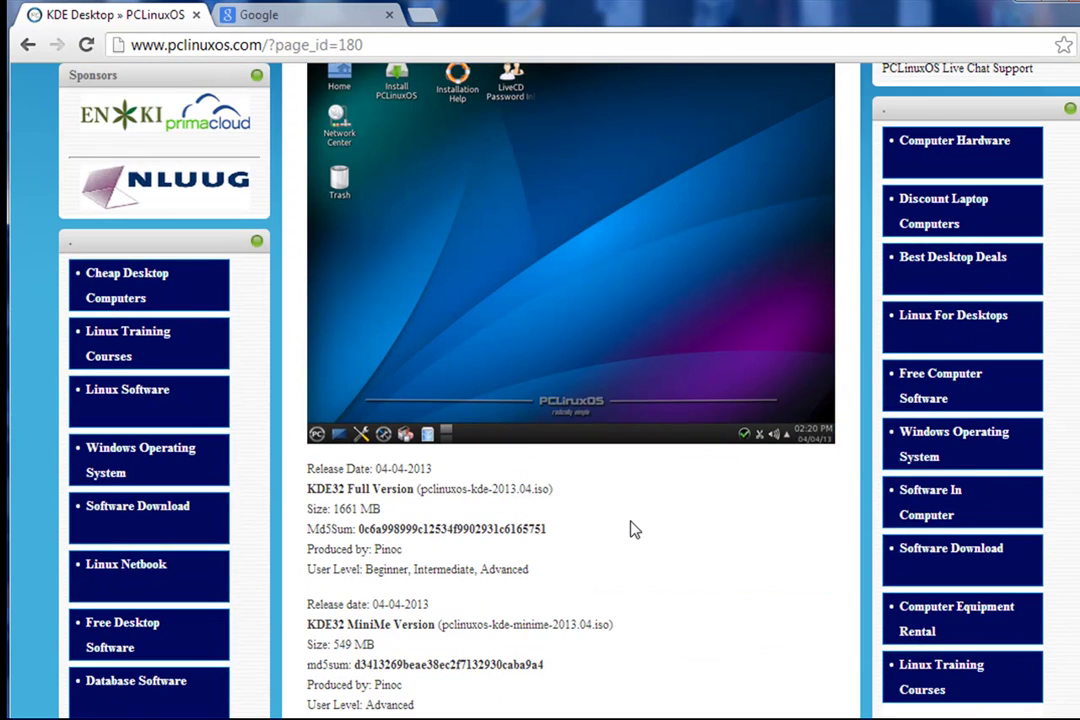
scroll(631, 530, up, 2)
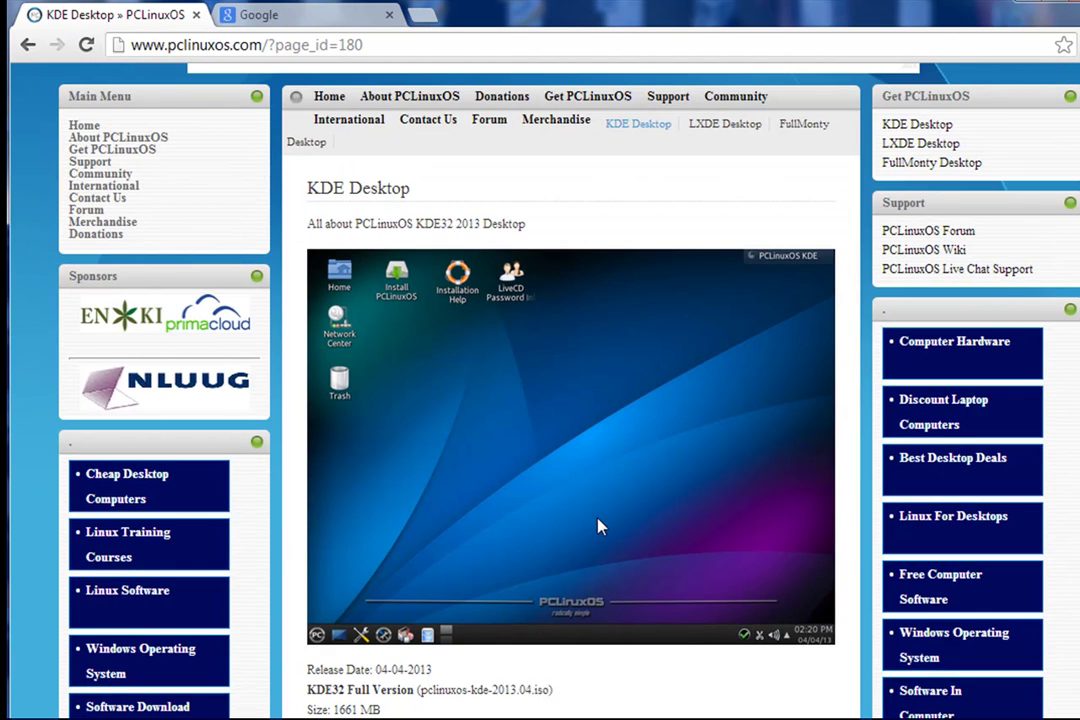
scroll(598, 527, down, 5)
drag(333, 207, 381, 207)
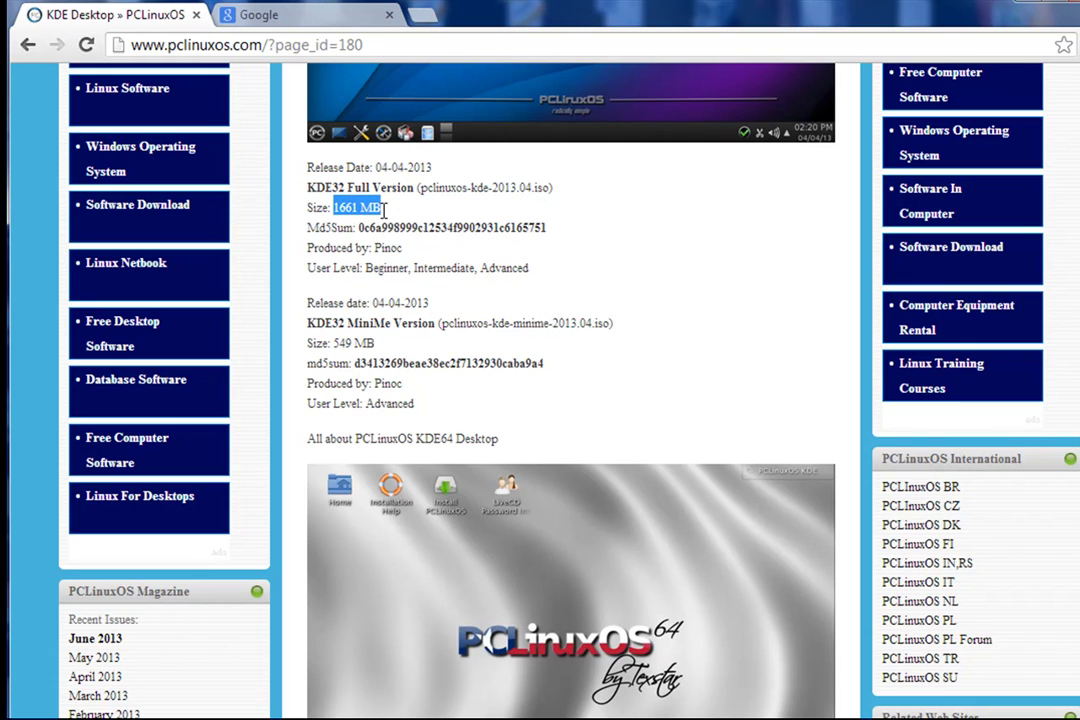
click(470, 318)
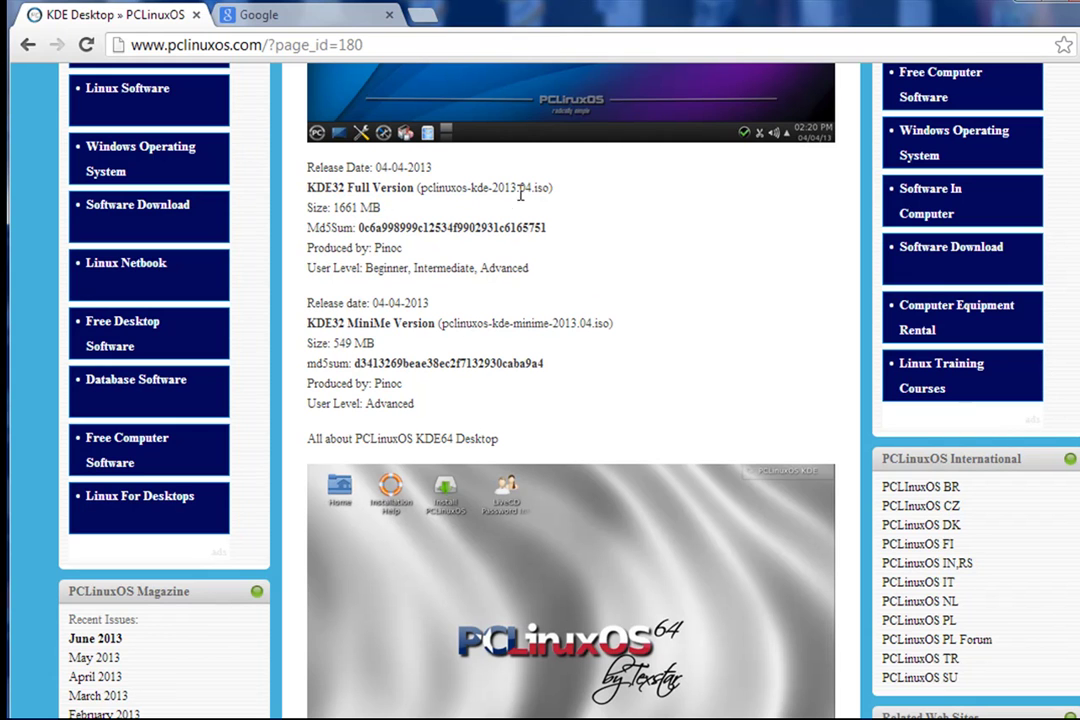
Open the Brazil mirror from the KDE Desktop page and download pclinuxos-kde-2013.04.iso.
scroll(606, 340, down, 10)
scroll(606, 345, down, 15)
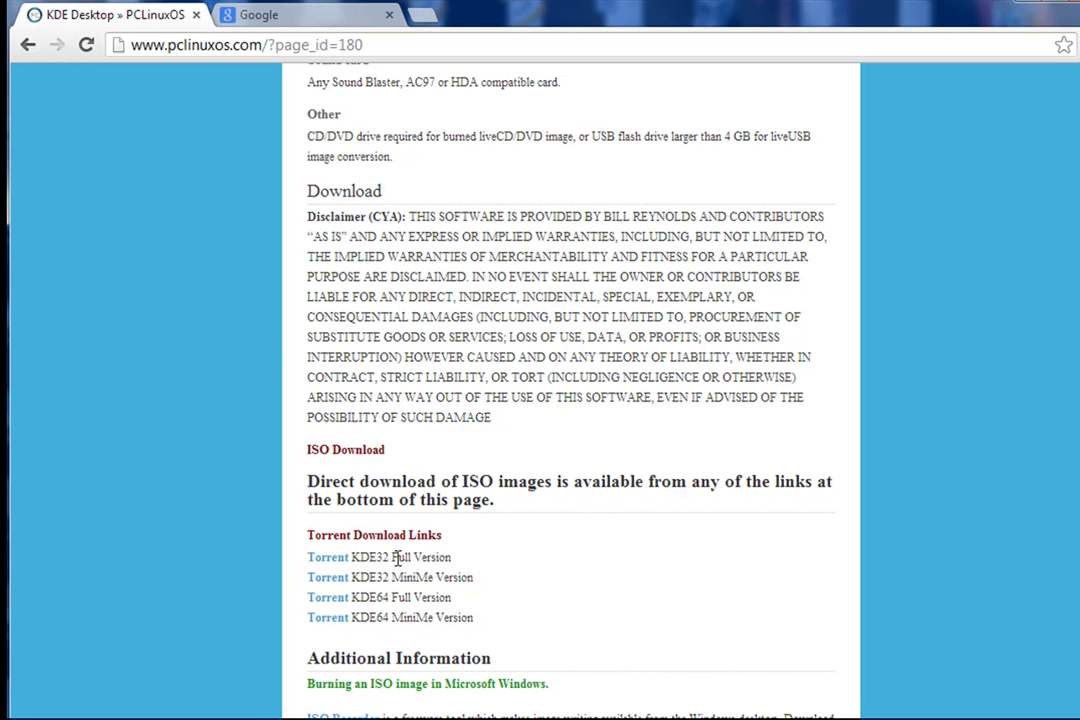
scroll(349, 577, up, 2)
scroll(345, 575, down, 1)
scroll(345, 577, down, 3)
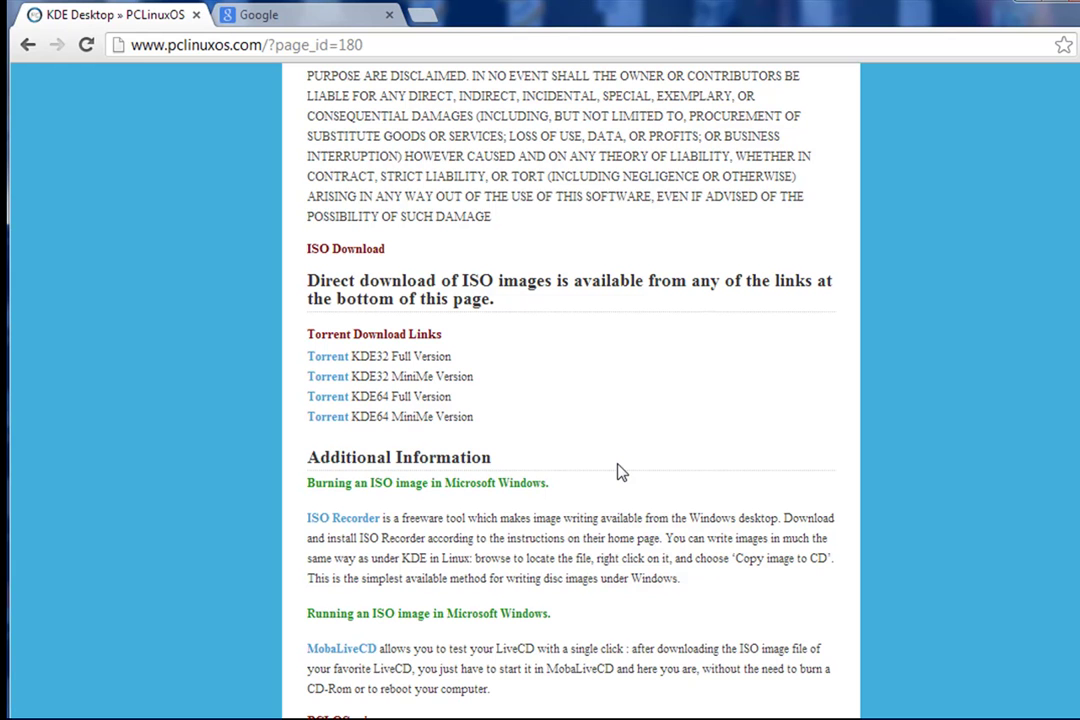
scroll(620, 470, down, 2)
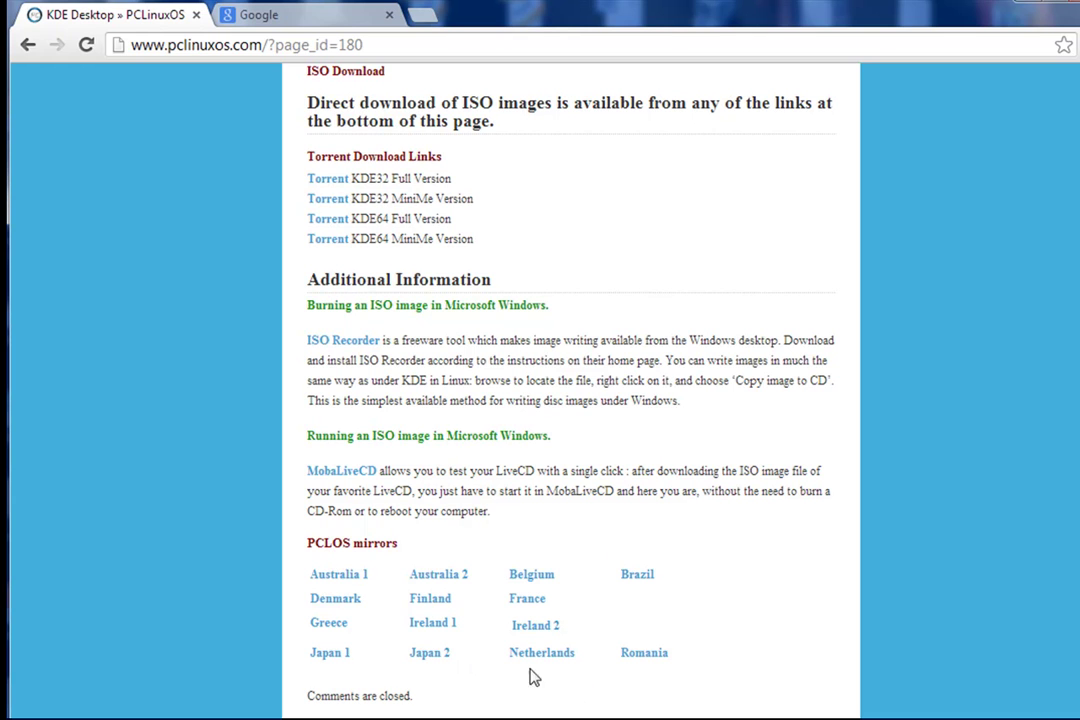
click(640, 578)
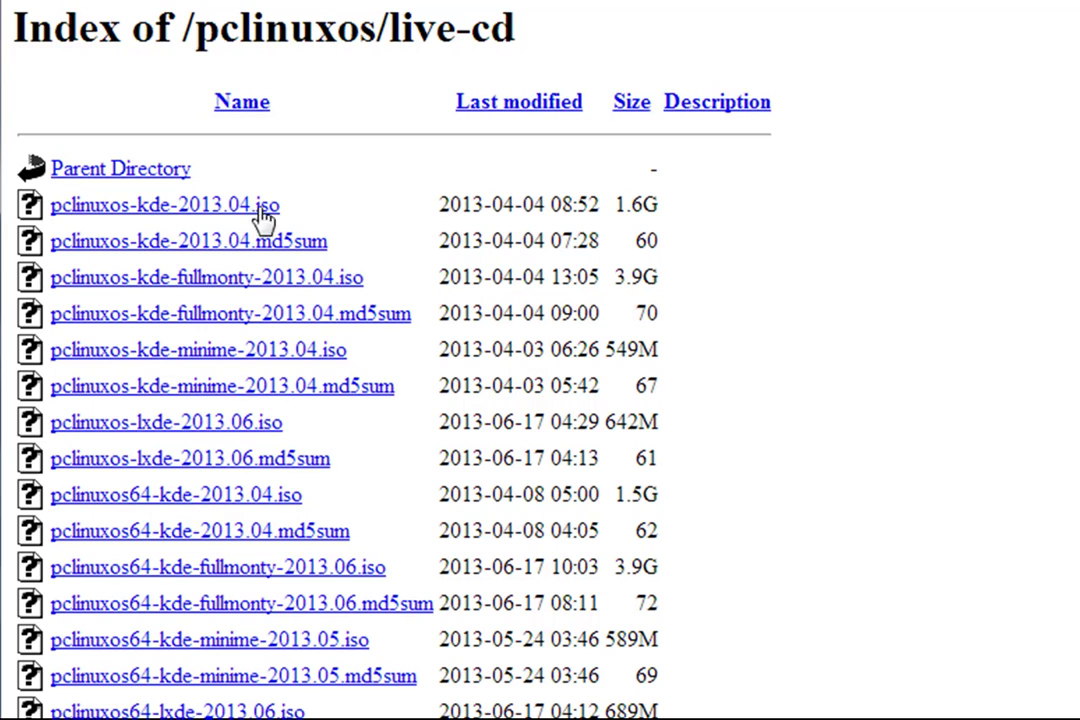
click(228, 210)
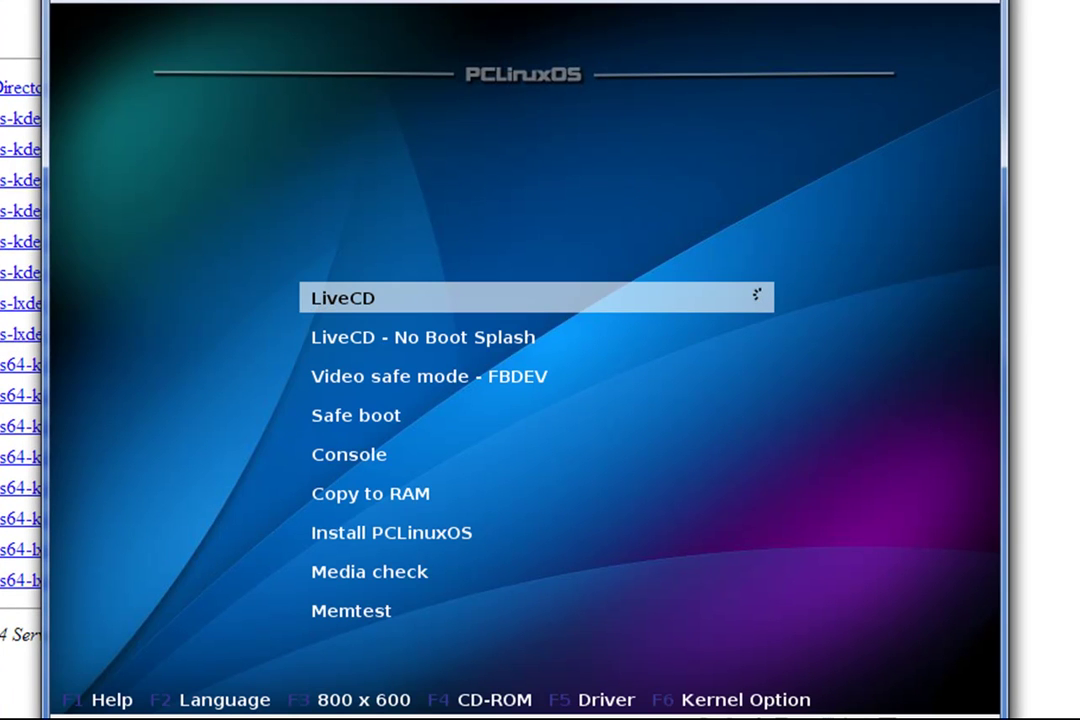
Examine the LiveCD boot menu entries, from LiveCD down through Install PCLinuxOS and Memtest.
key(Down)
key(Down)
key(Down)
key(Down)
key(Down)
key(Down)
key(Down)
key(Down)
key(Up)
key(Up)
key(Down)
key(Down)
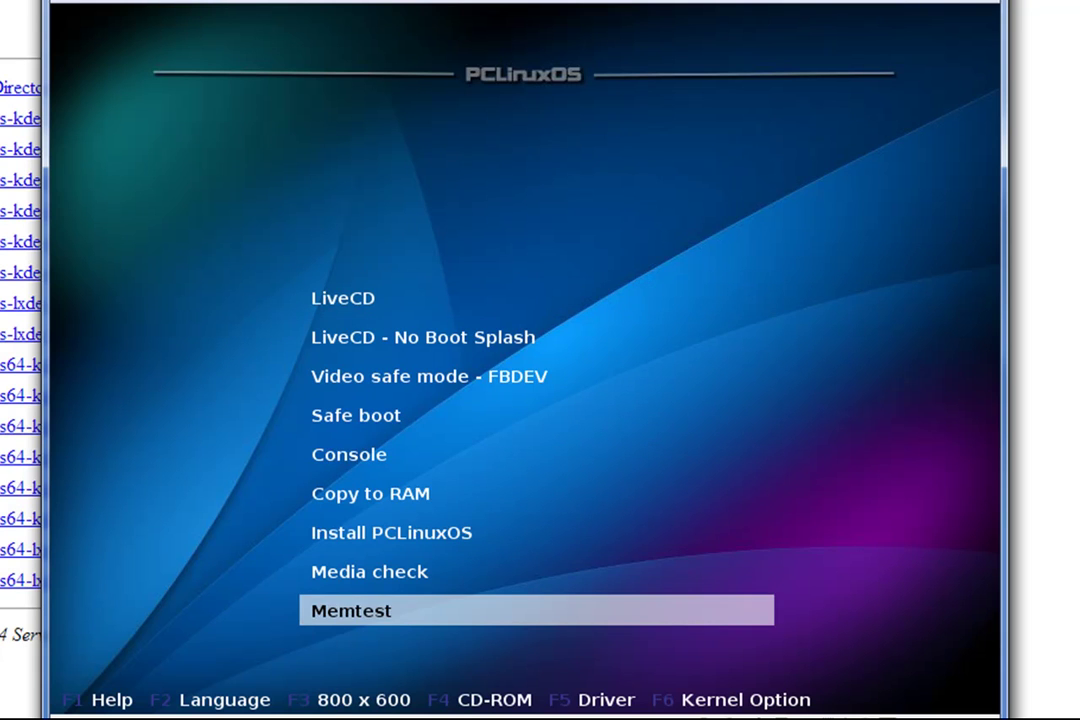
key(Up)
key(Down)
key(Up)
key(Up)
key(Up)
key(Up)
key(Up)
key(Up)
key(Up)
key(Up)
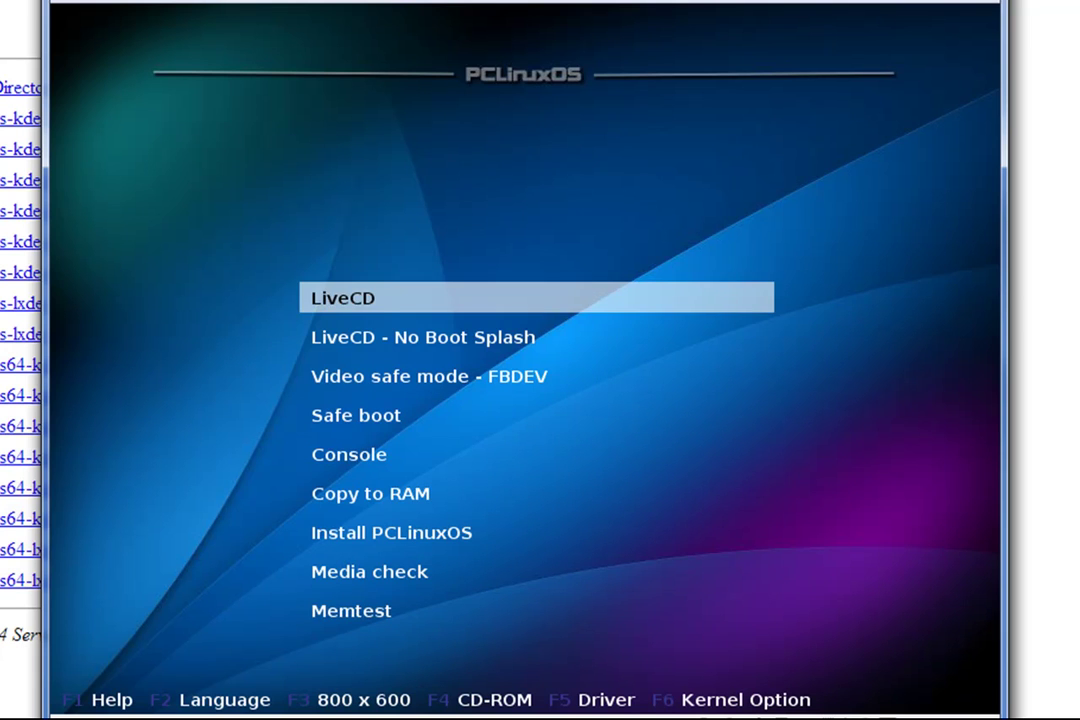
key(Down)
key(Down)
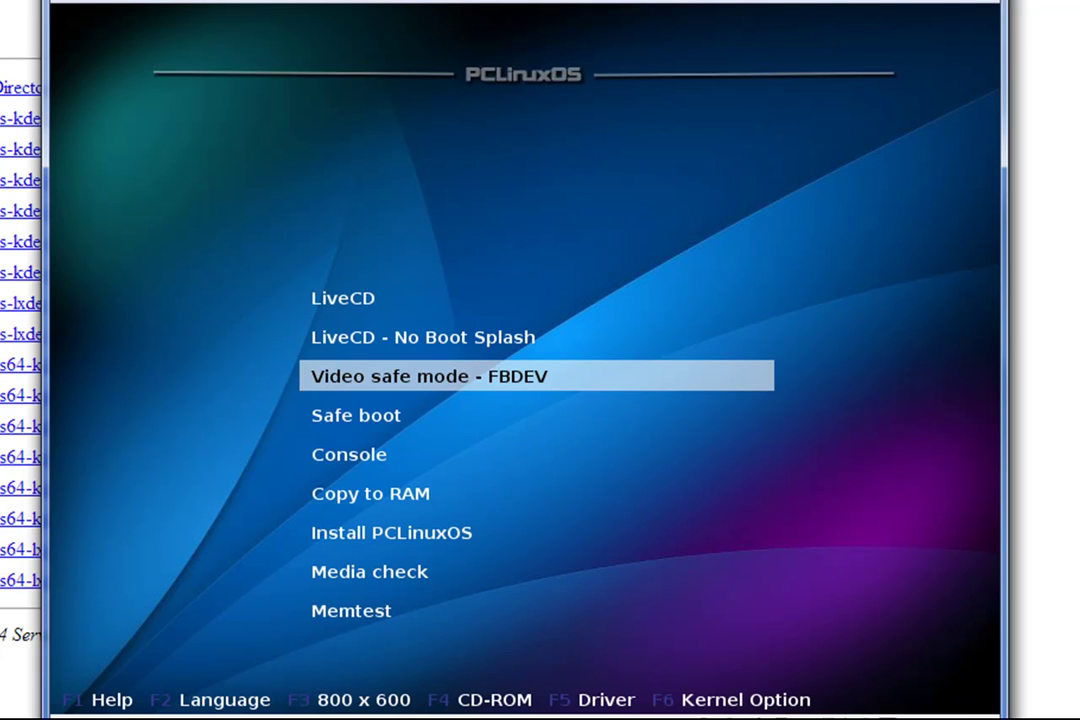
key(Down)
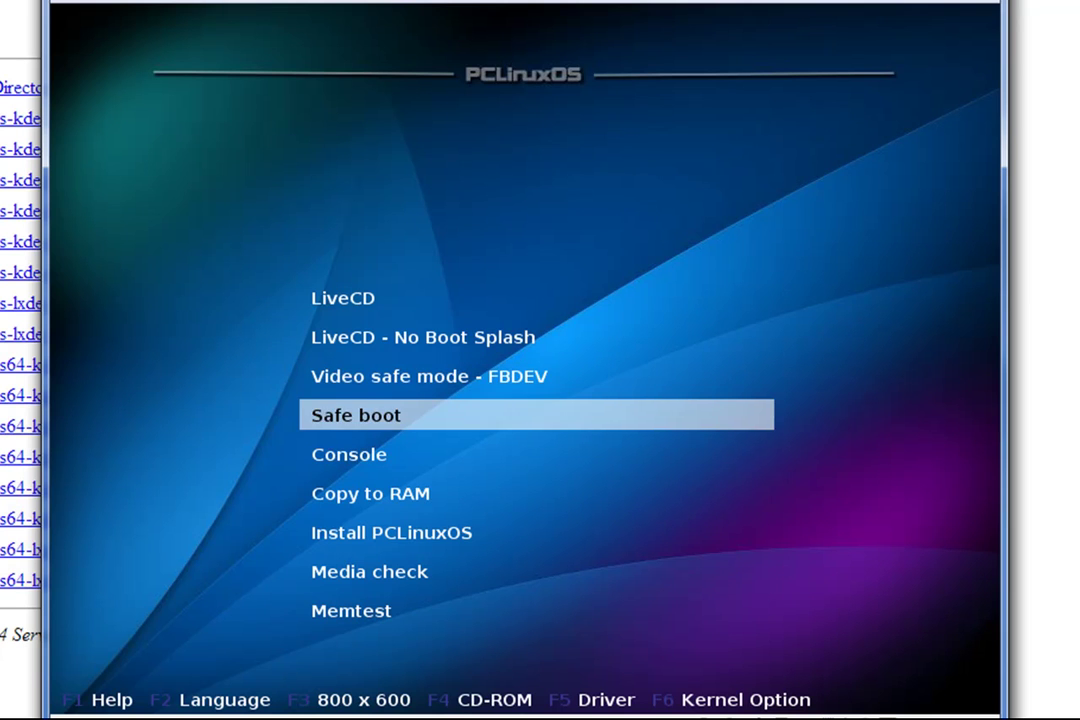
key(Down)
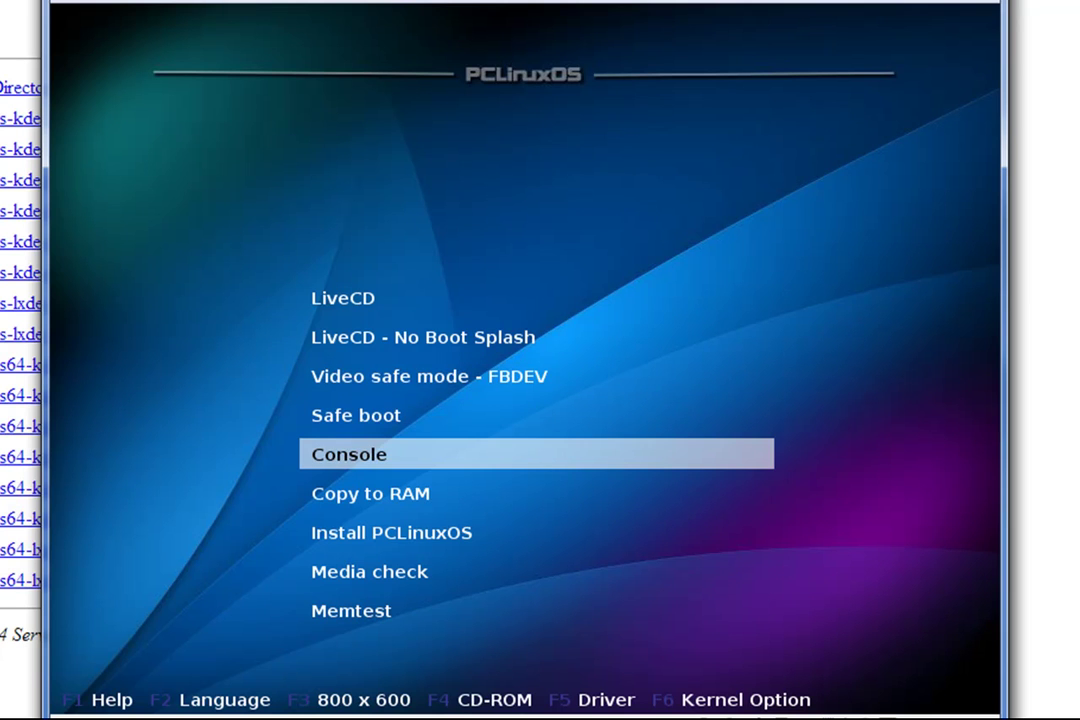
key(Down)
key(Down)
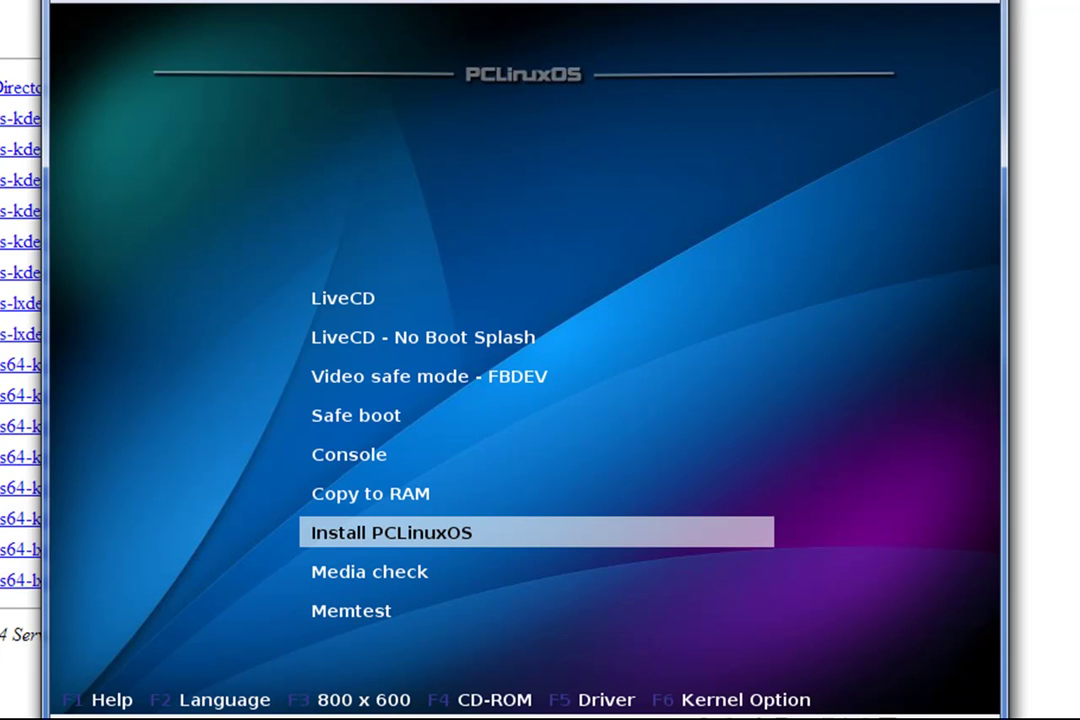
key(Up)
key(Up)
key(Up)
key(Up)
key(Up)
key(Up)
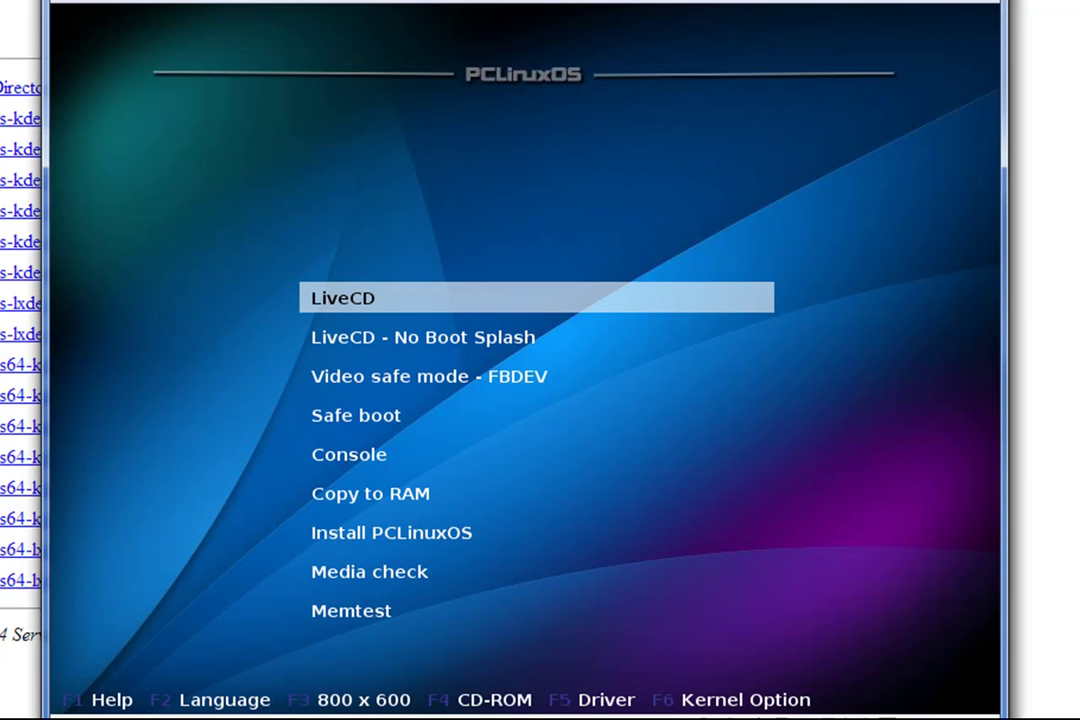
Boot the Install PCLinuxOS entry from the LiveCD boot menu.
key(Down)
key(Down)
key(Down)
key(Down)
key(Down)
key(Down)
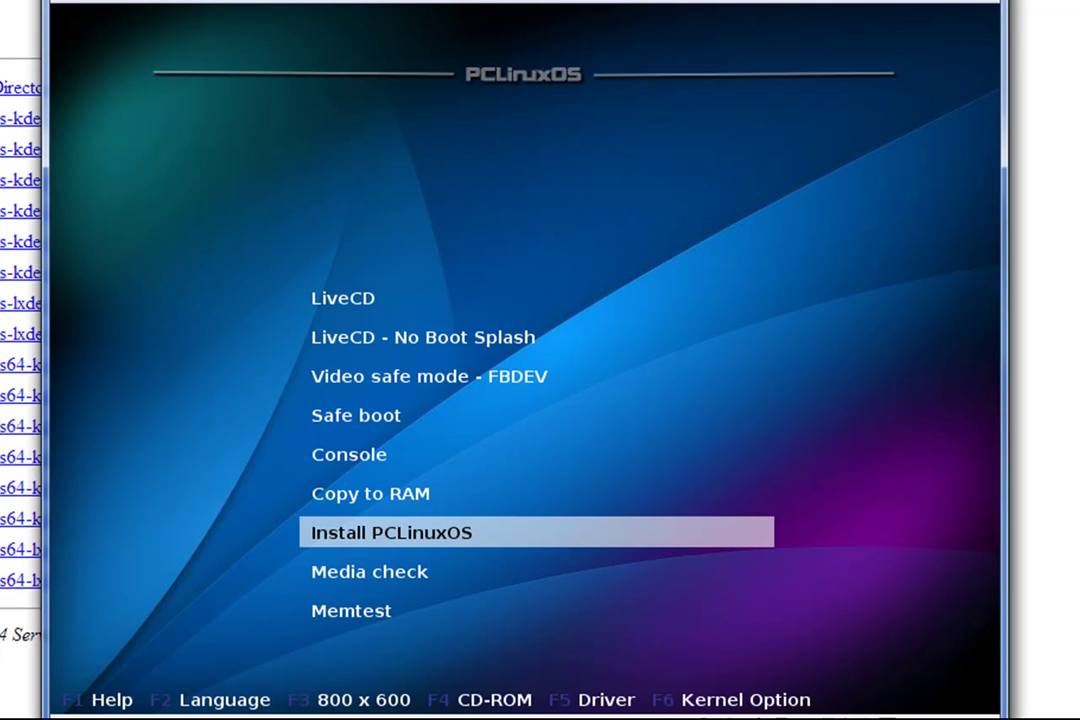
key(Return)
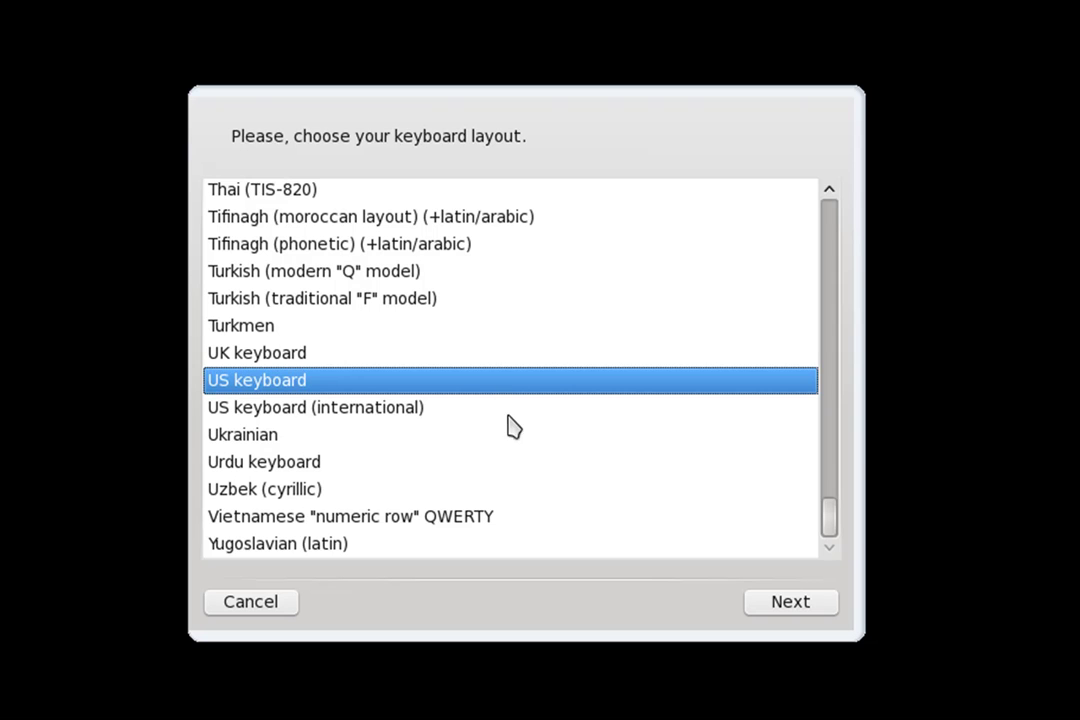
Choose the Brazilian (ABNT-2) keyboard layout and continue to the installation wizard.
drag(827, 526, 835, 234)
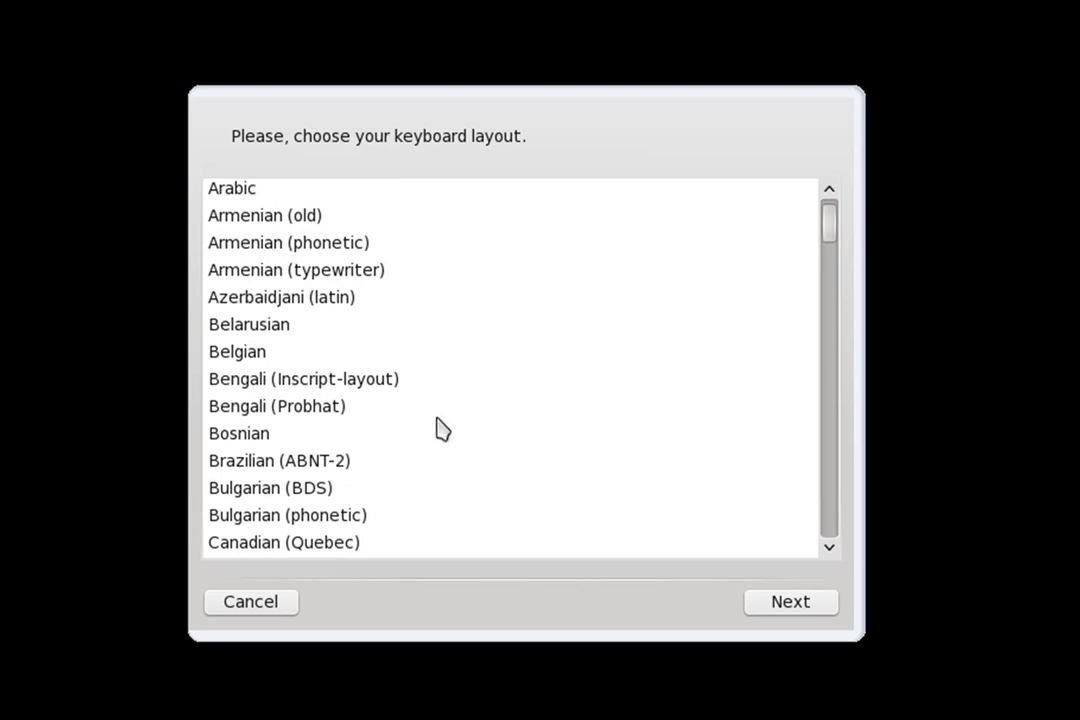
click(252, 463)
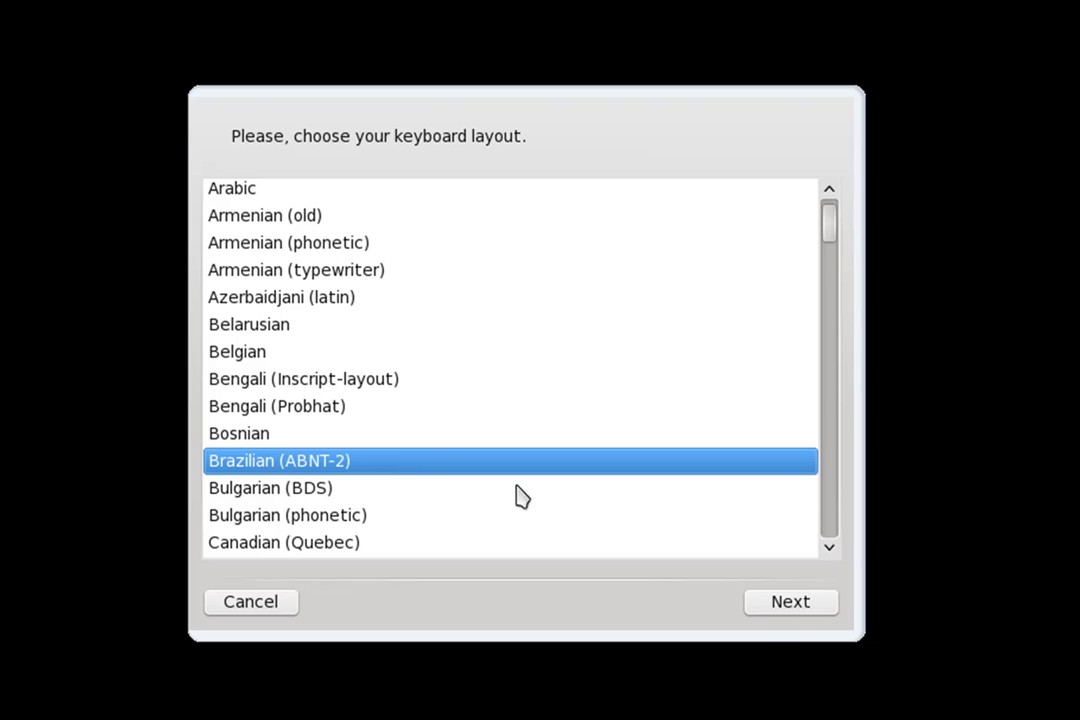
click(790, 603)
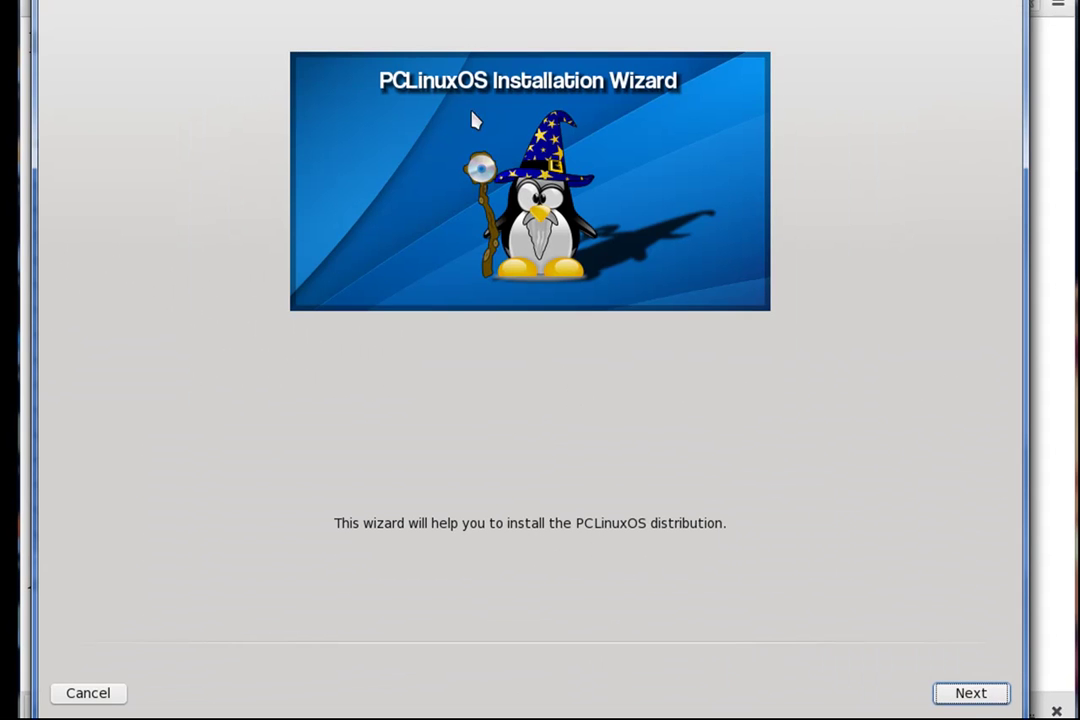
Start the installation using the free space on the ATA VBOX HARDDISK and accept formatting of the selected partitions.
drag(480, 7, 477, 1)
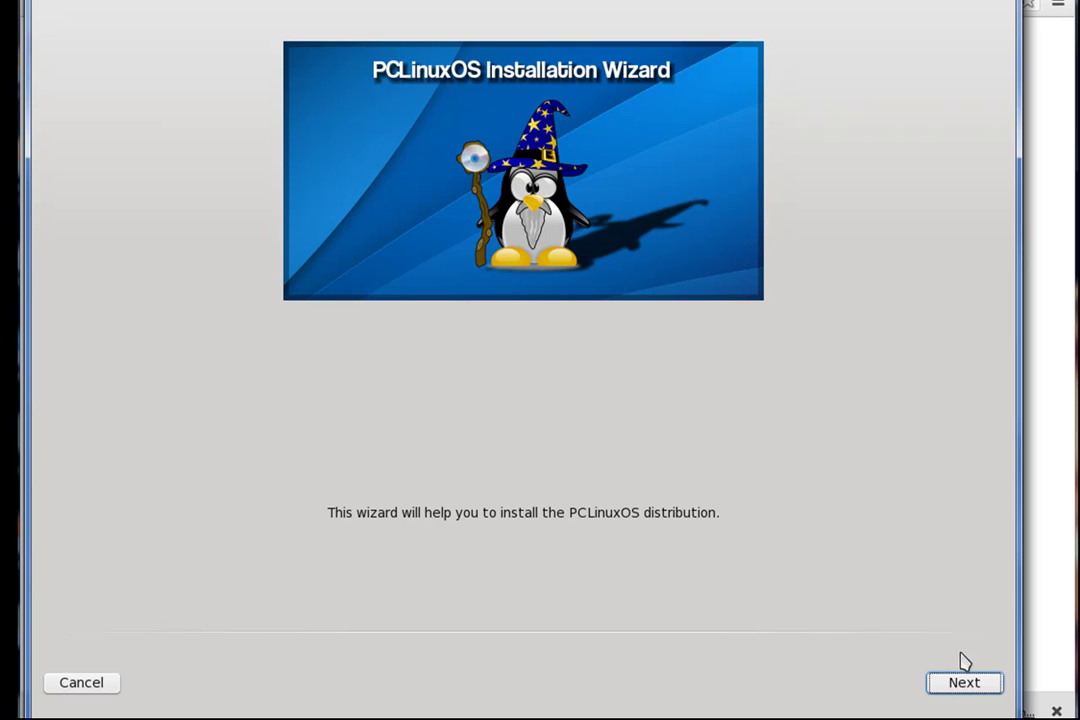
click(964, 683)
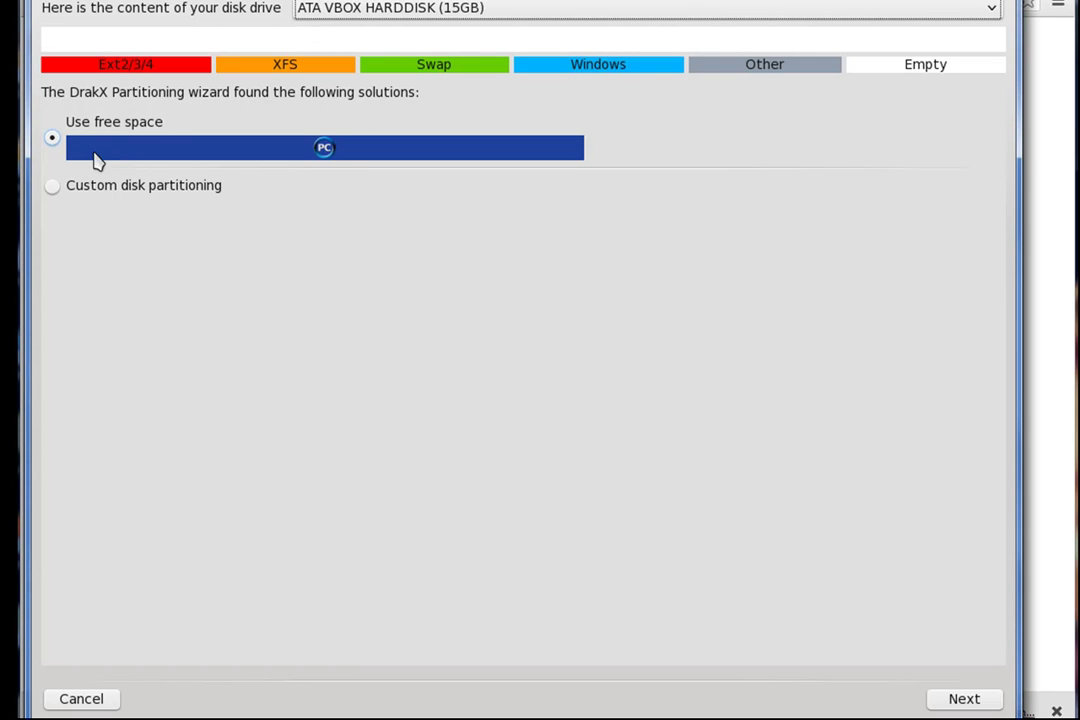
click(240, 152)
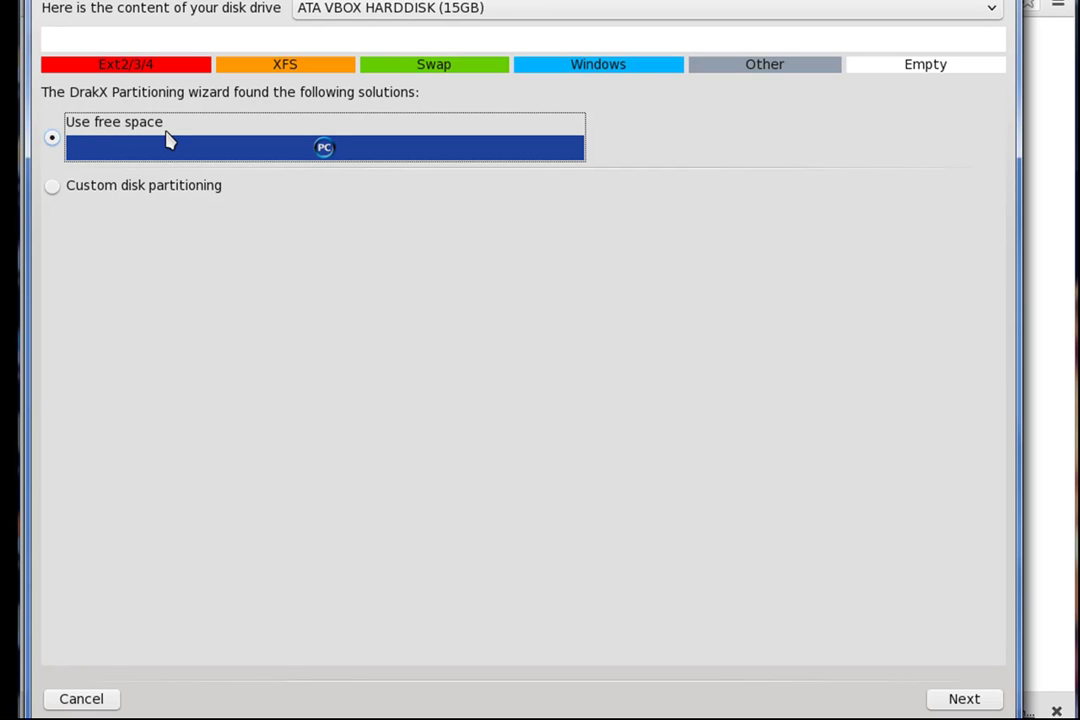
click(964, 700)
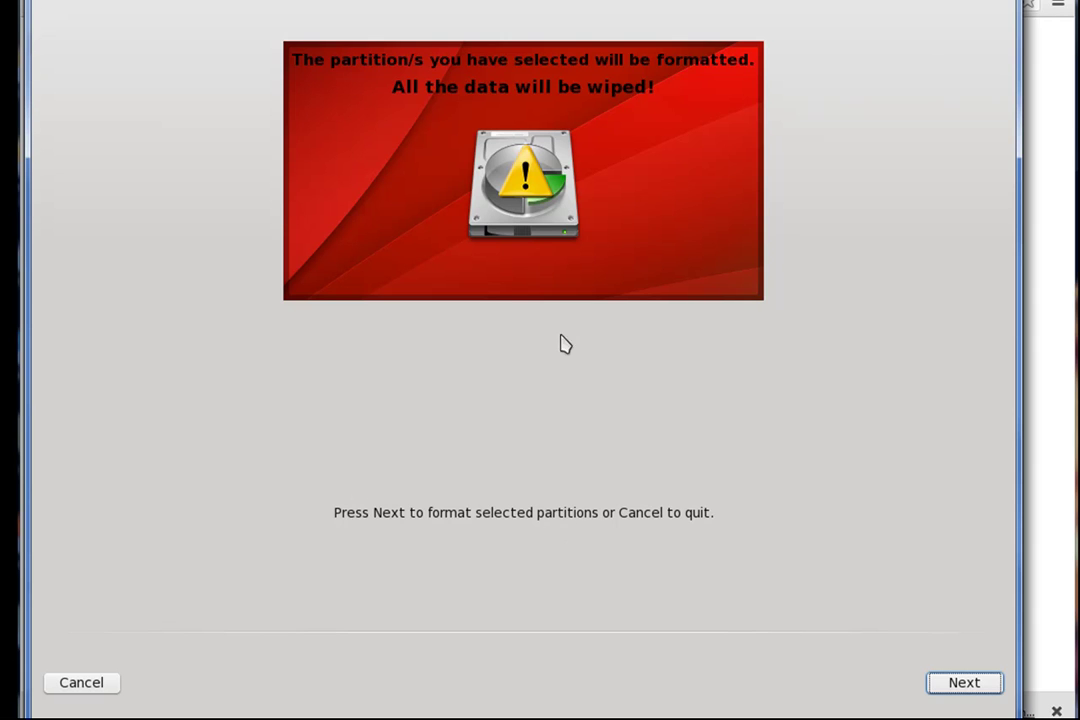
click(975, 686)
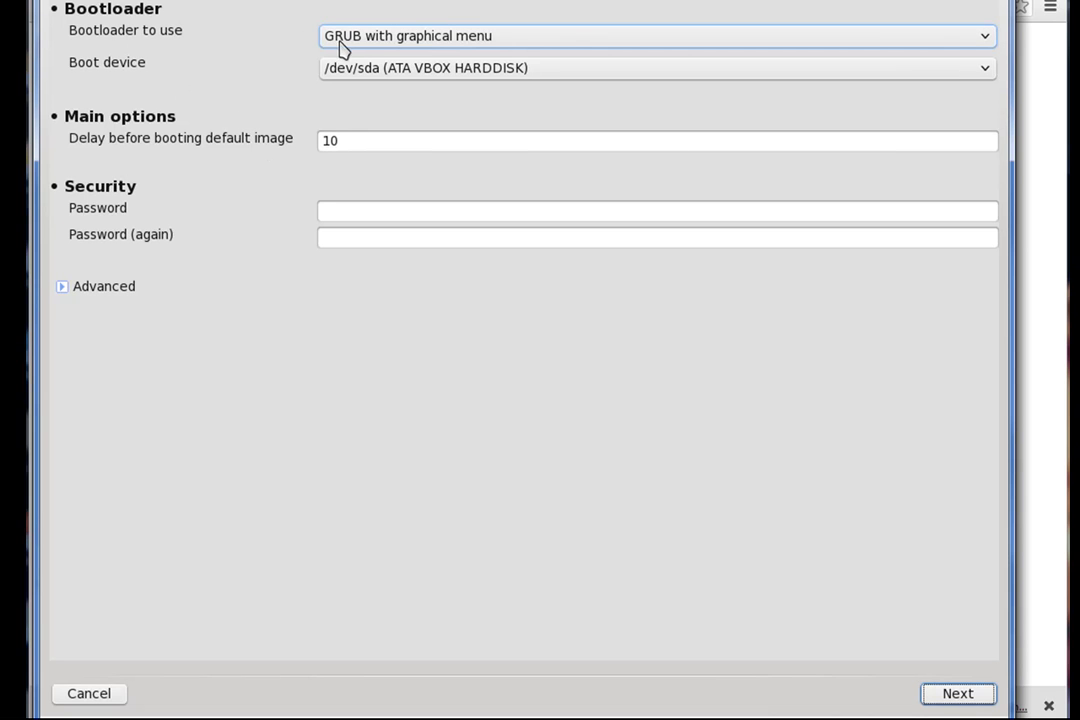
Use GRUB with graphical menu on boot device /dev/sda (ATA VBOX HARDDISK), keeping the default image delay at 10.
click(987, 40)
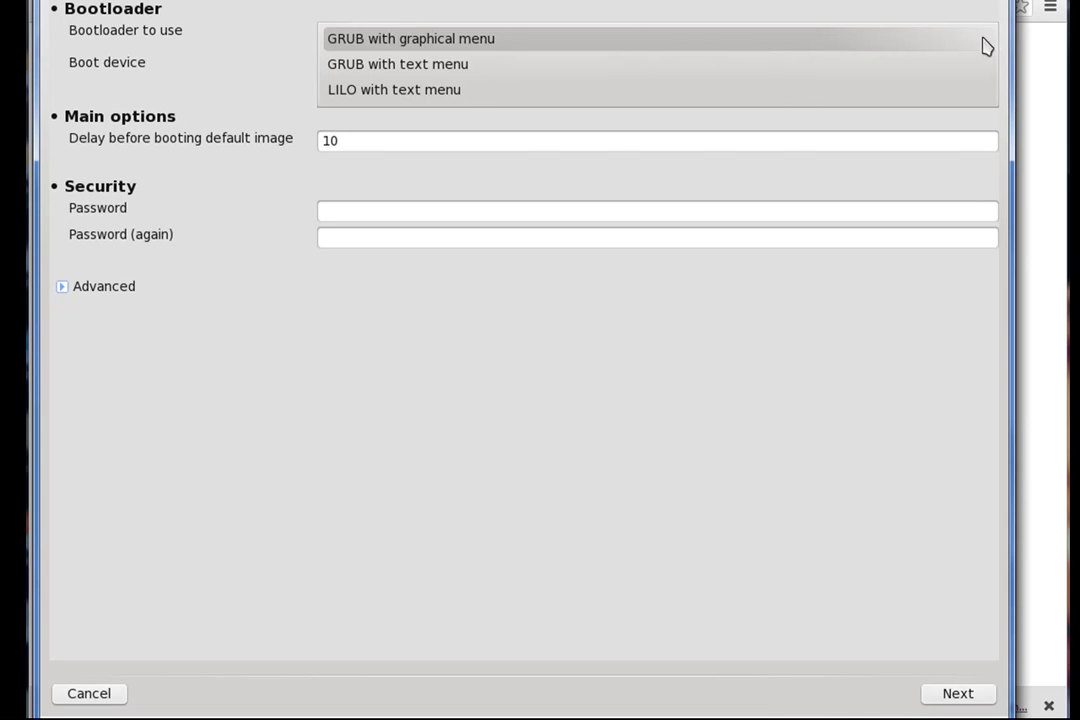
click(659, 12)
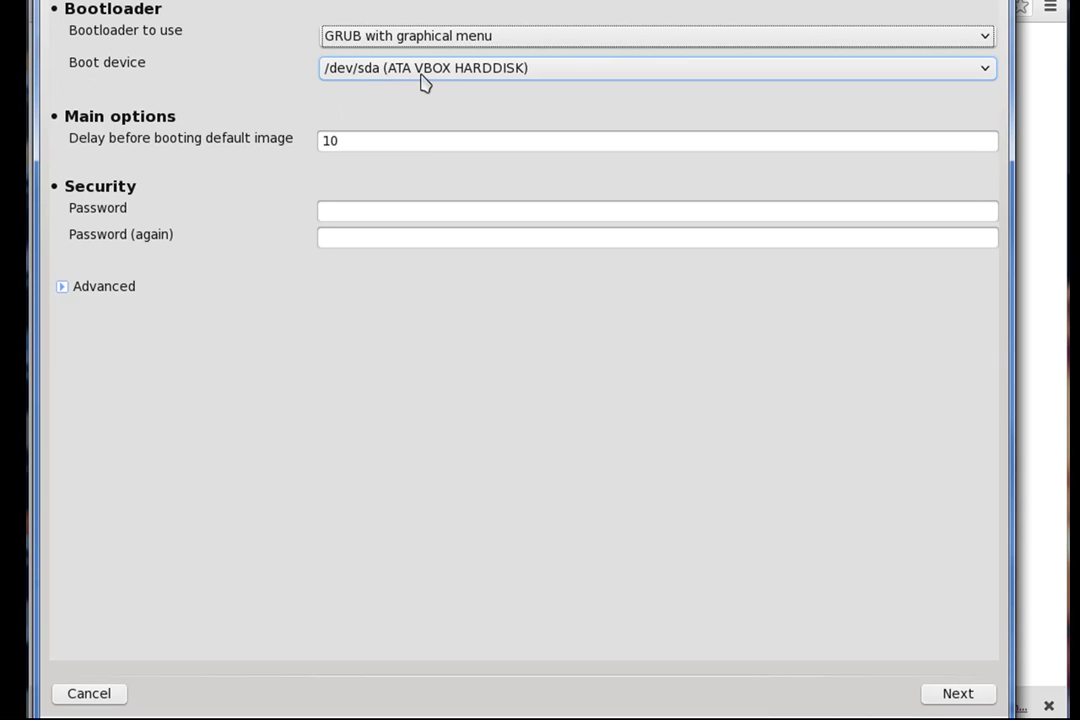
click(991, 72)
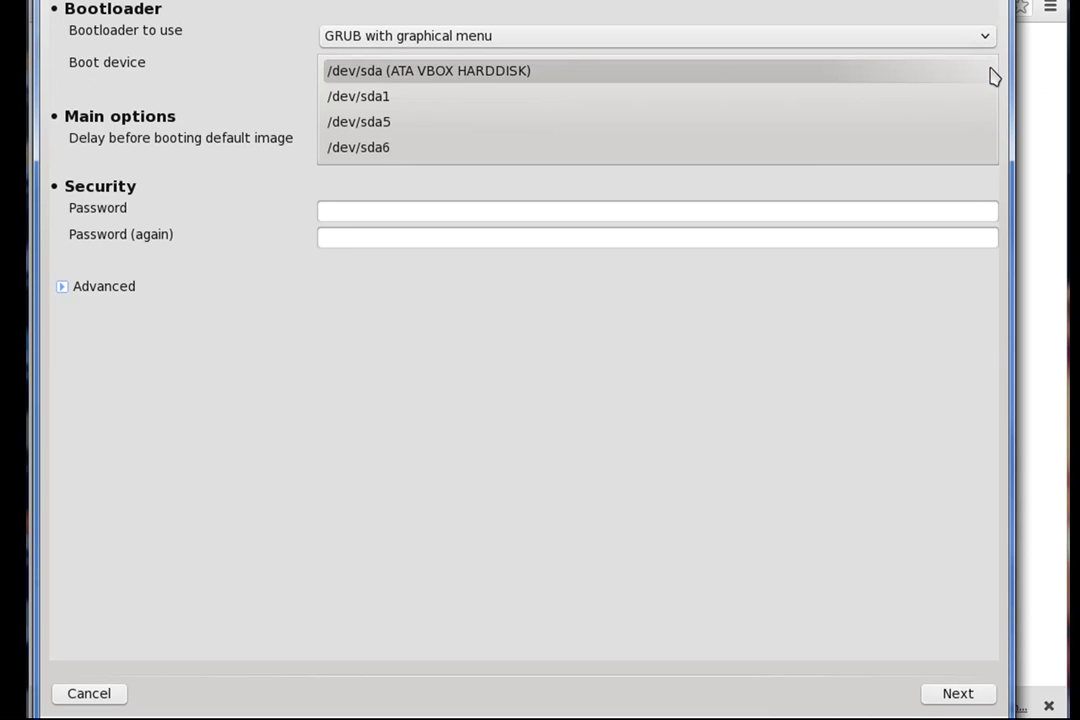
click(375, 72)
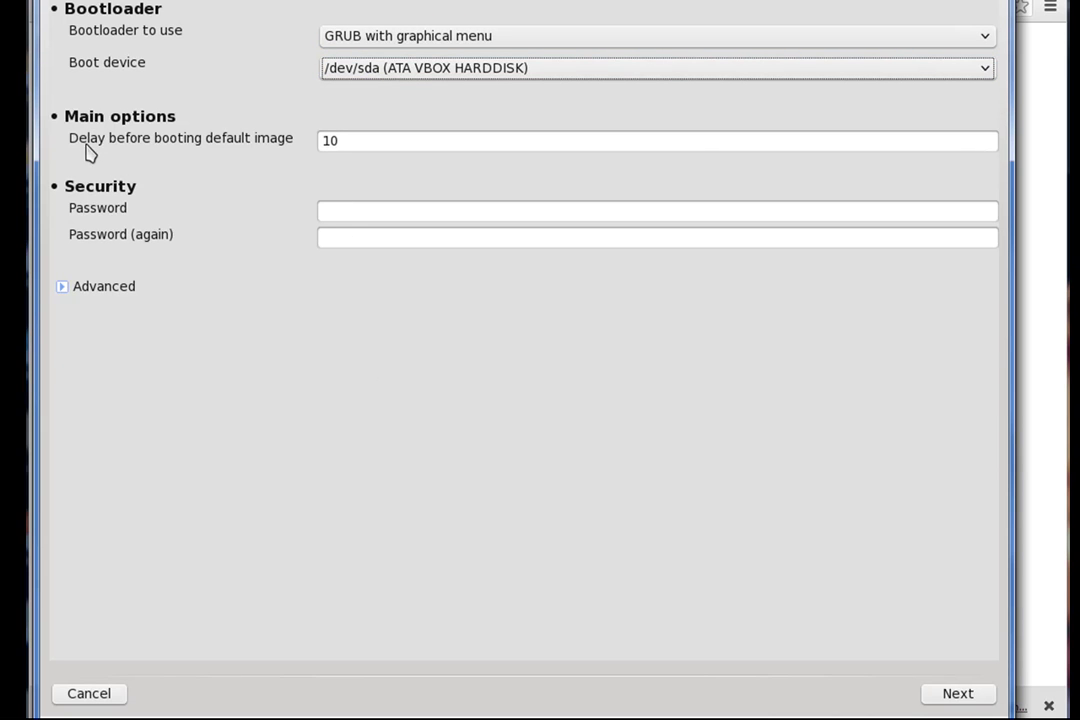
click(374, 142)
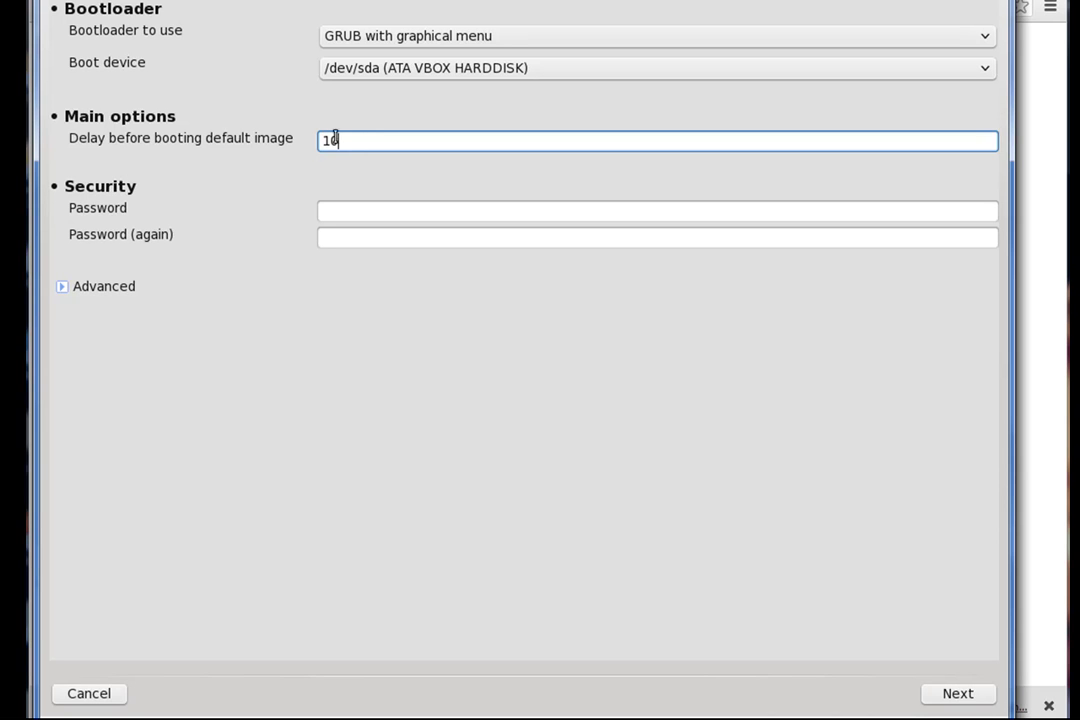
drag(322, 141, 366, 141)
click(377, 140)
Try entering a bootloader password in the Security section's Password field, and clear it again.
click(335, 211)
text(********)
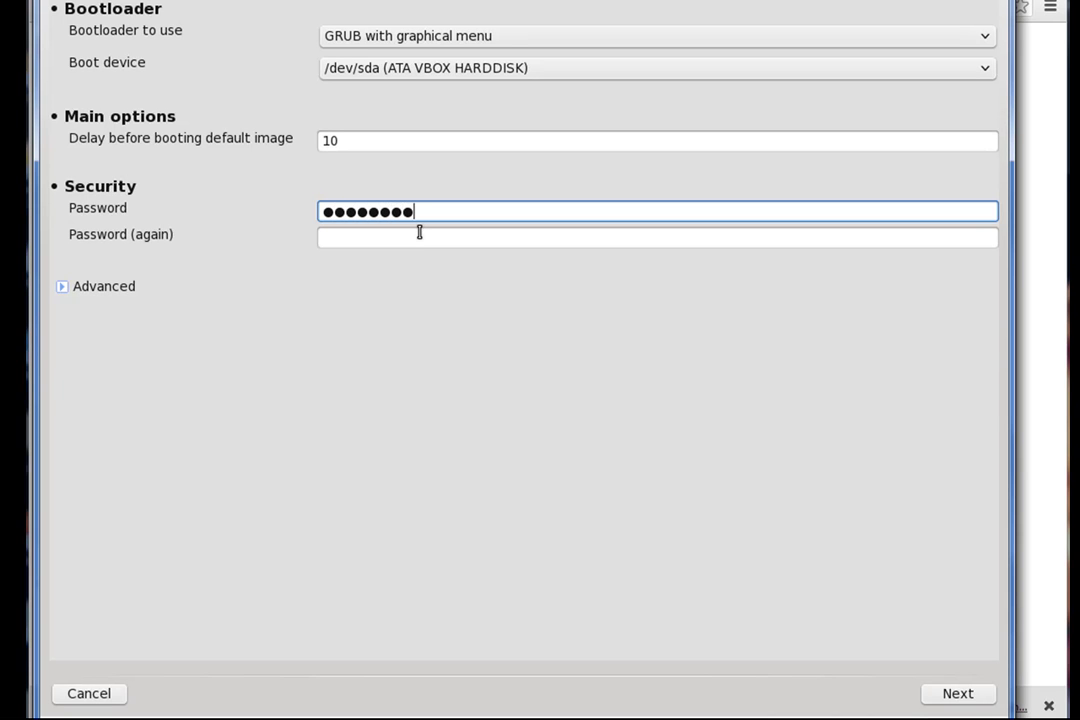
key(BackSpace)
key(BackSpace)
key(BackSpace)
key(BackSpace)
key(BackSpace)
key(BackSpace)
key(BackSpace)
key(BackSpace)
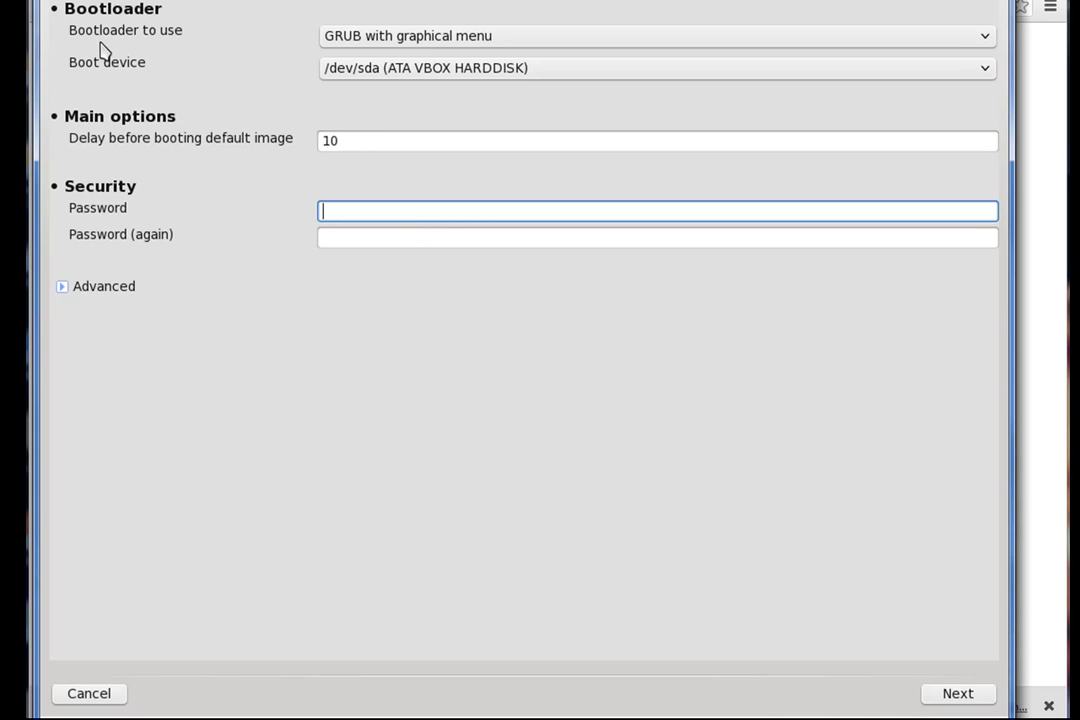
Review the advanced bootloader options, including Clean /tmp at each boot, and return to the main bootloader settings.
click(64, 290)
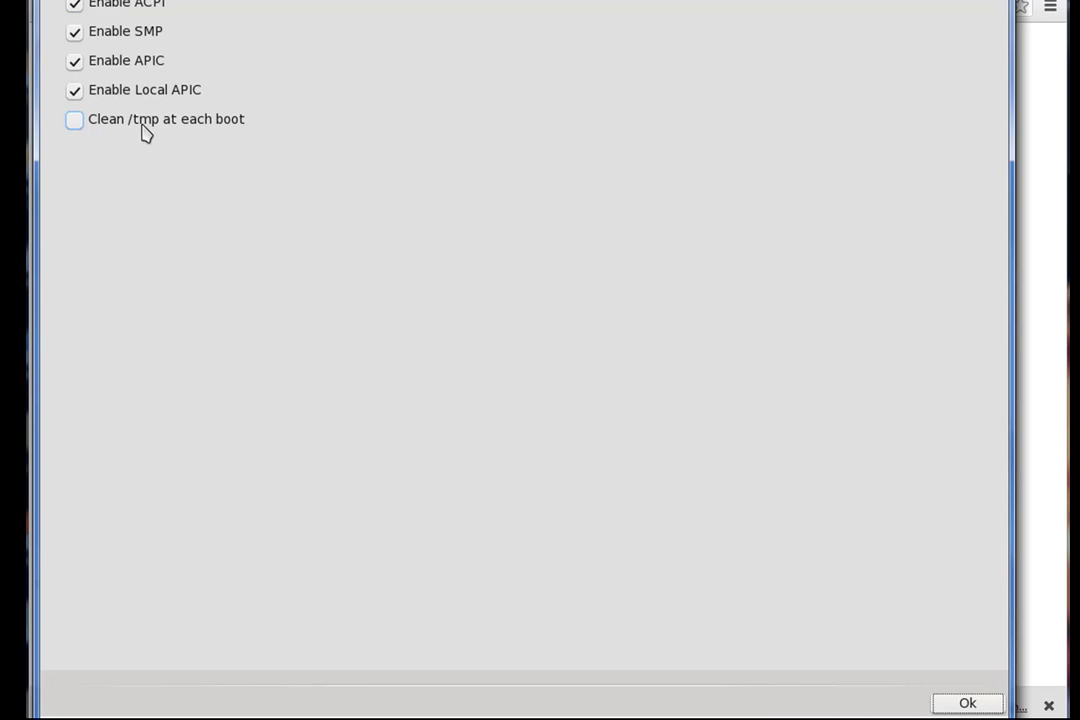
click(972, 704)
click(398, 209)
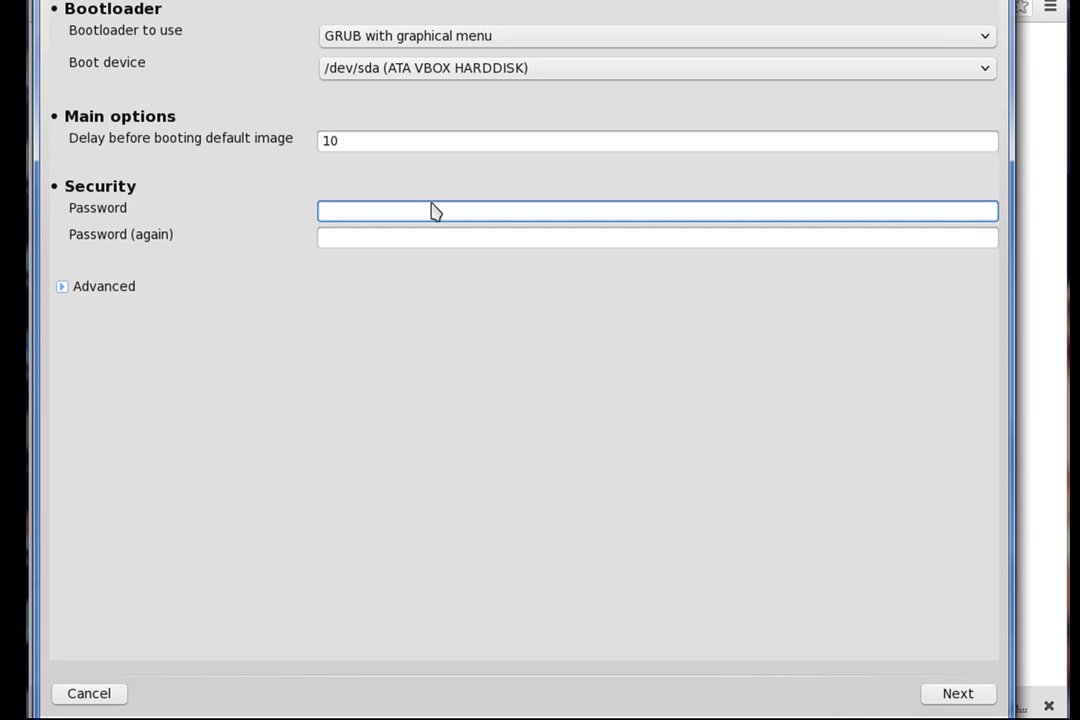
Accept the bootloader settings and the existing boot menu entries, and finish the installation to restart the machine.
click(963, 701)
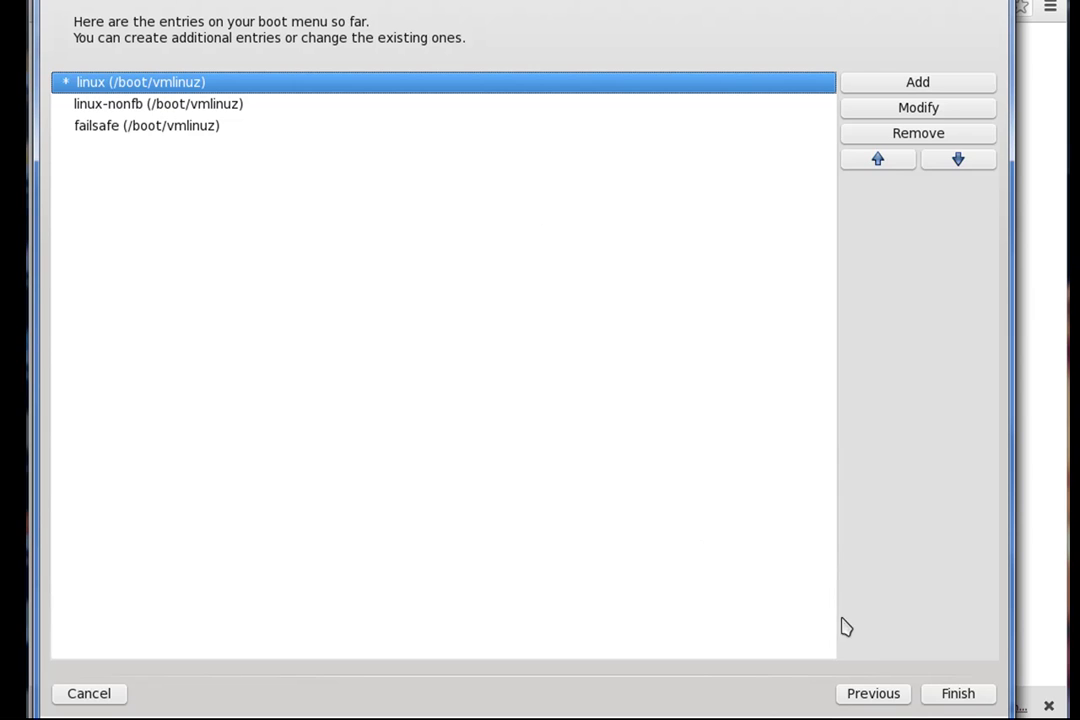
click(957, 698)
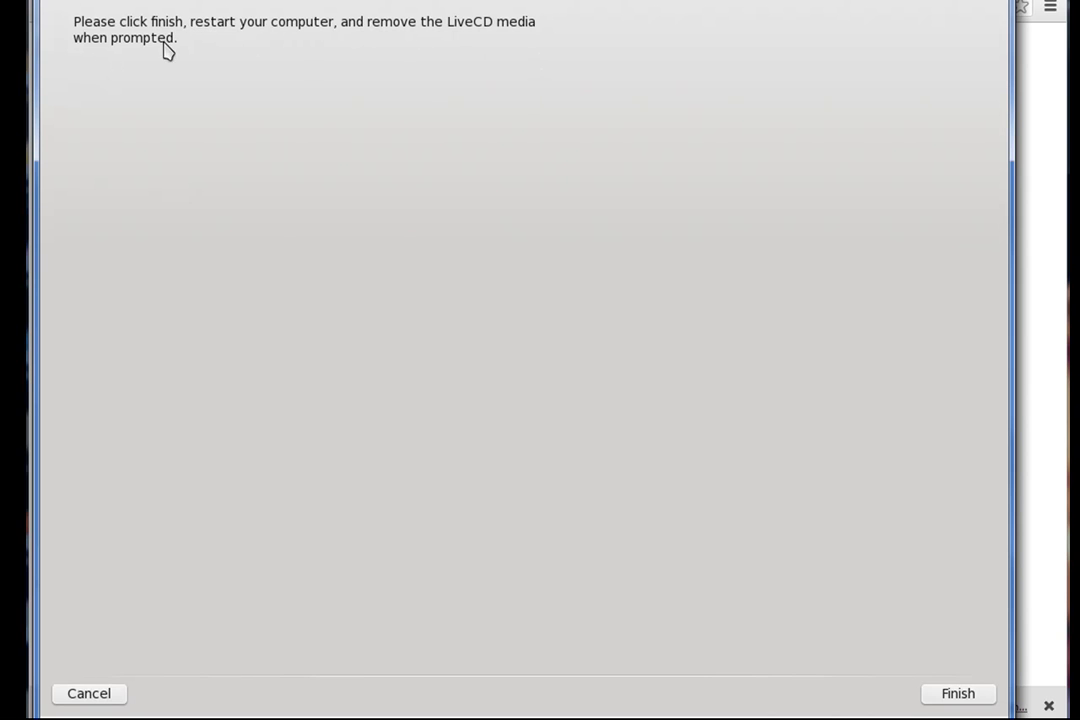
click(961, 698)
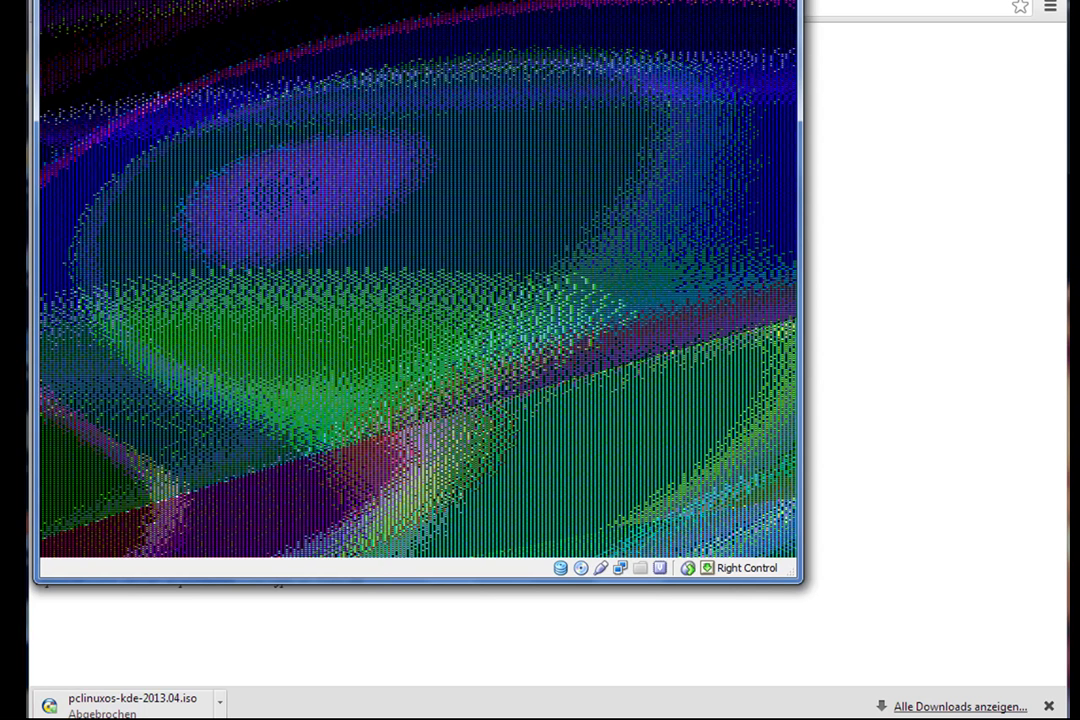
Boot the installed system with the regular Boot PCLinuxOS 2013 entry after looking at the safe mode entry.
key(alt+d)
key(Escape)
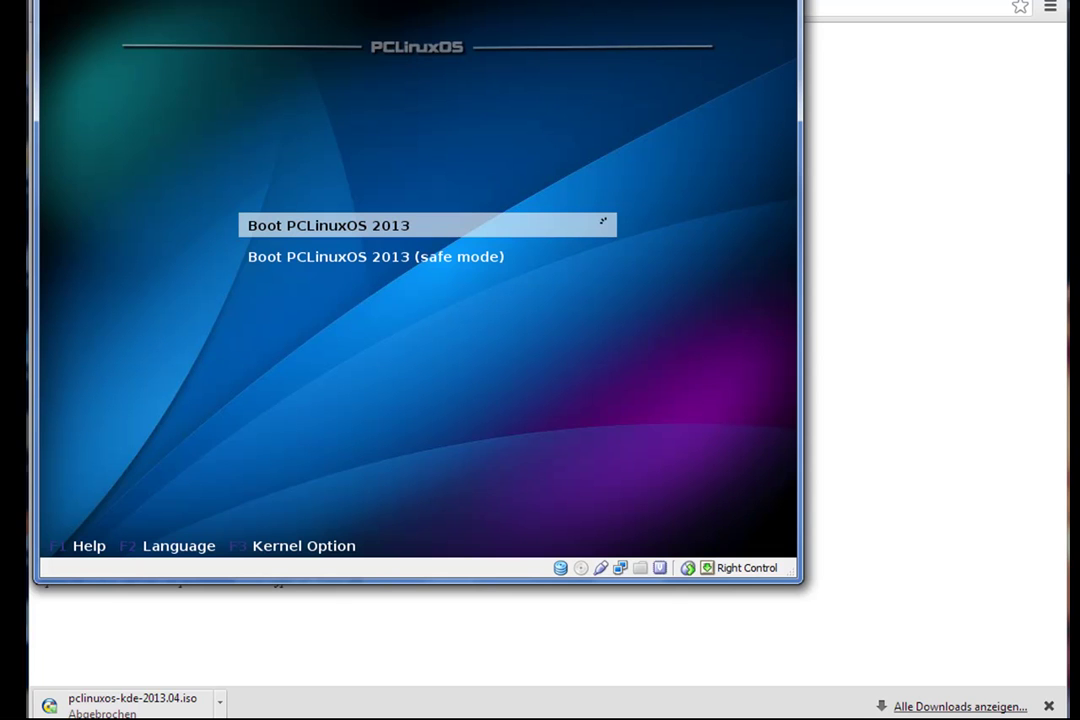
key(Down)
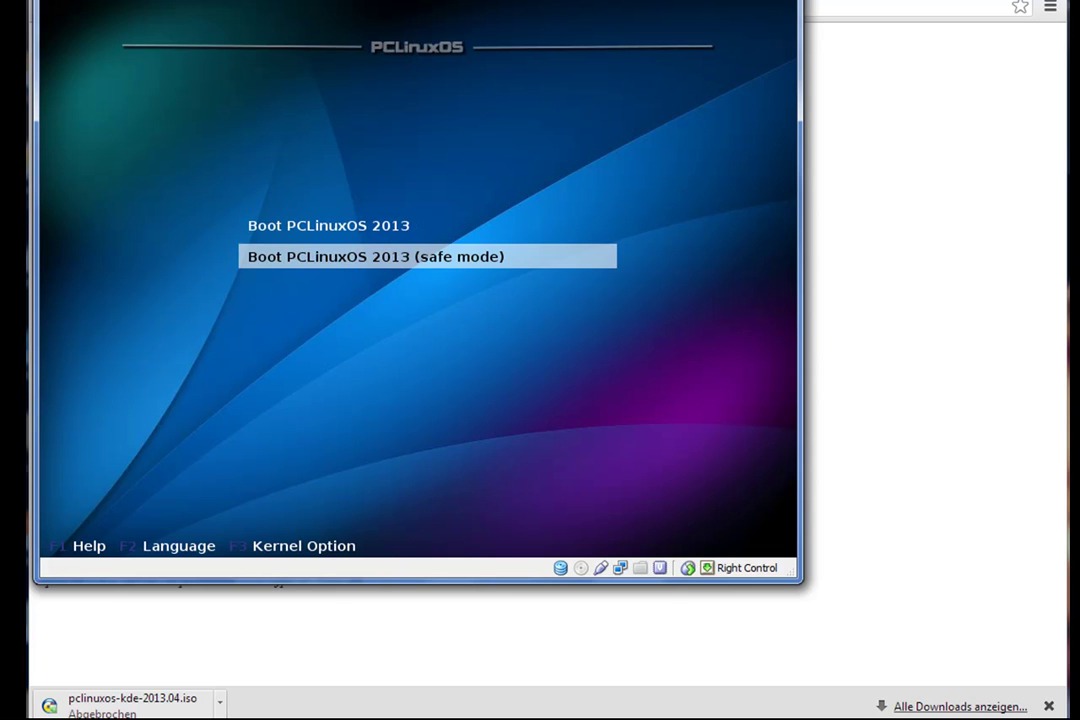
key(Up)
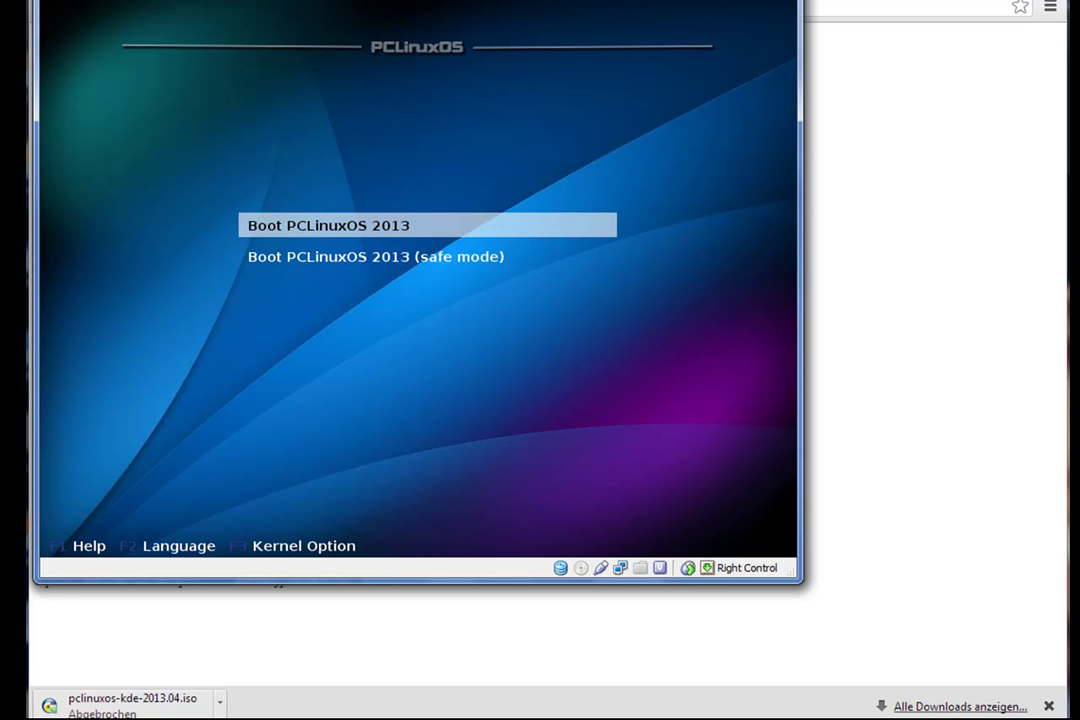
key(Return)
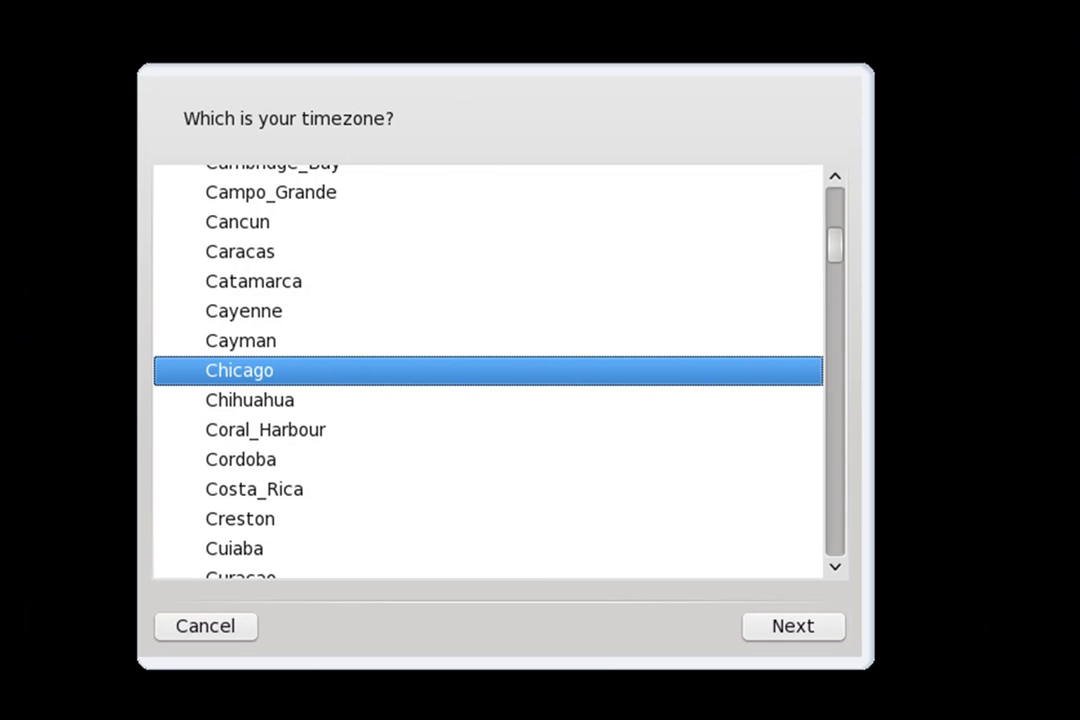
Set the timezone to Sao_Paulo and continue to the date and clock settings.
drag(836, 258, 805, 407)
click(325, 522)
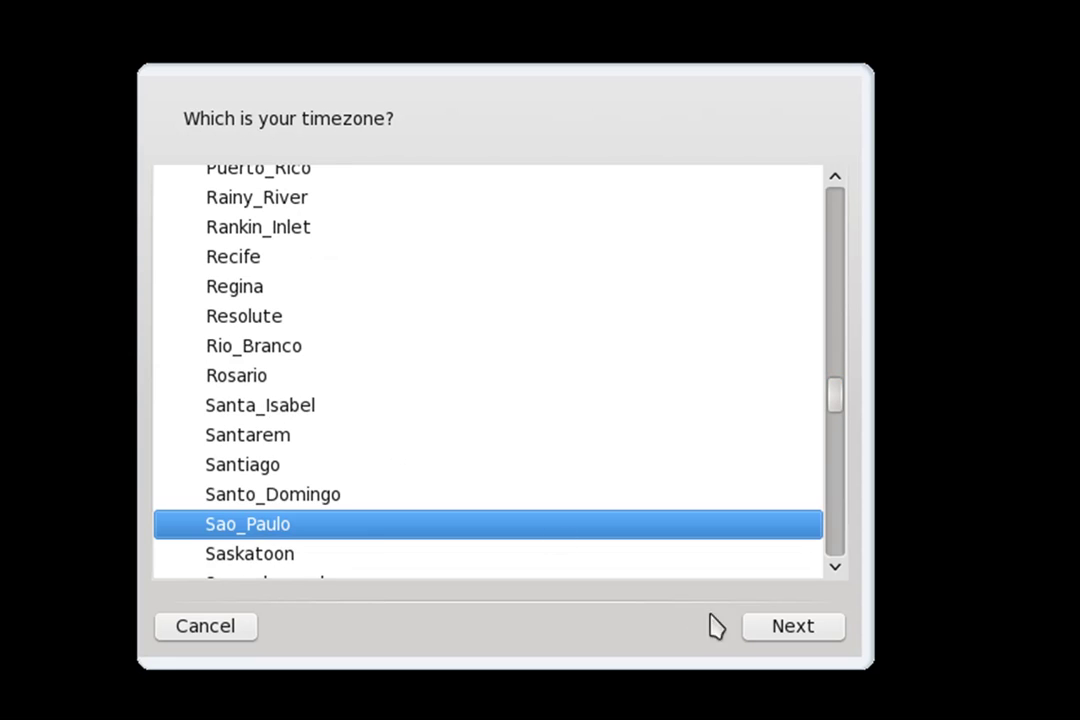
click(795, 628)
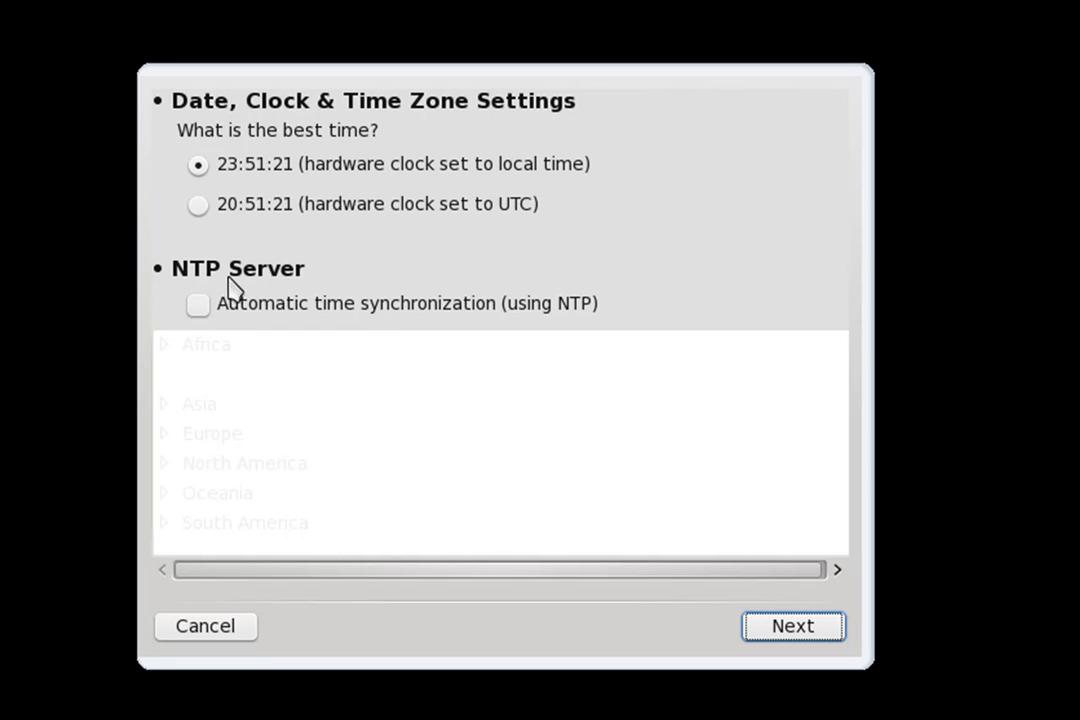
Enable automatic time synchronization with the South American NTP server for Brazil, and continue to the root password settings.
click(199, 306)
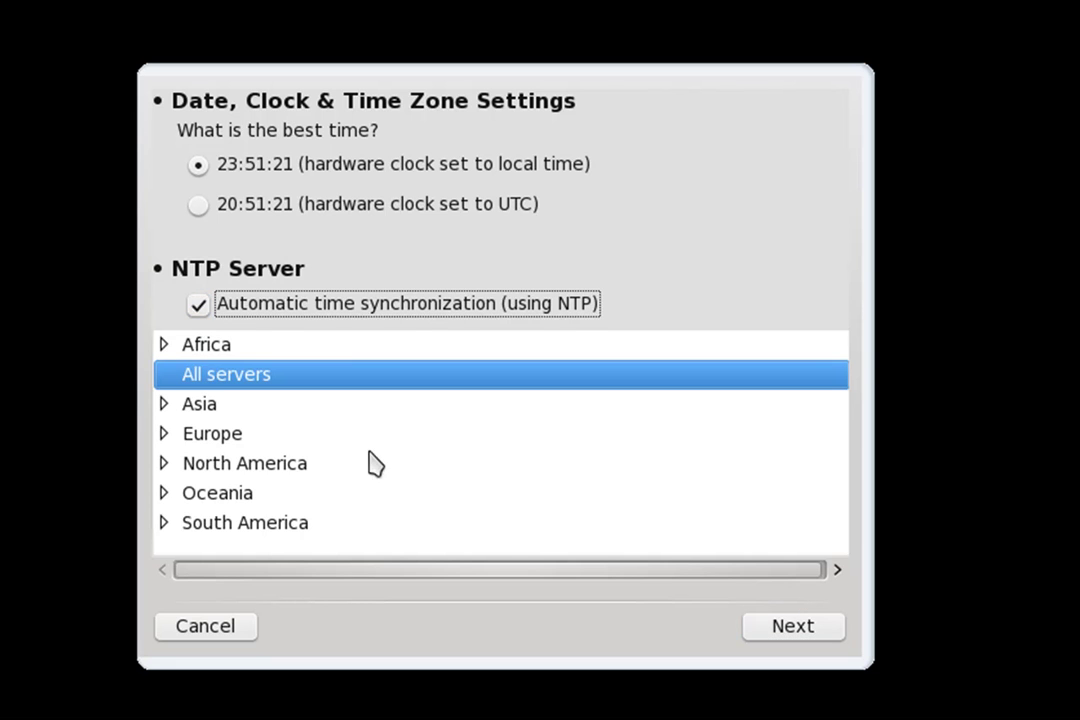
click(164, 522)
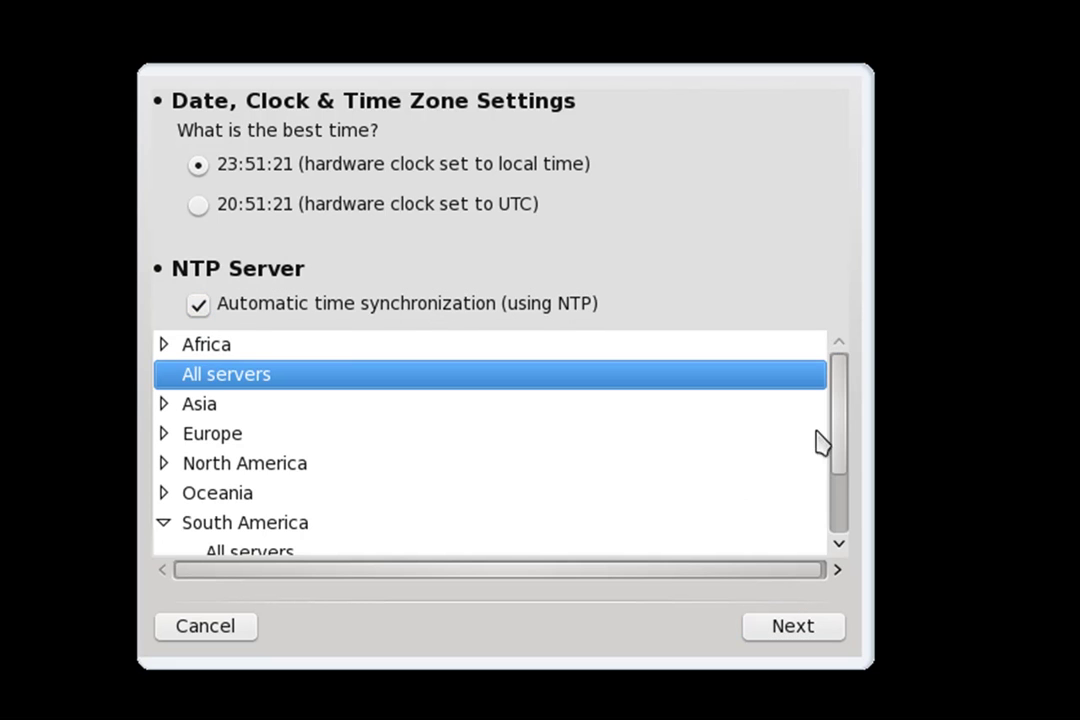
scroll(835, 450, down, 3)
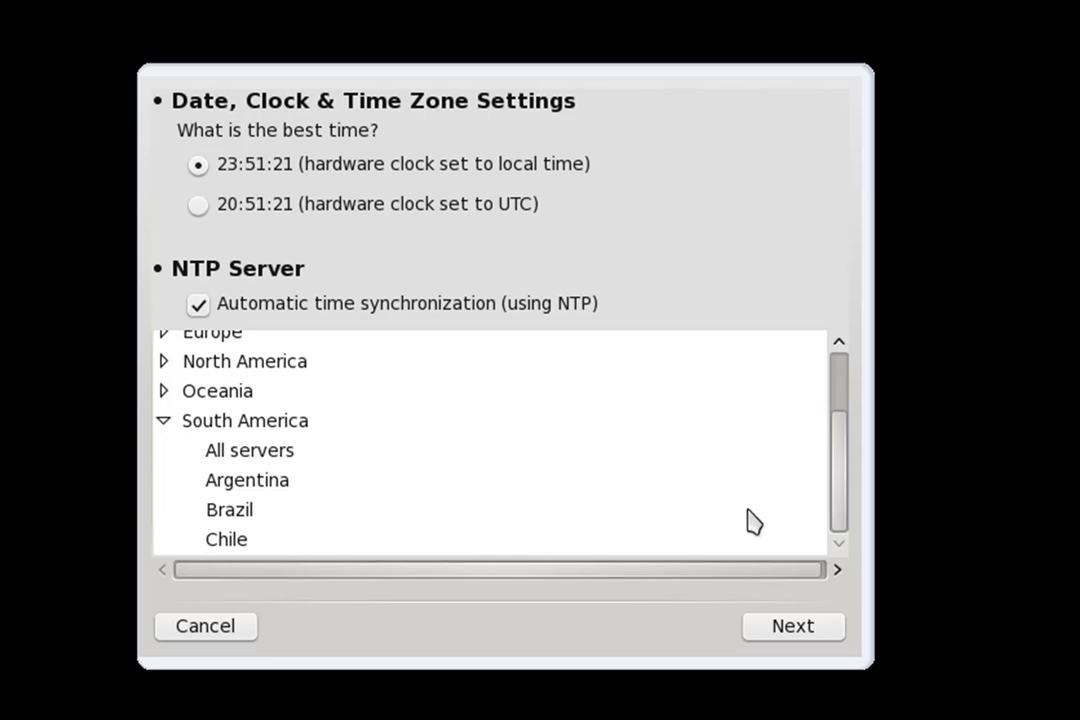
click(248, 512)
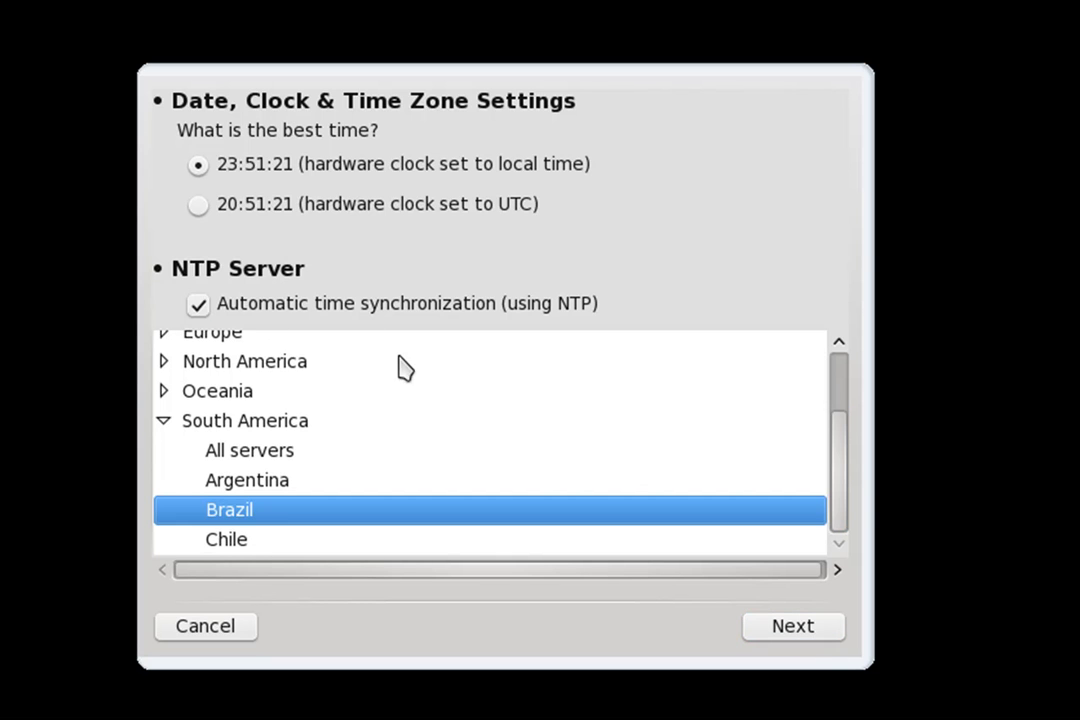
click(792, 628)
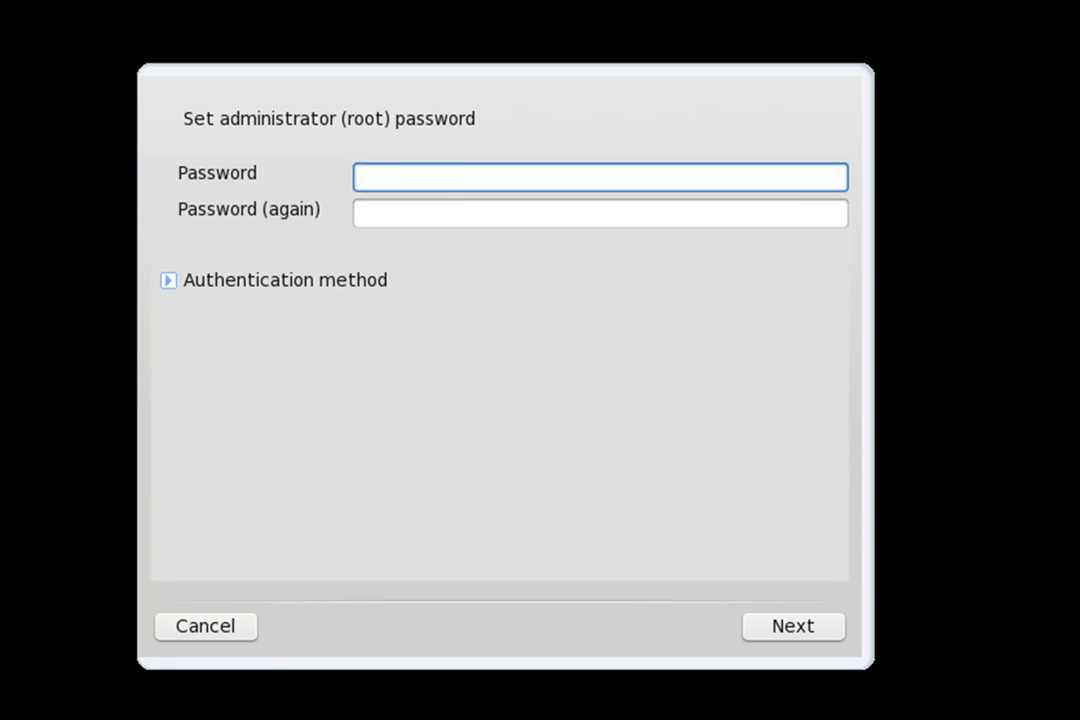
Enter the administrator (root) password and repeat it for confirmation.
text(********)
click(360, 213)
text(********)
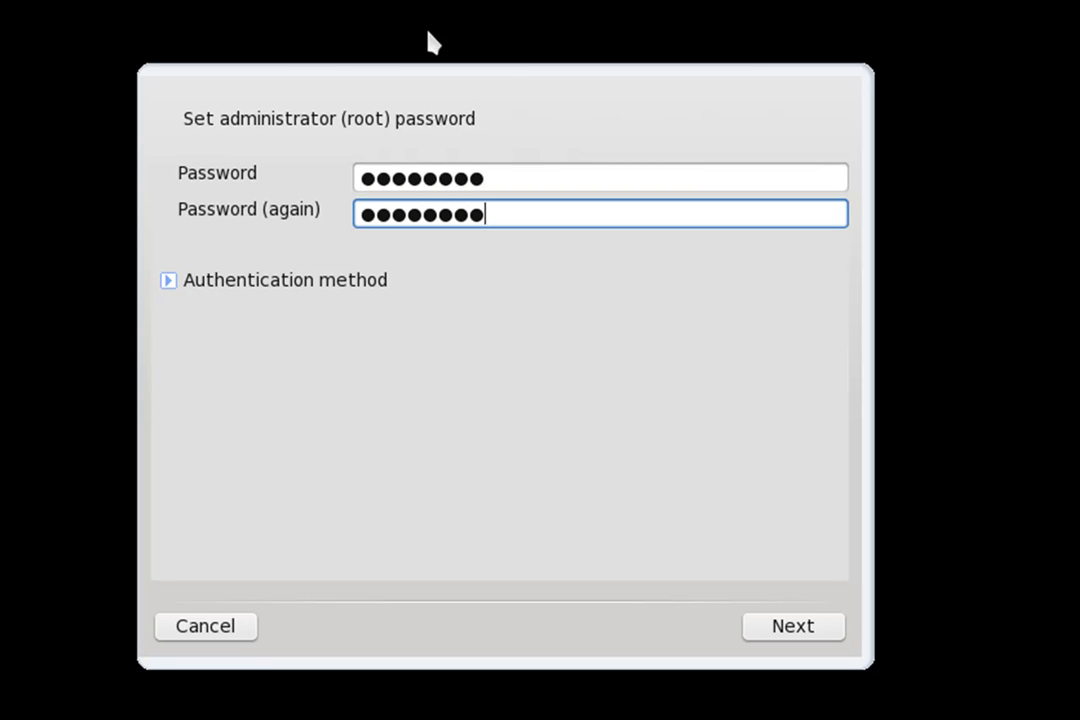
Review the authentication methods, keep Local file, and continue to the user creation page.
click(168, 282)
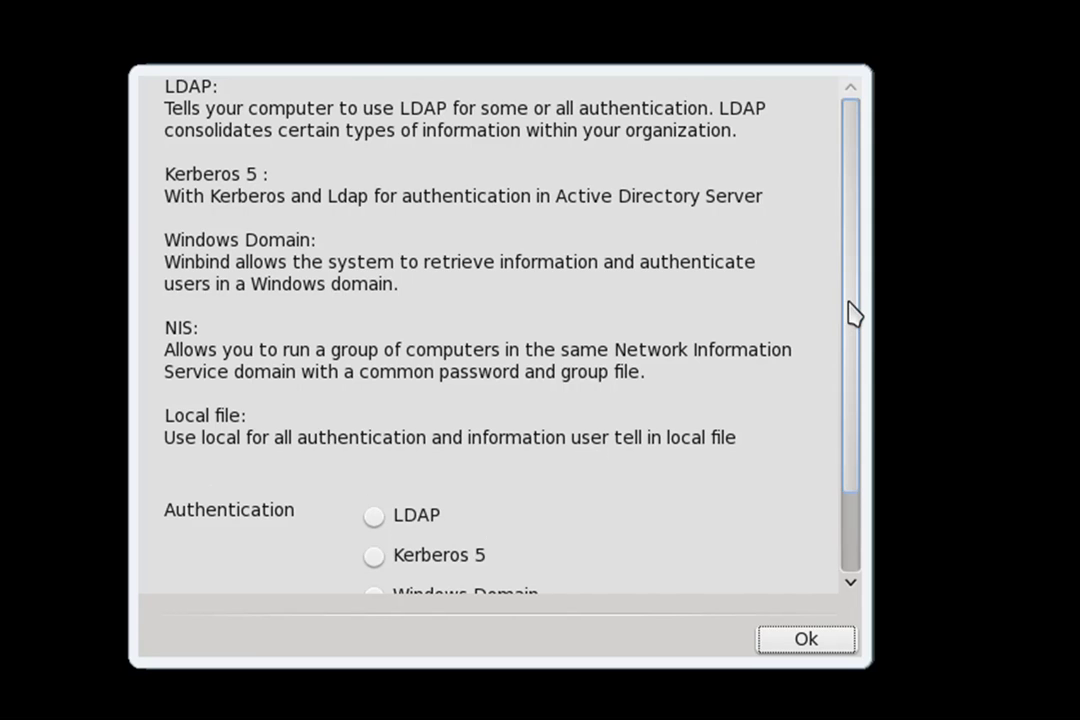
drag(853, 313, 856, 393)
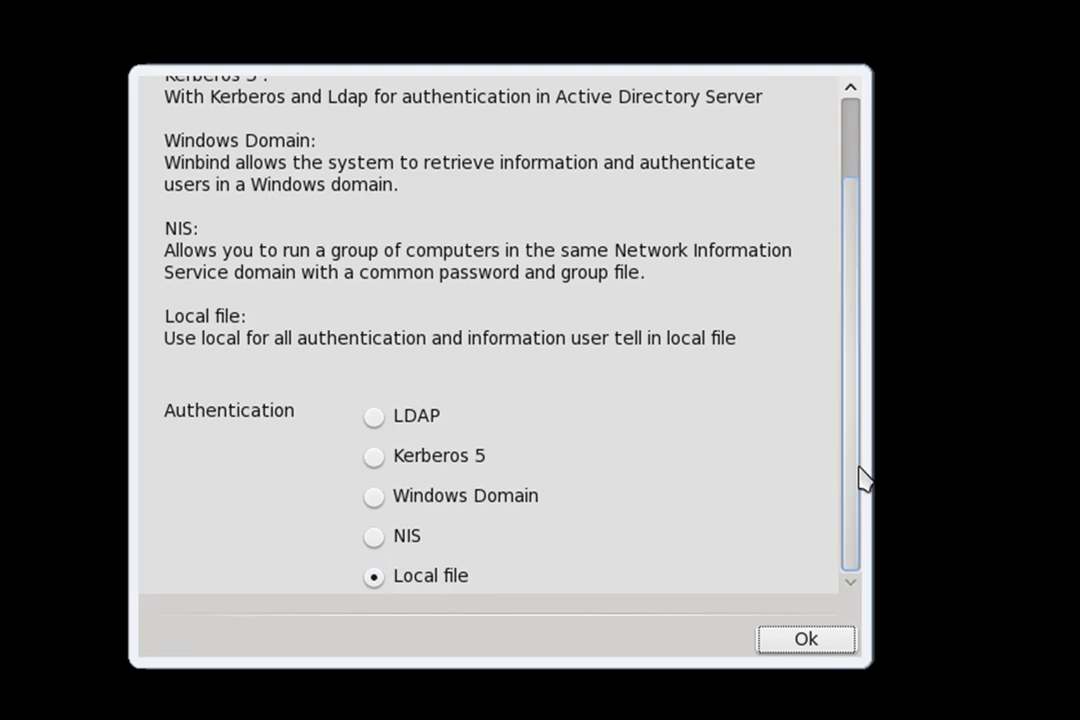
click(806, 641)
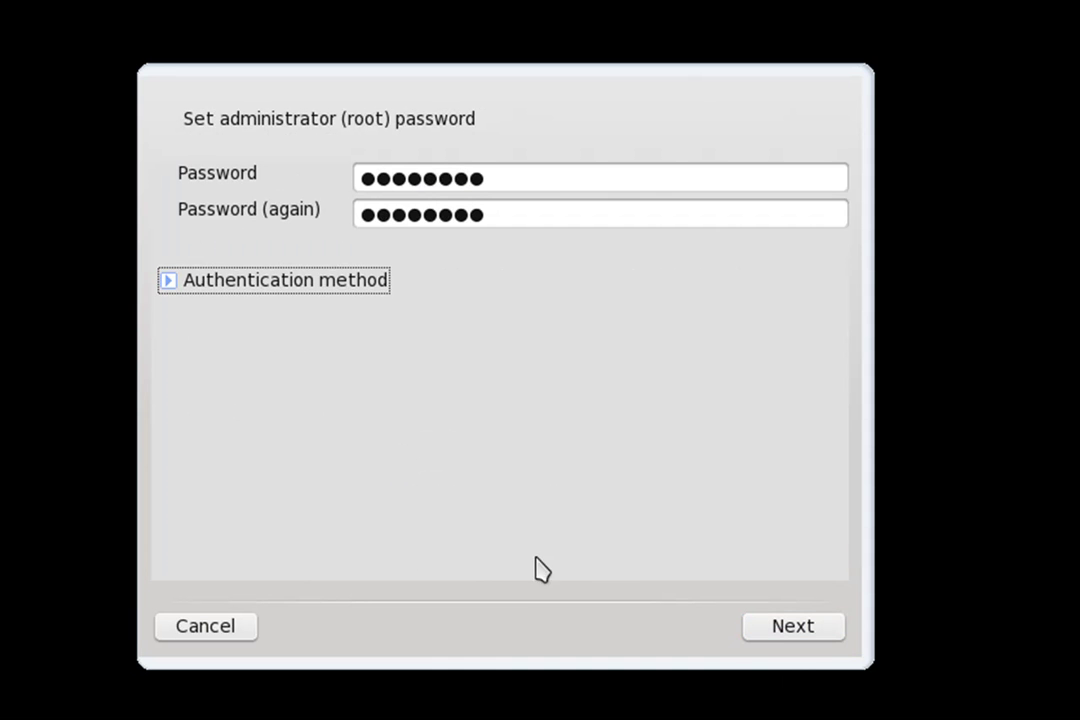
click(795, 630)
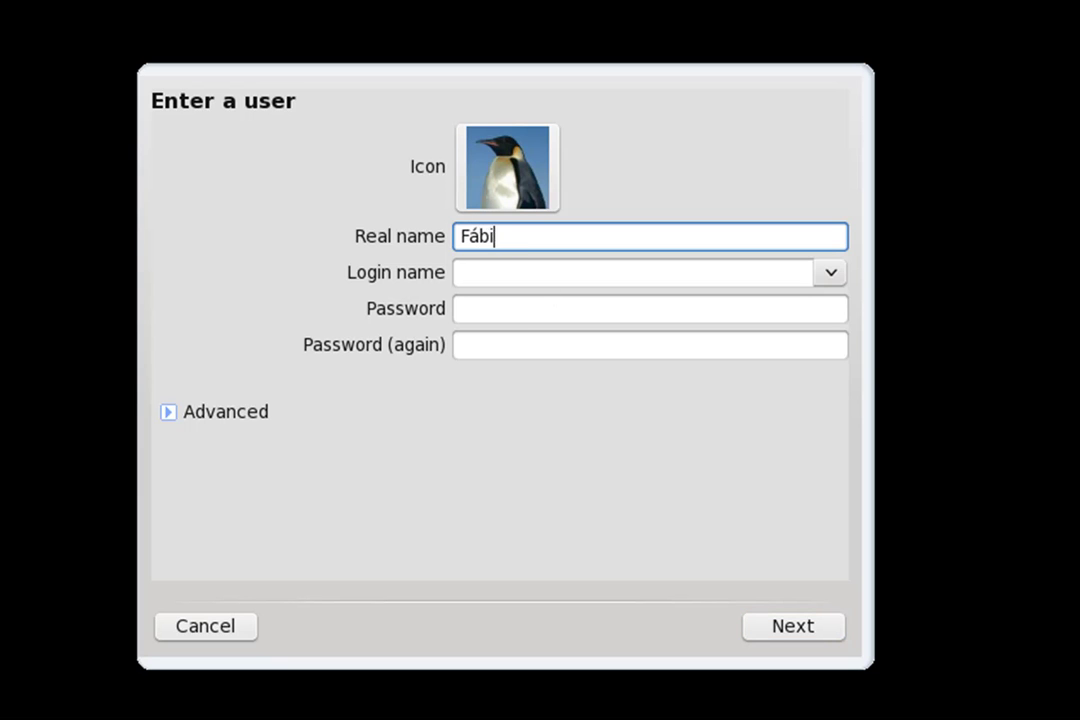
Fill in the new account's real name, accept the suggested login name, and enter the user password twice.
key(Tab)
key(Tab)
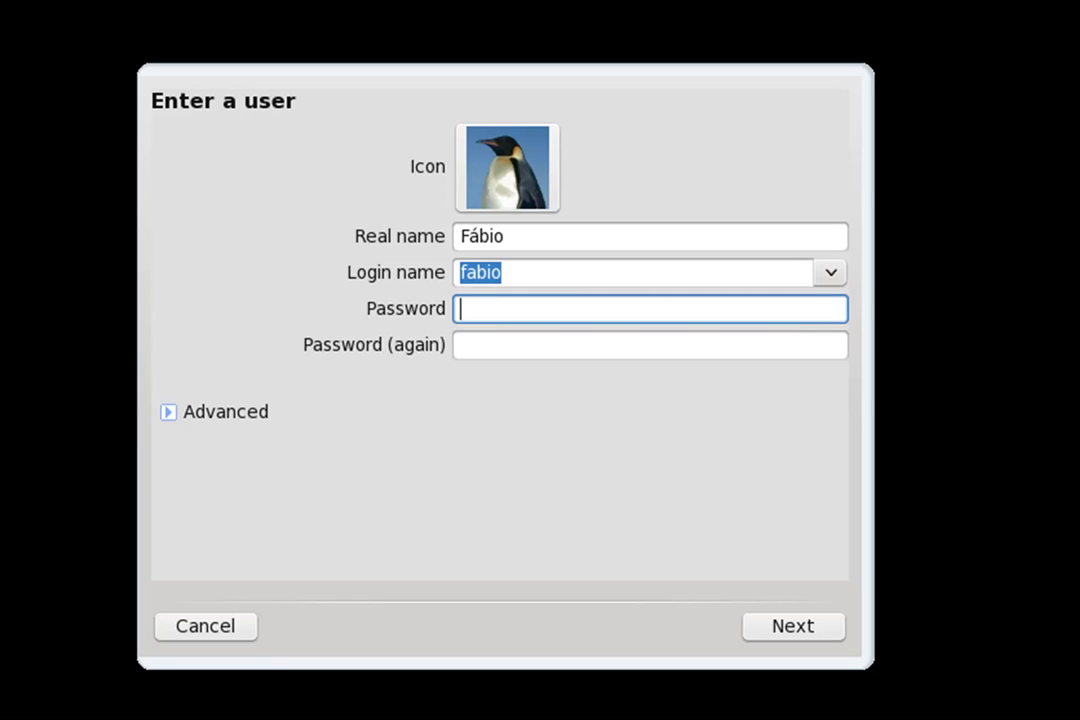
text(********)
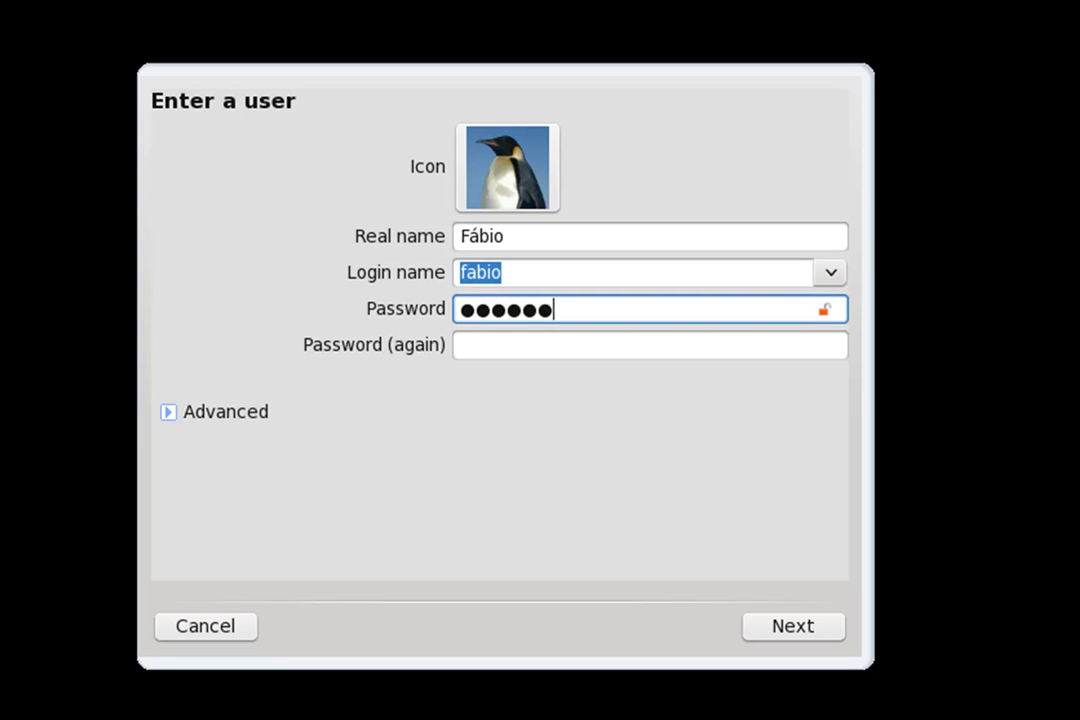
key(Tab)
text(********)
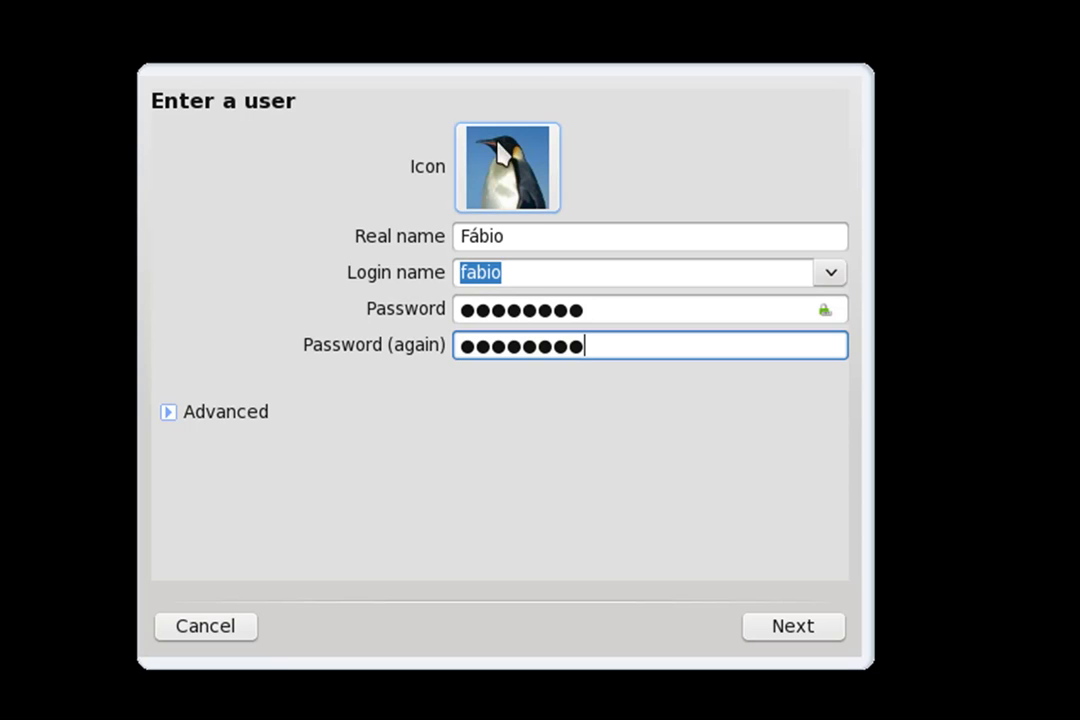
Change the new user's icon to the picture of grapes.
click(525, 183)
click(549, 187)
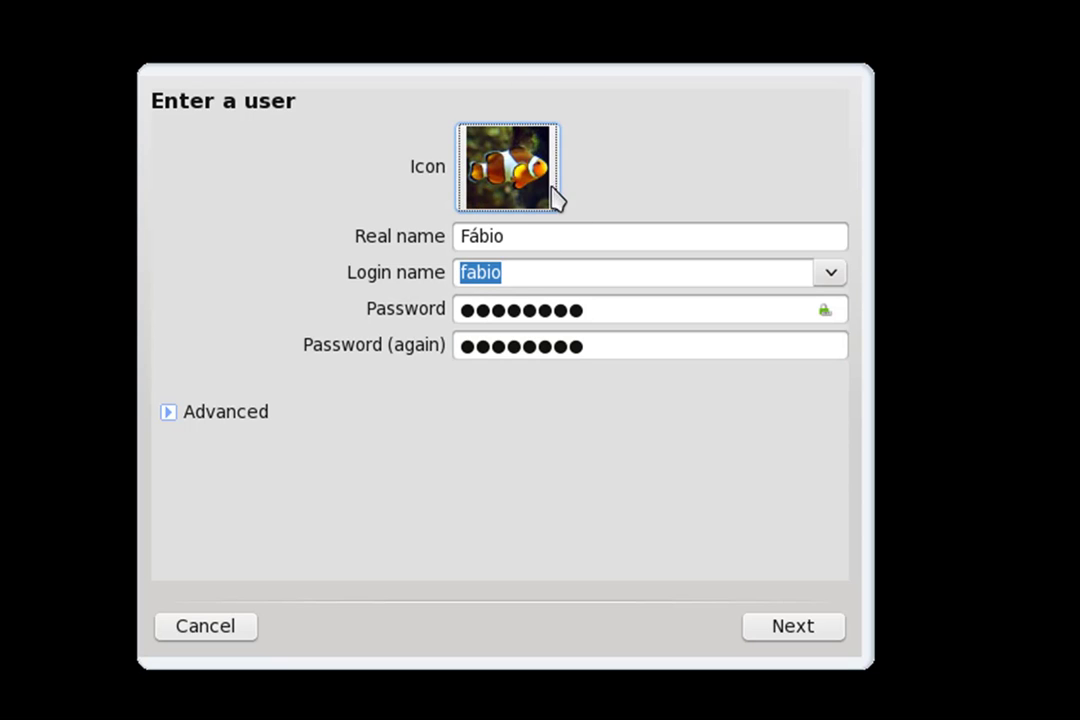
click(553, 194)
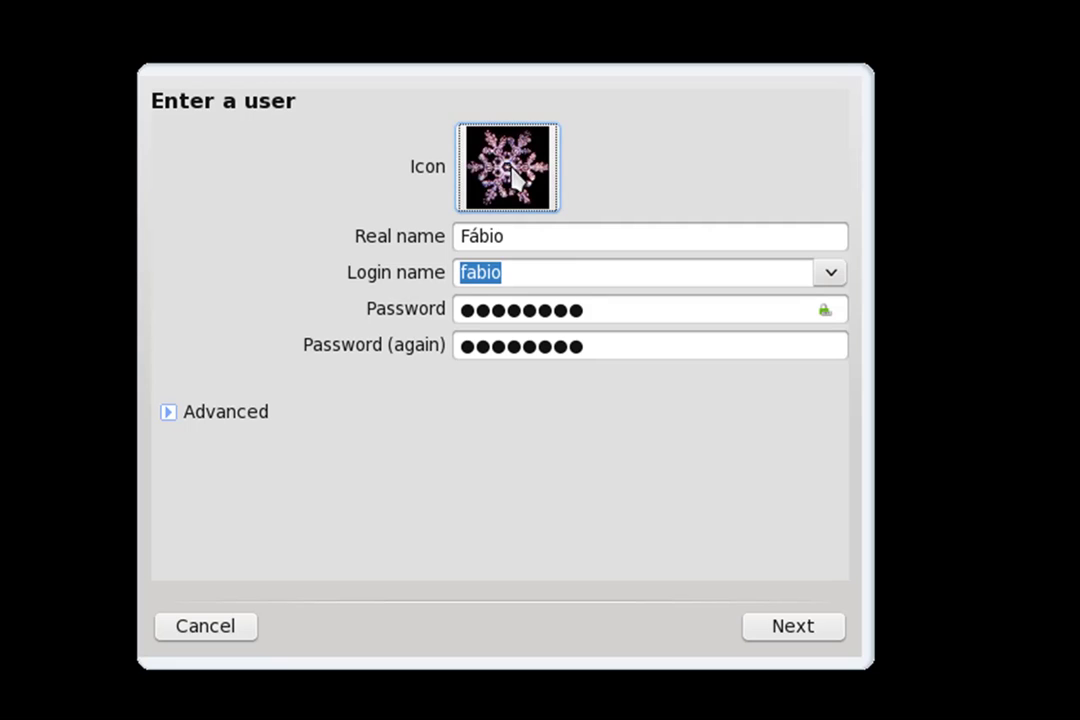
click(553, 195)
click(554, 197)
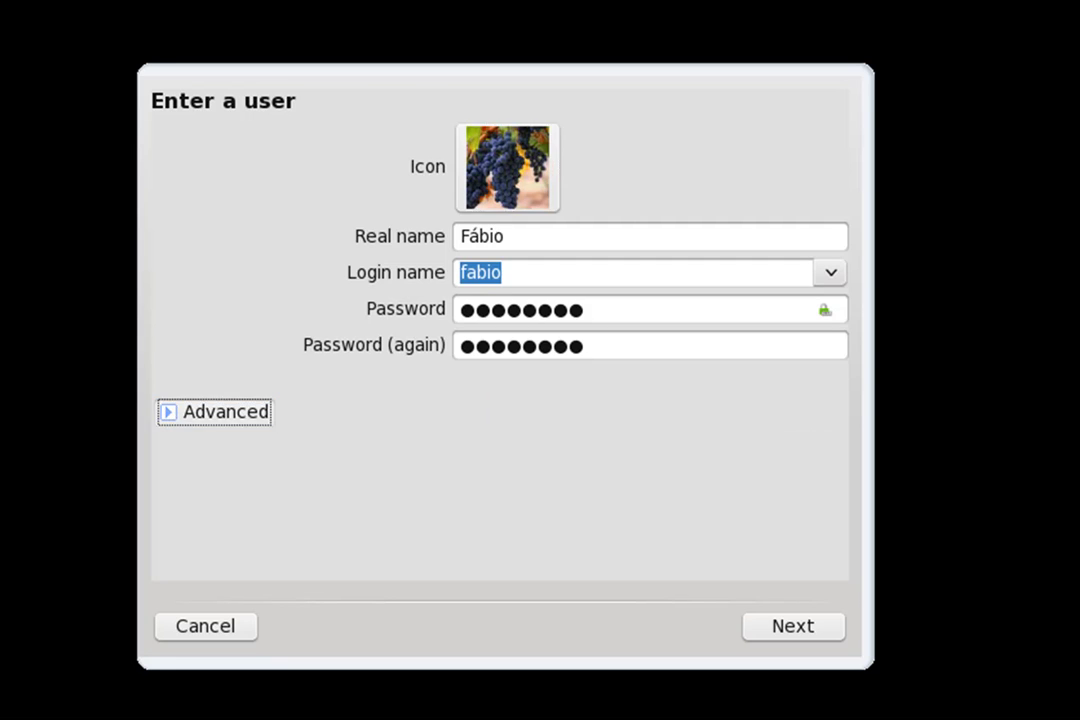
Review the advanced user options, keeping the /bin/bash shell and blank User ID and Group ID, and finish creating the user.
click(168, 412)
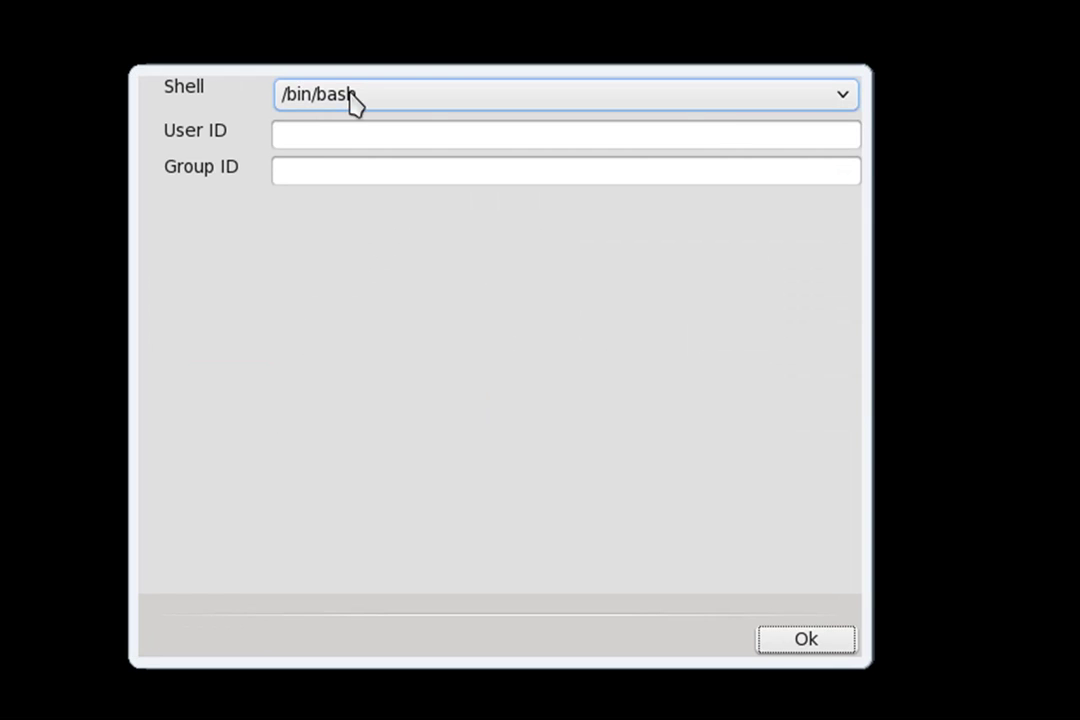
click(844, 94)
click(844, 97)
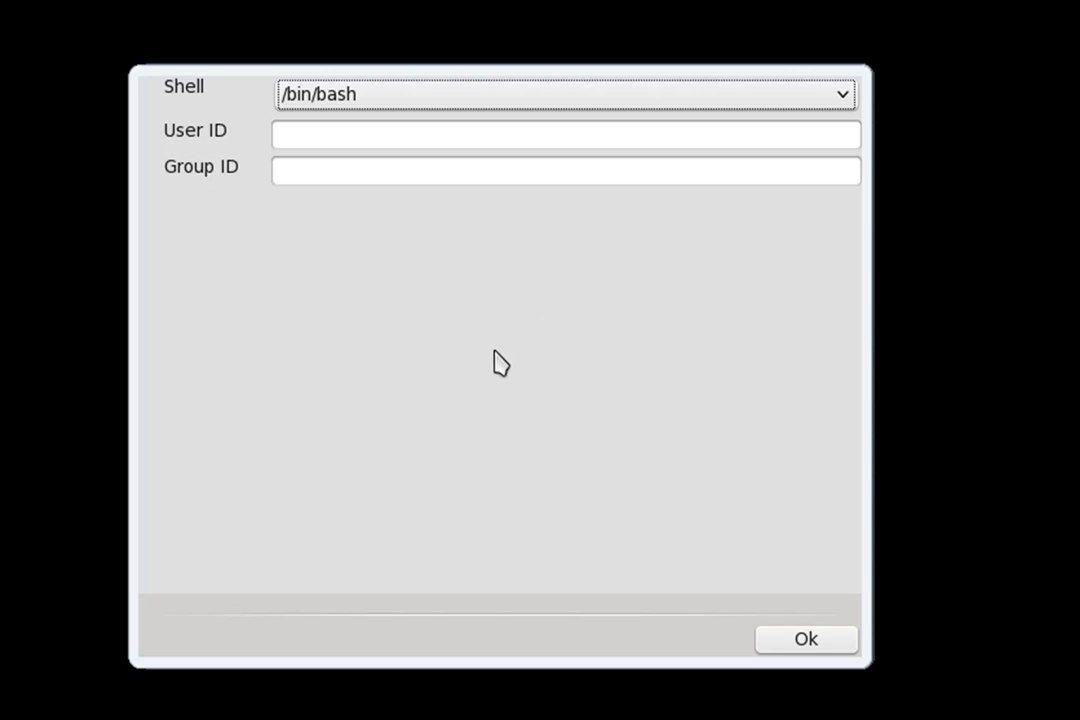
click(311, 138)
click(313, 178)
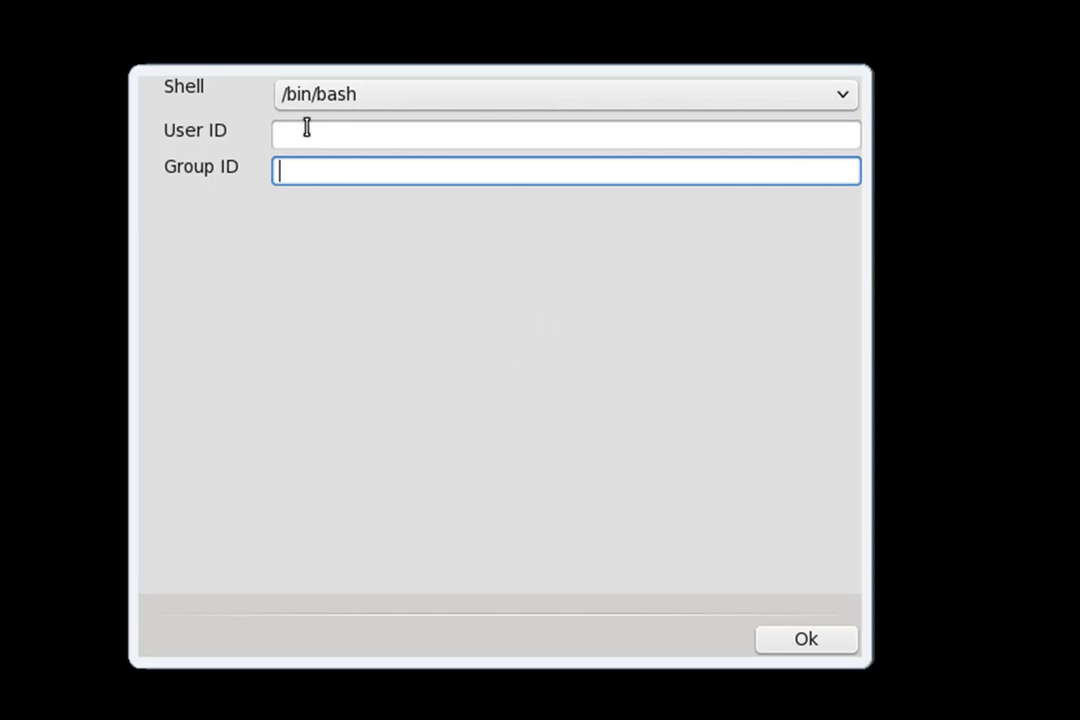
click(810, 638)
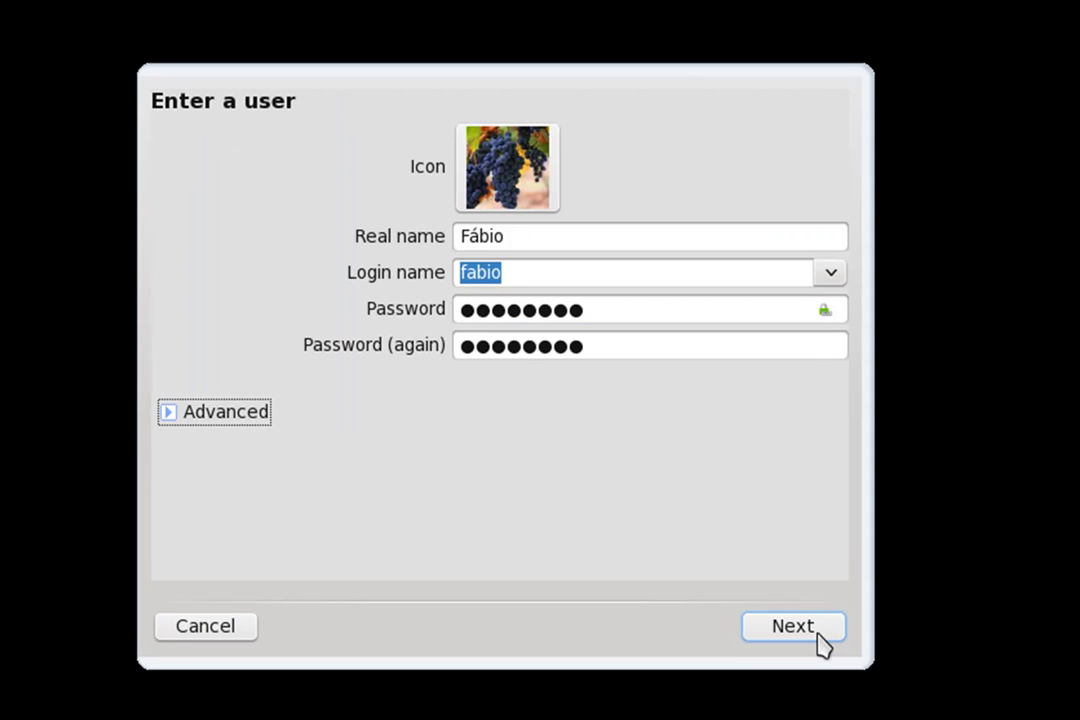
click(805, 632)
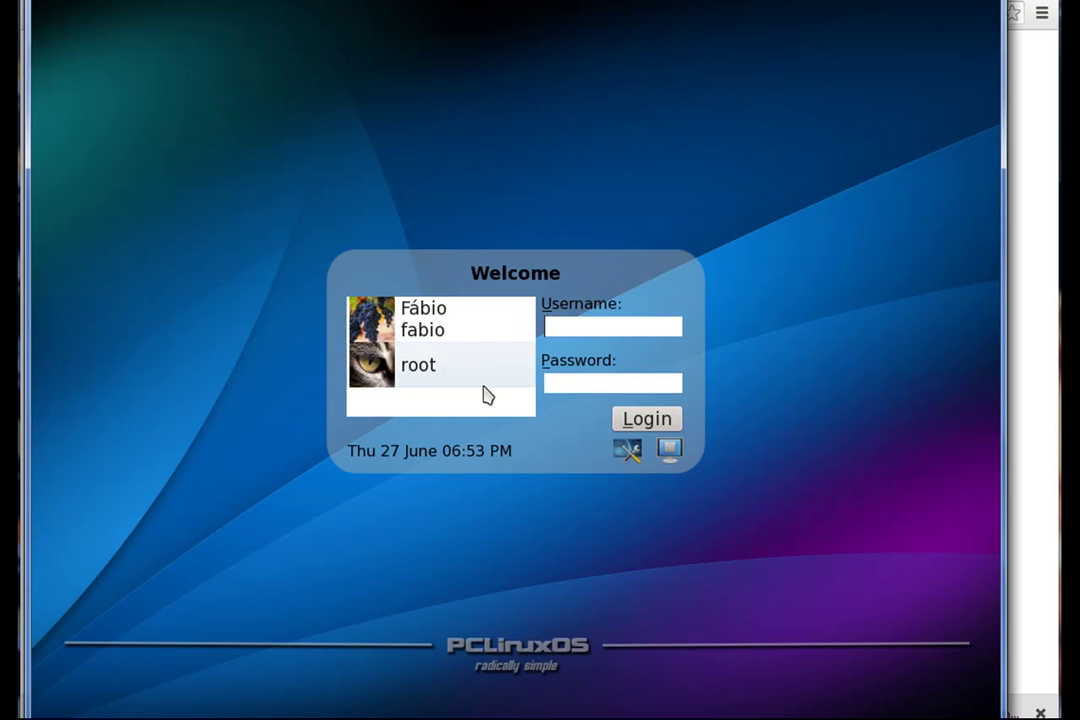
Log in to the desktop with the newly created user account and its password.
click(446, 318)
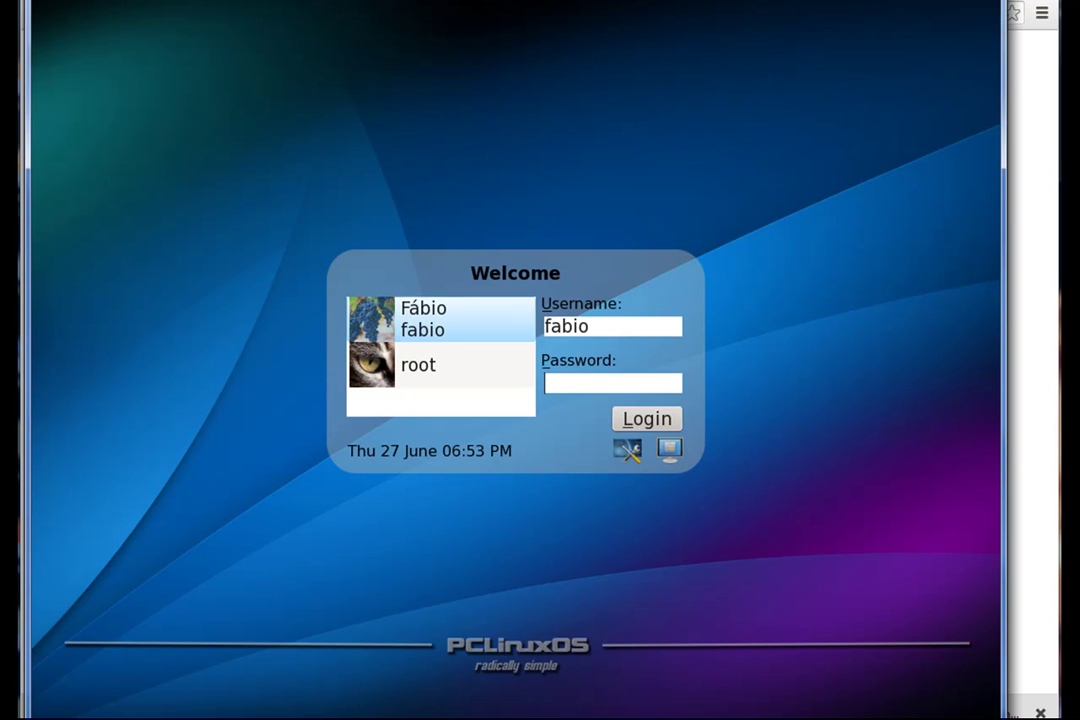
click(604, 390)
text(********)
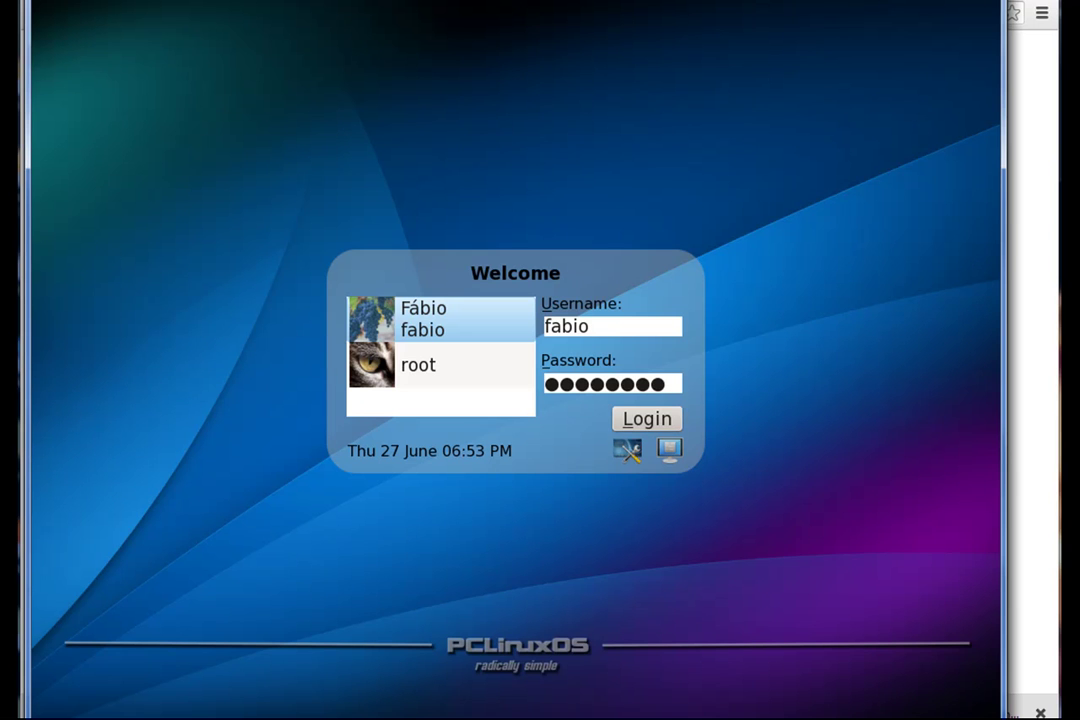
click(639, 422)
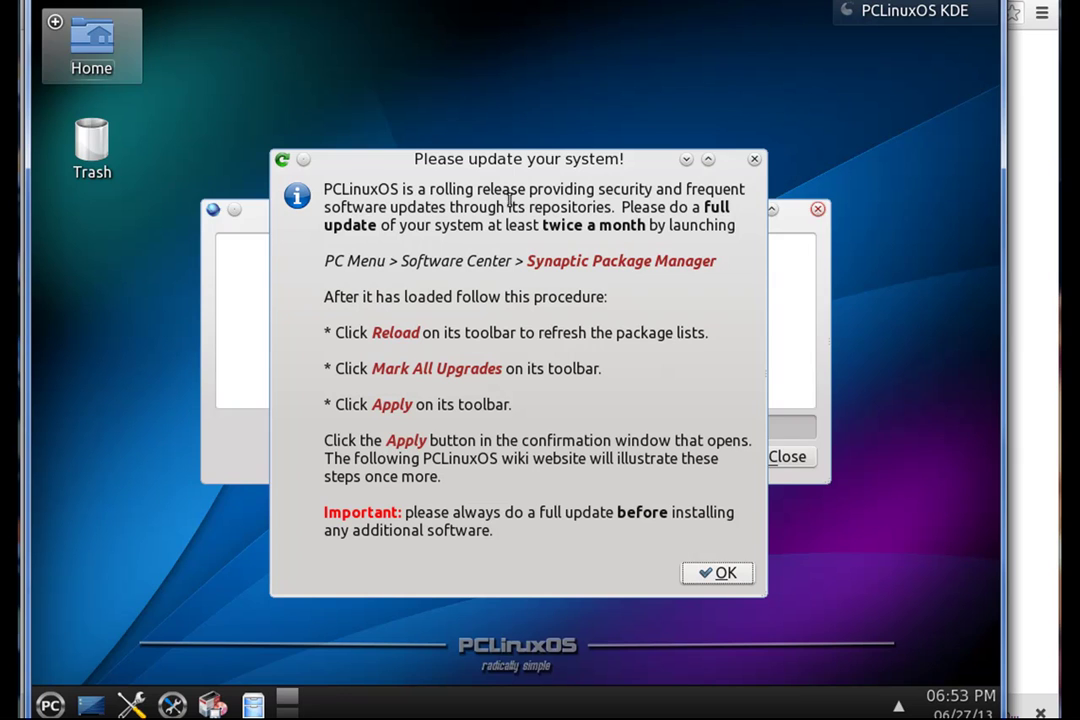
Look over and close the startup windows, including the update notice, the Update Your PCLinuxOS page and the Home folder.
click(818, 211)
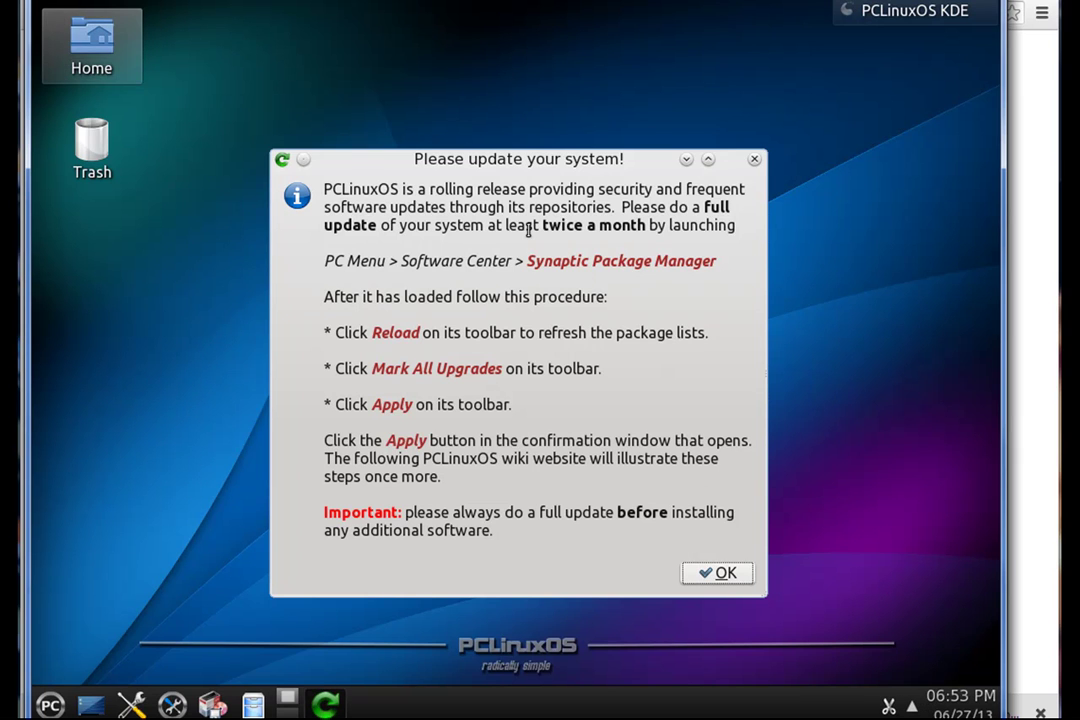
click(724, 574)
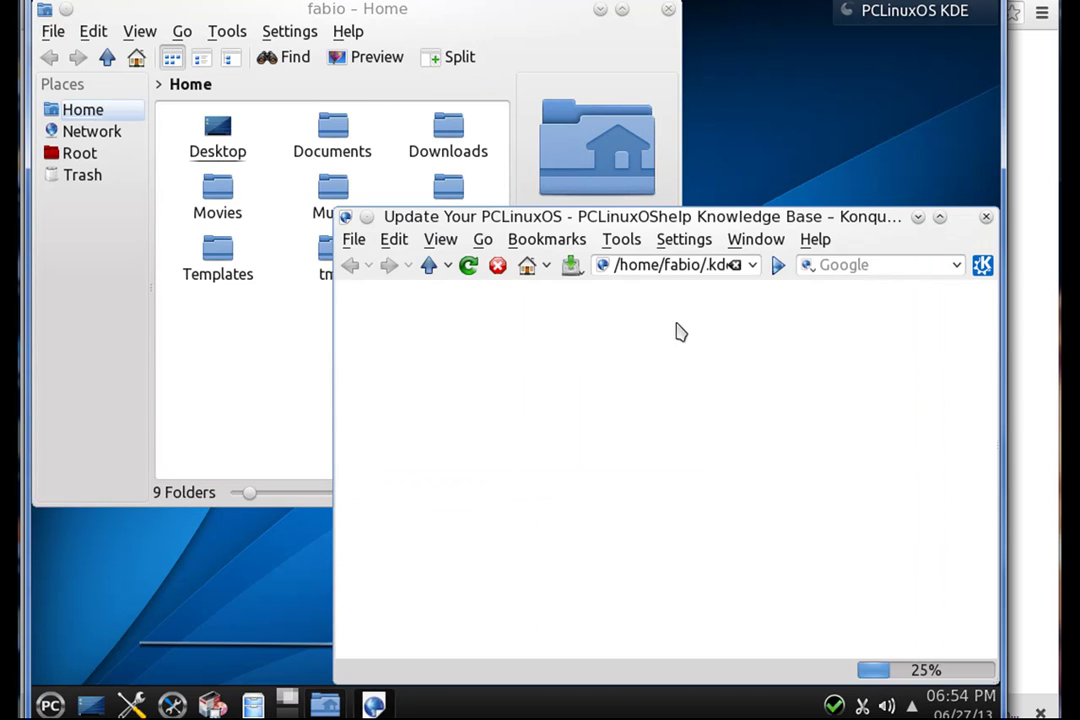
drag(548, 214, 398, 108)
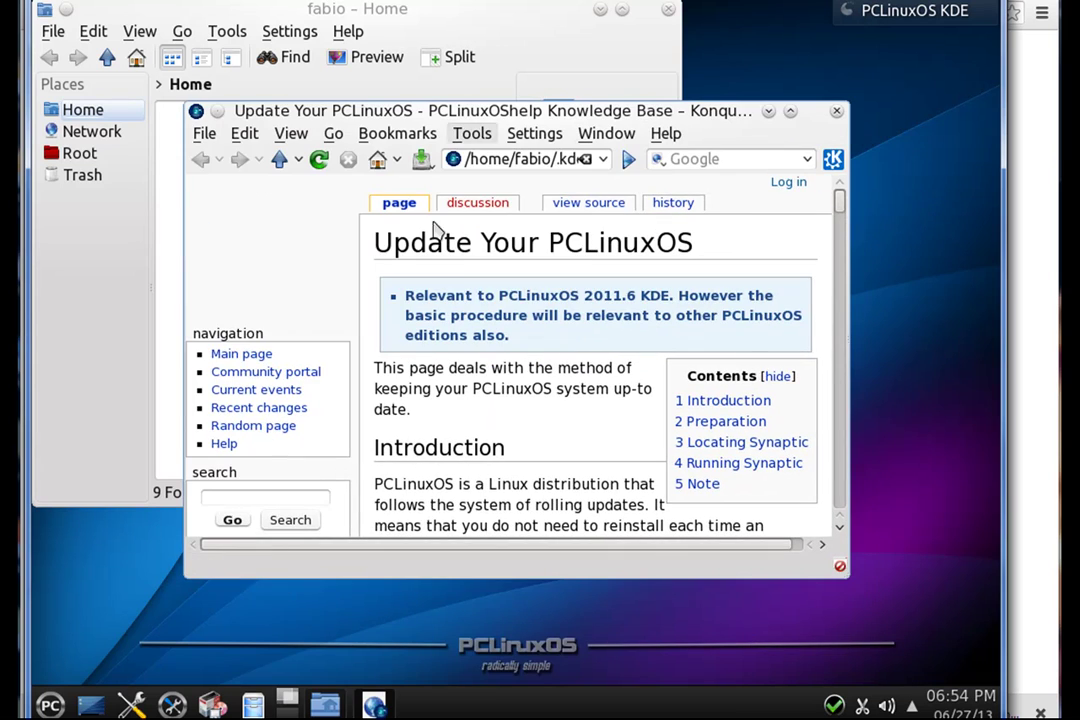
scroll(579, 386, down, 6)
scroll(576, 386, up, 6)
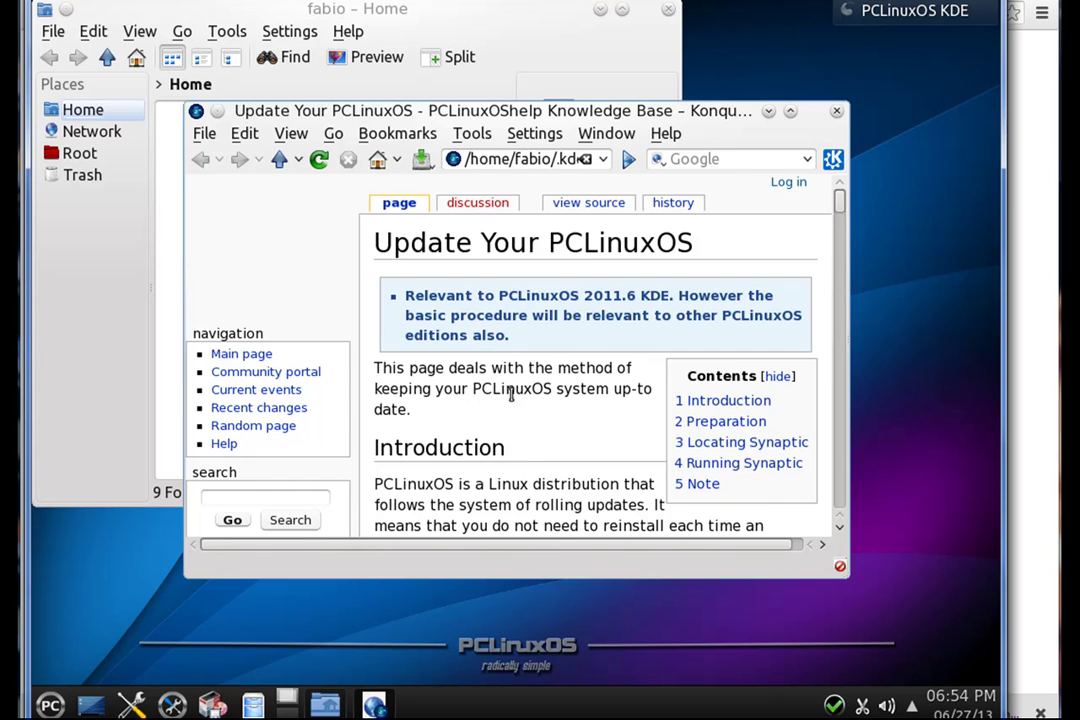
scroll(511, 391, down, 6)
click(836, 110)
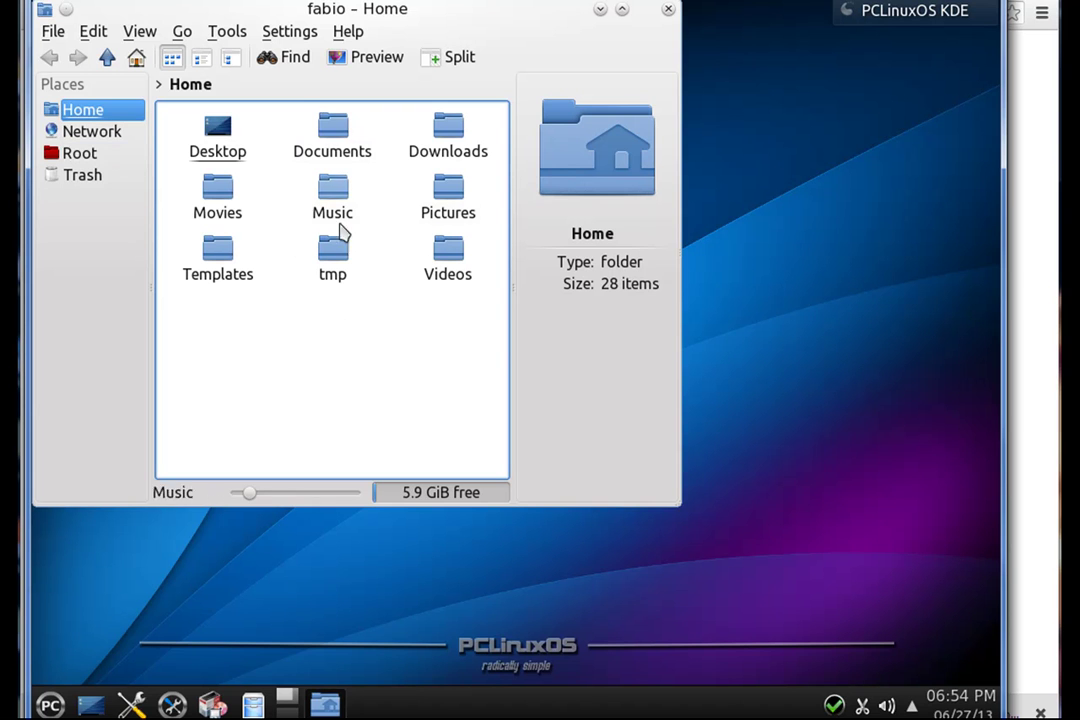
click(668, 9)
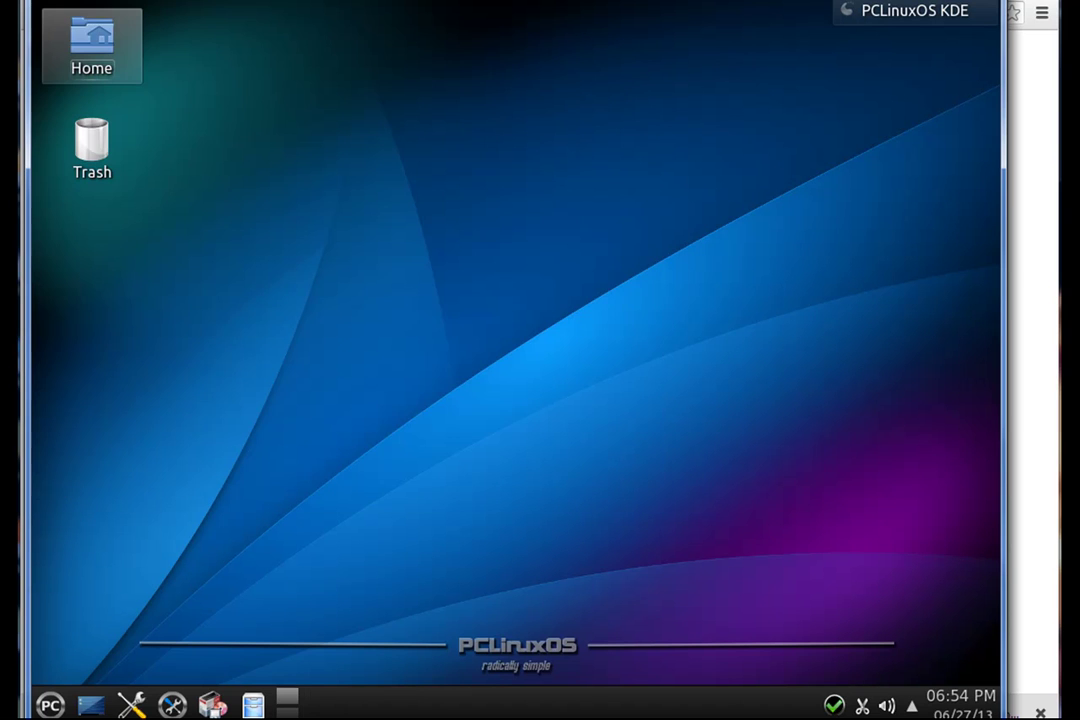
Examine the More Applications categories in the application launcher, including Configuration, Development, Emulators, Finances, Printing and Sciences.
click(50, 706)
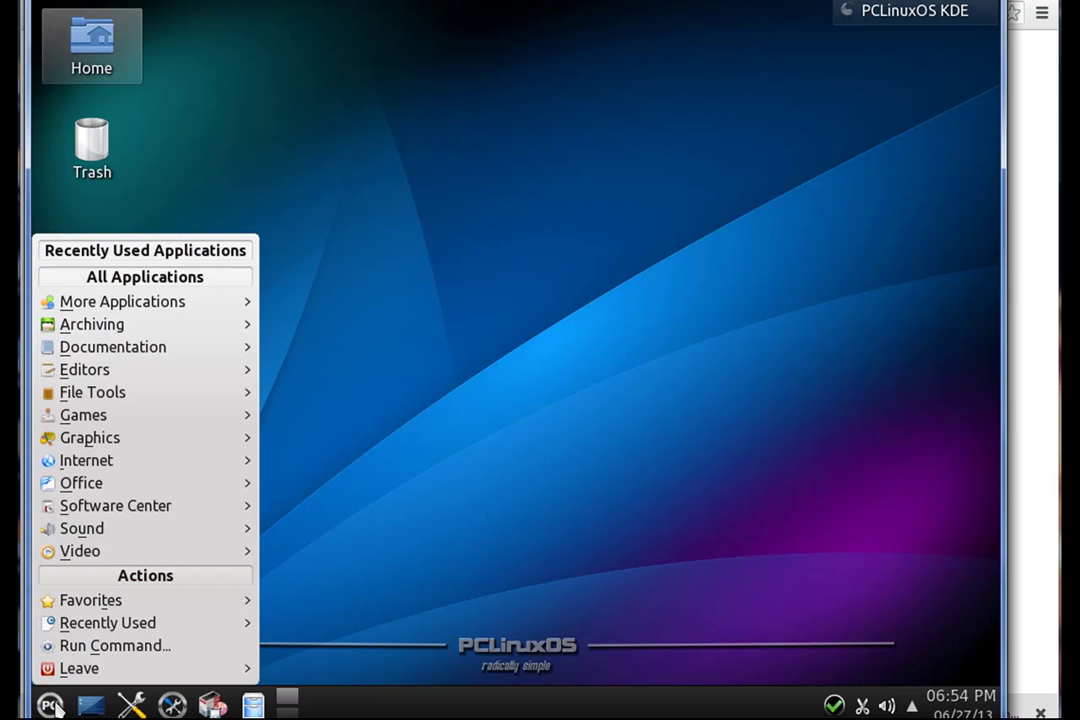
mouse_move(176, 310)
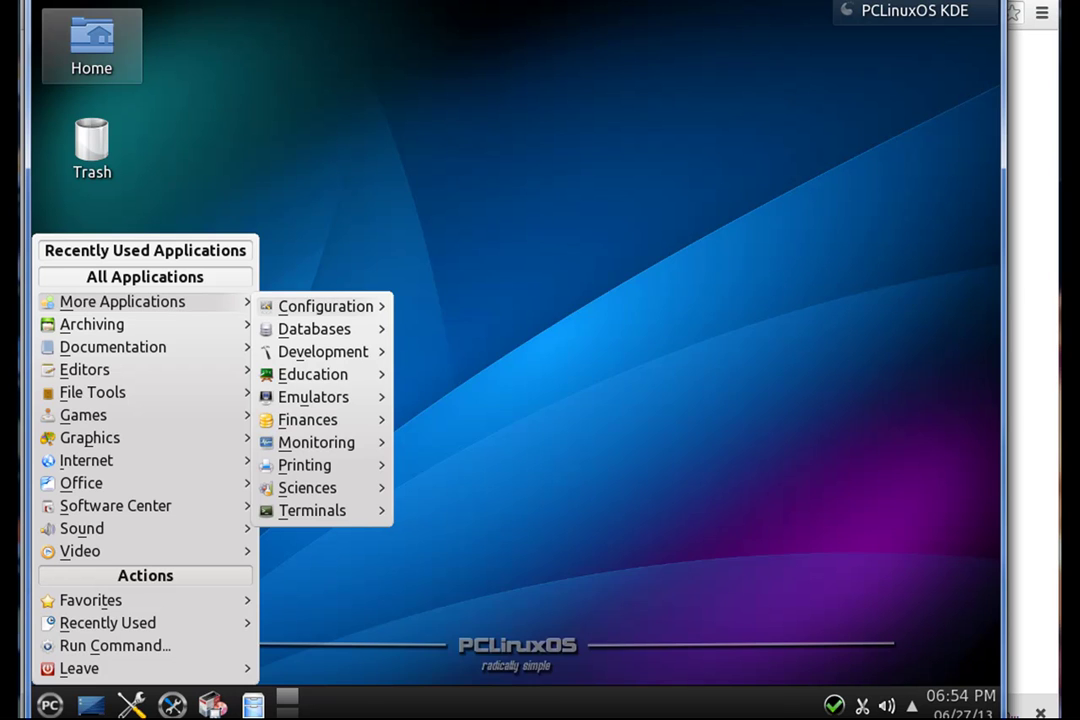
mouse_move(325, 306)
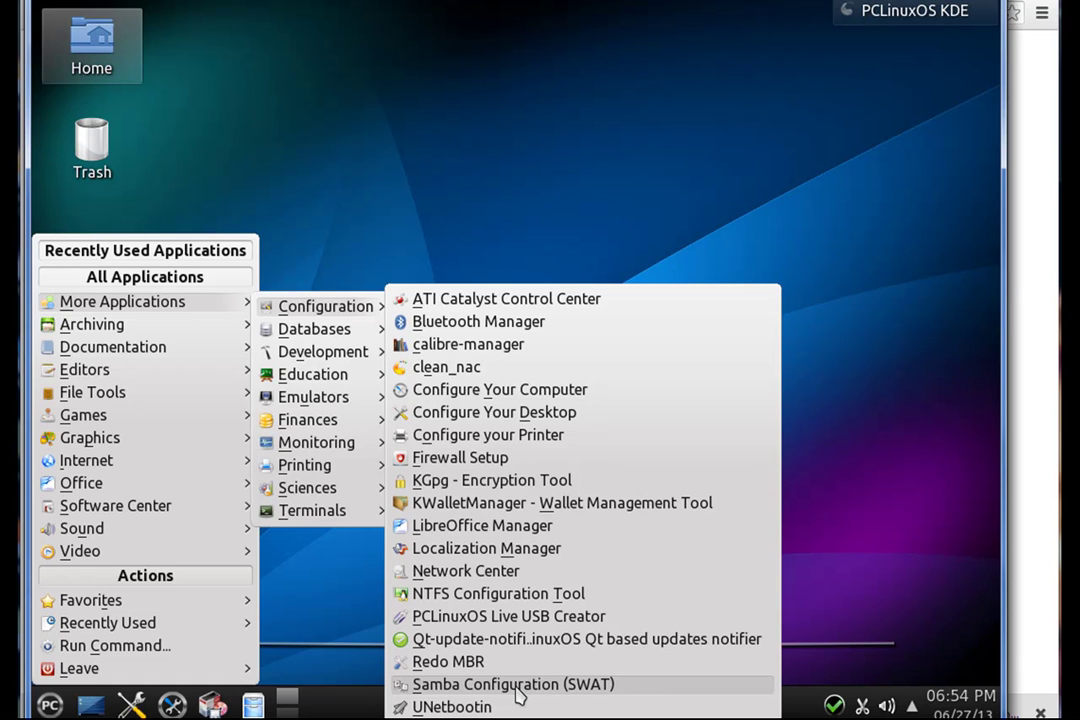
mouse_move(348, 340)
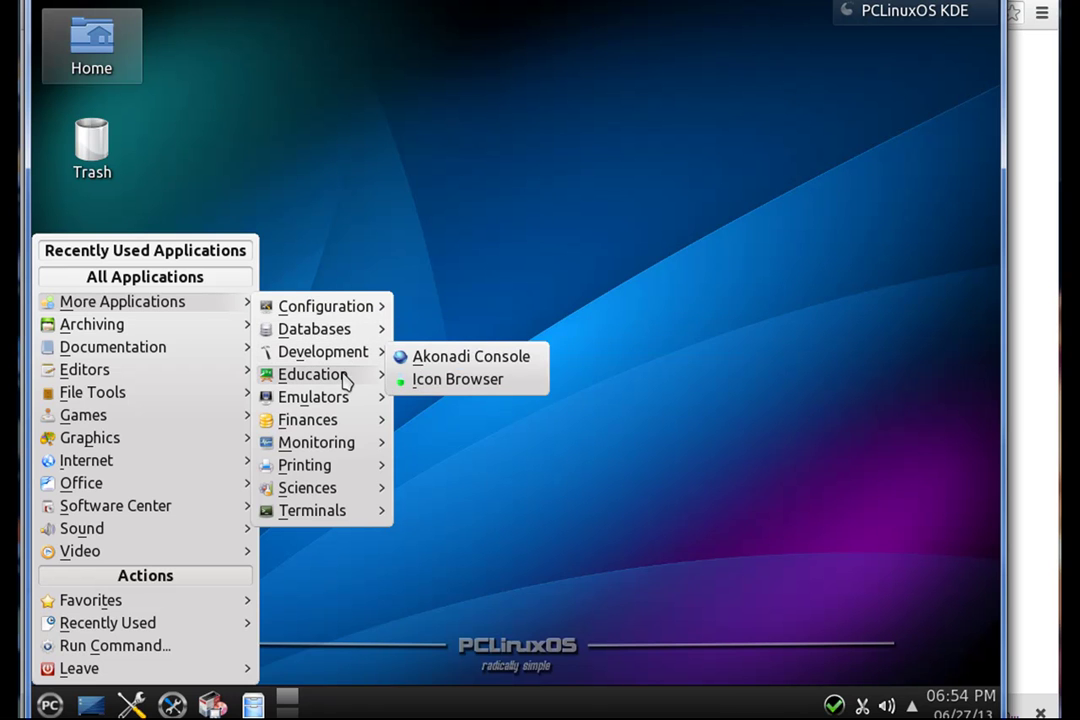
mouse_move(346, 384)
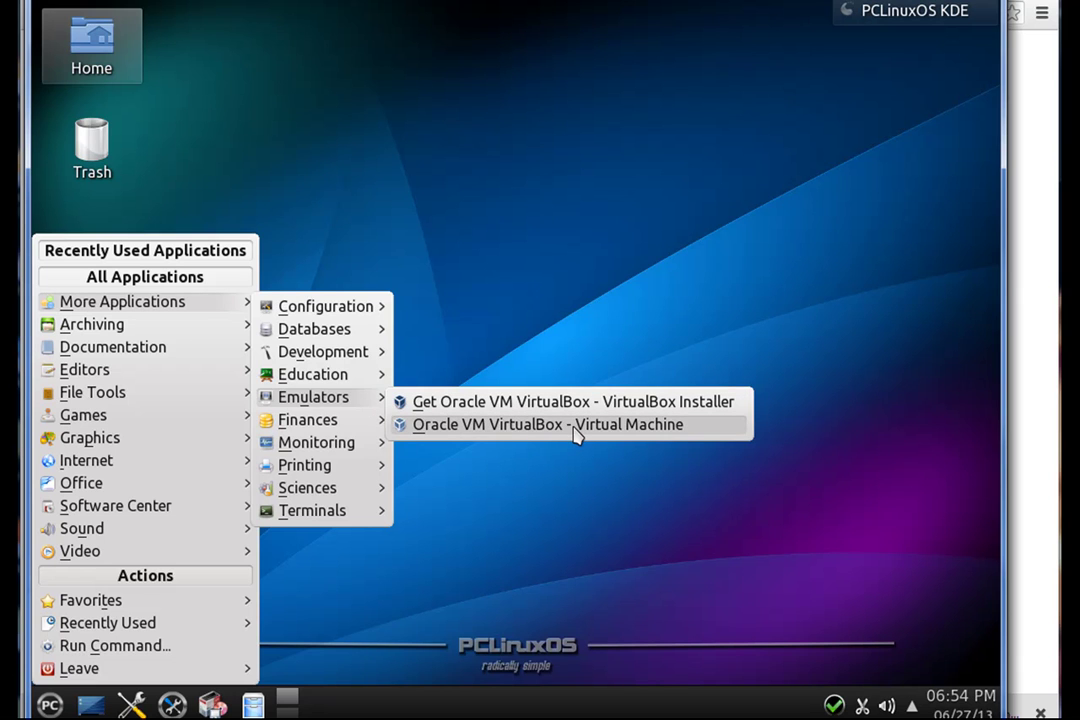
mouse_move(341, 430)
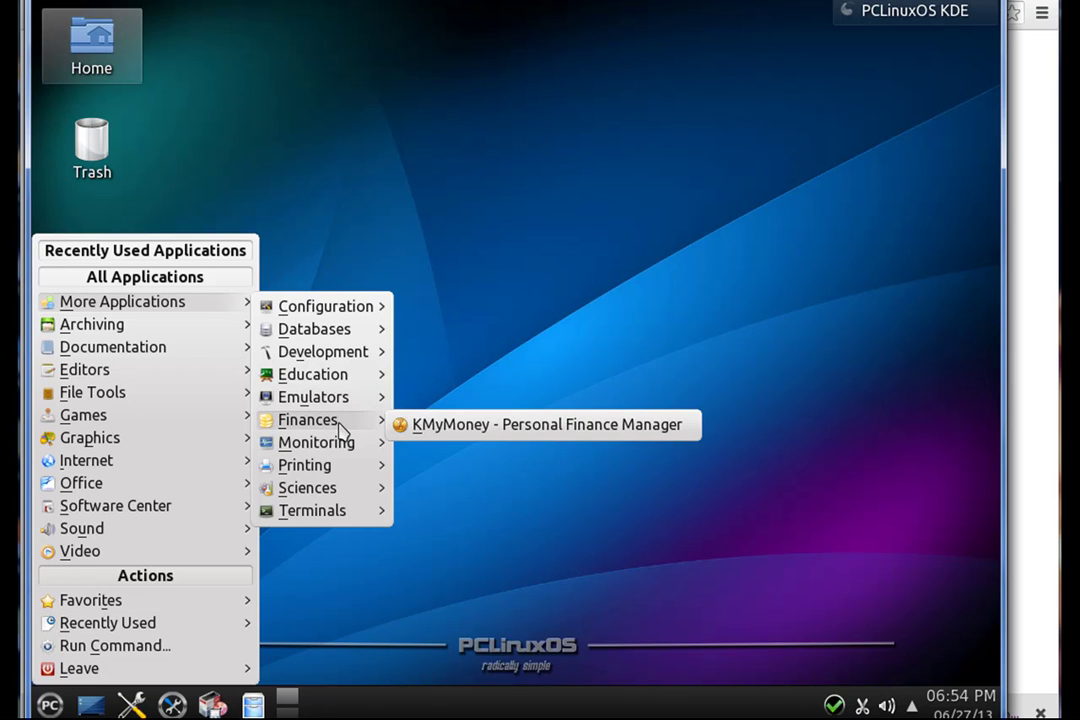
mouse_move(346, 455)
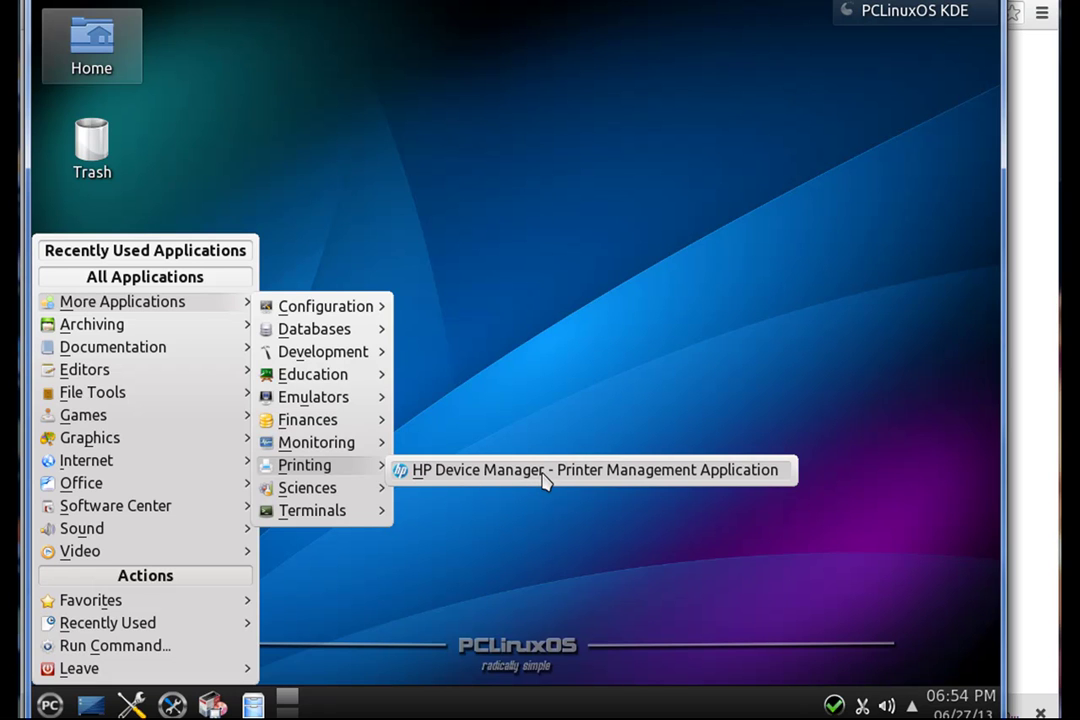
mouse_move(331, 492)
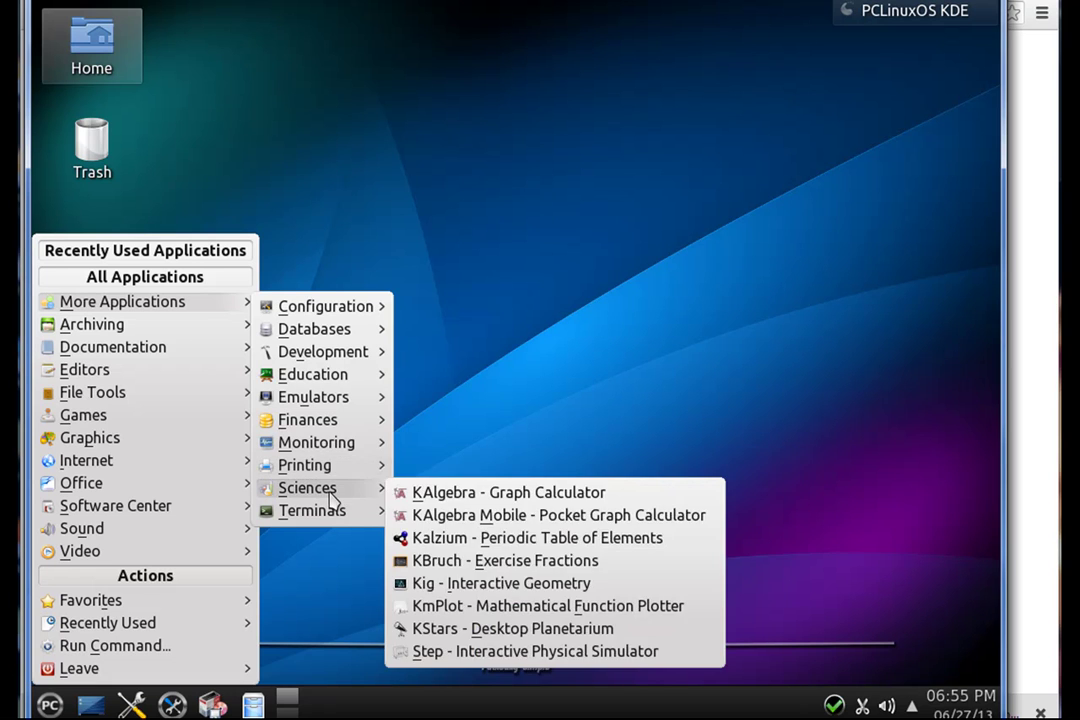
Open the Konsole terminal, run pwd to print the working directory, and close the terminal.
mouse_move(357, 513)
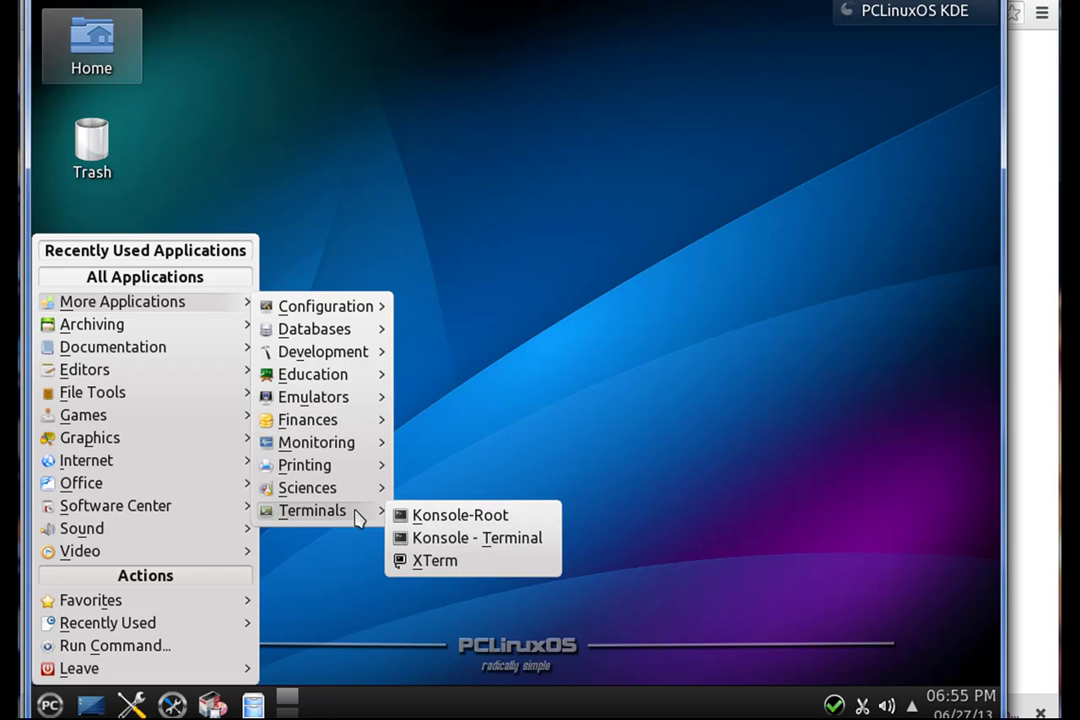
click(506, 541)
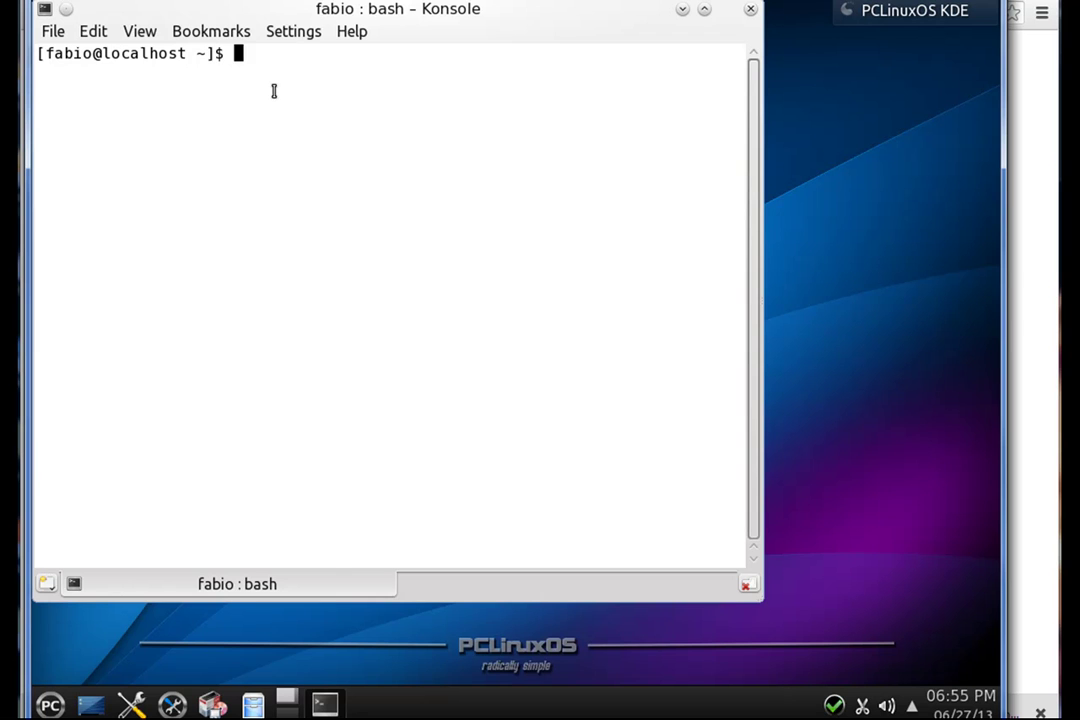
text(pwd)
key(Return)
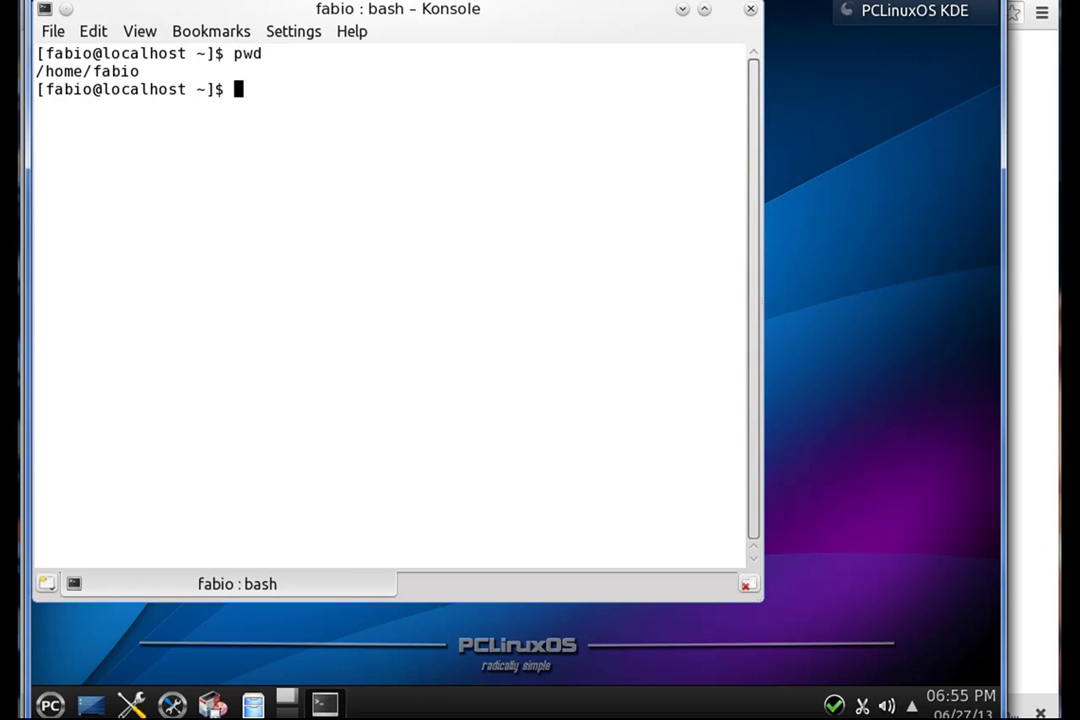
click(750, 9)
Look through the Documentation, Games, Graphics and Internet application categories, including the Games subcategories.
click(50, 705)
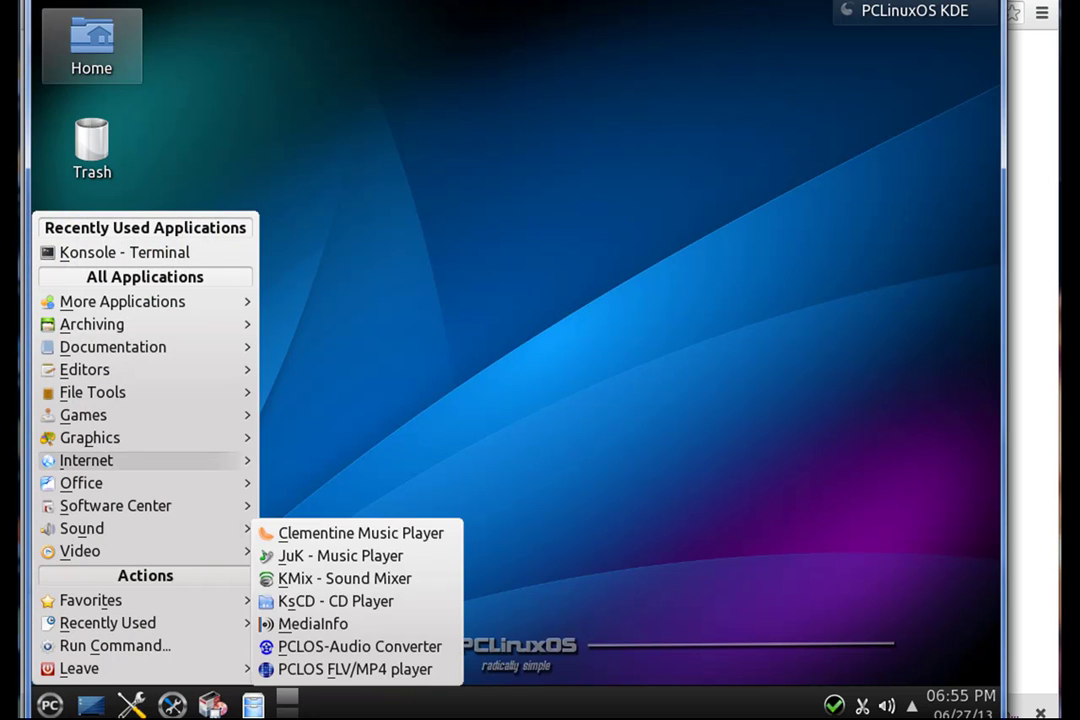
mouse_move(145, 357)
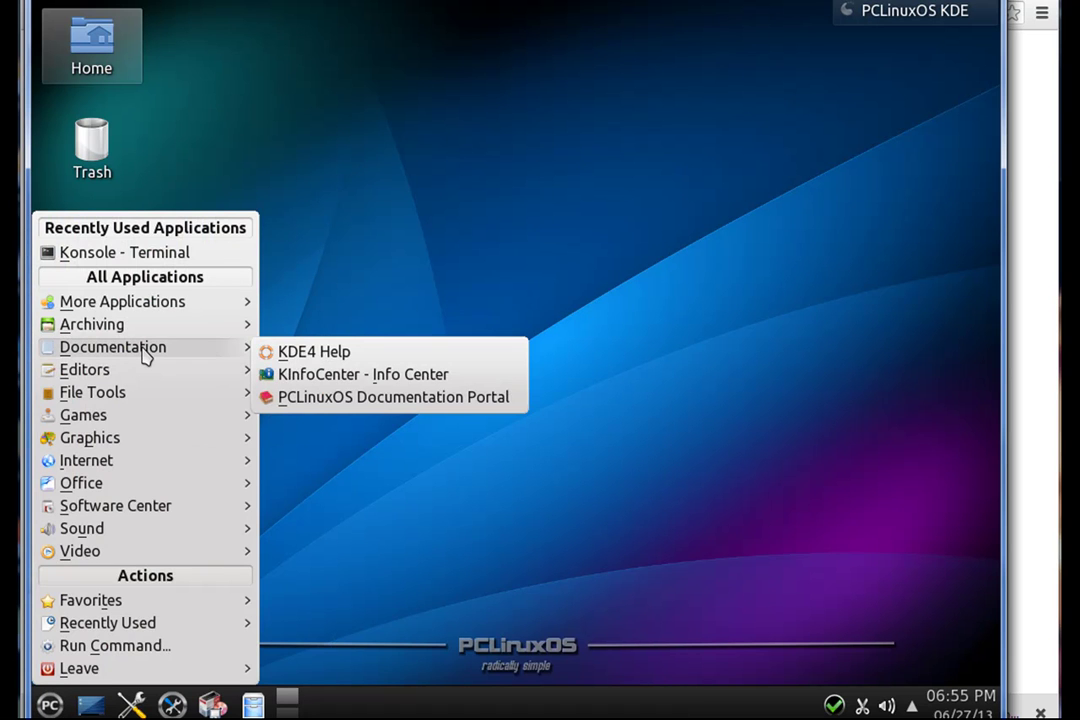
mouse_move(150, 403)
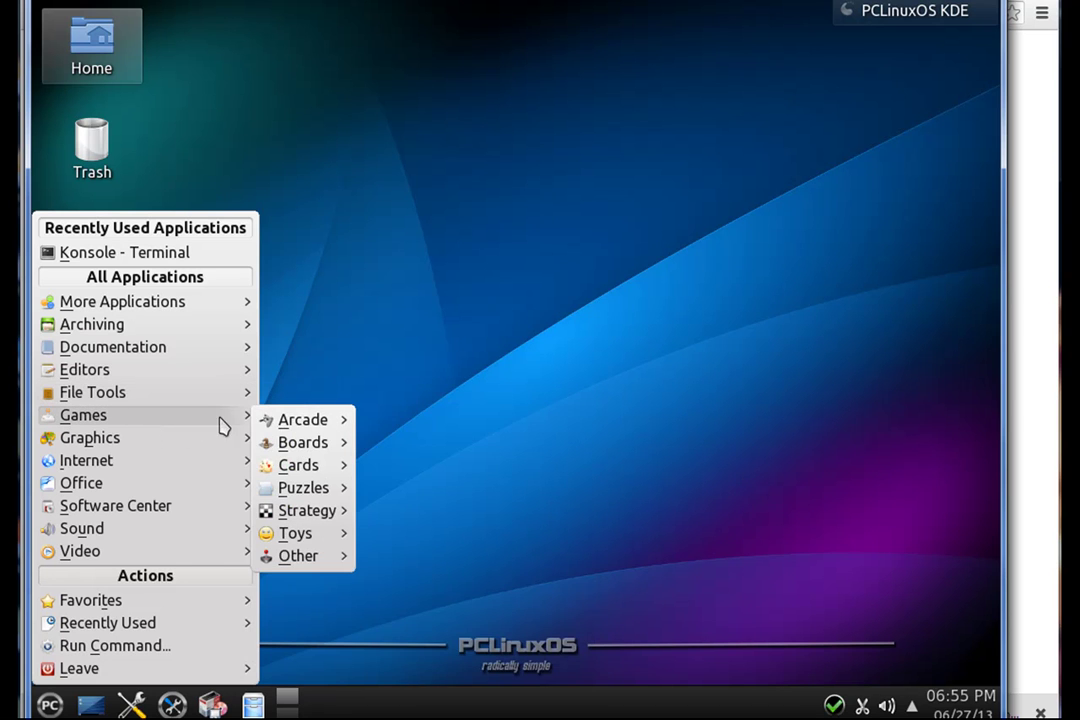
mouse_move(300, 420)
mouse_move(308, 447)
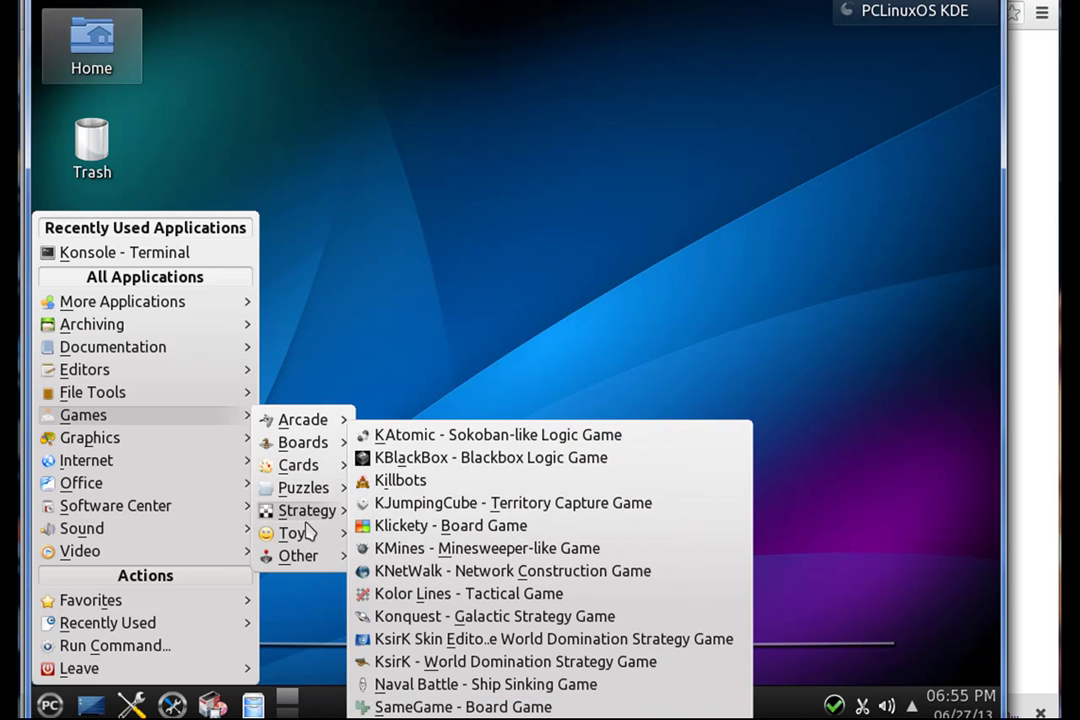
mouse_move(160, 446)
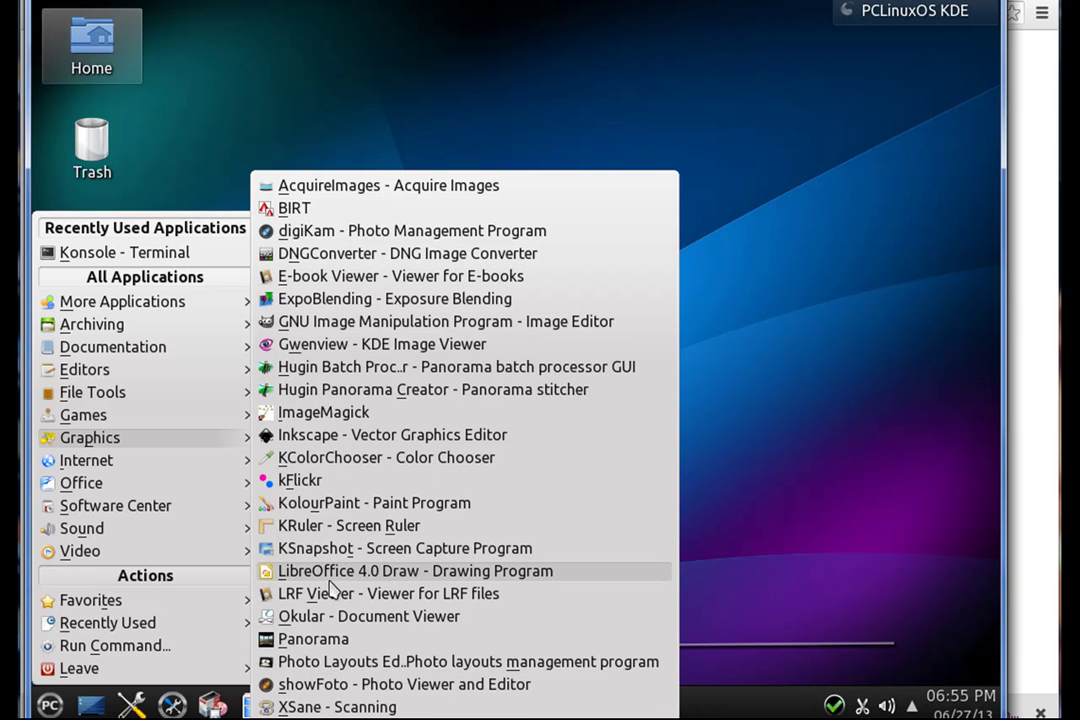
mouse_move(185, 462)
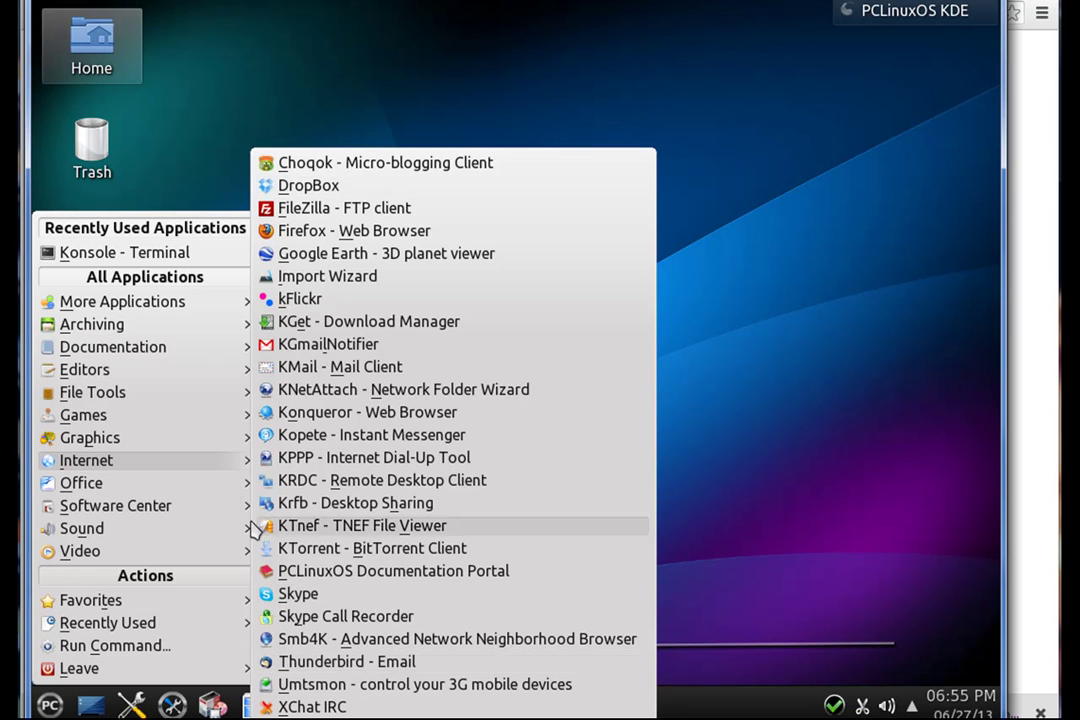
Launch Synaptic Package Manager from the Software Center category, authenticating with the root password.
mouse_move(183, 497)
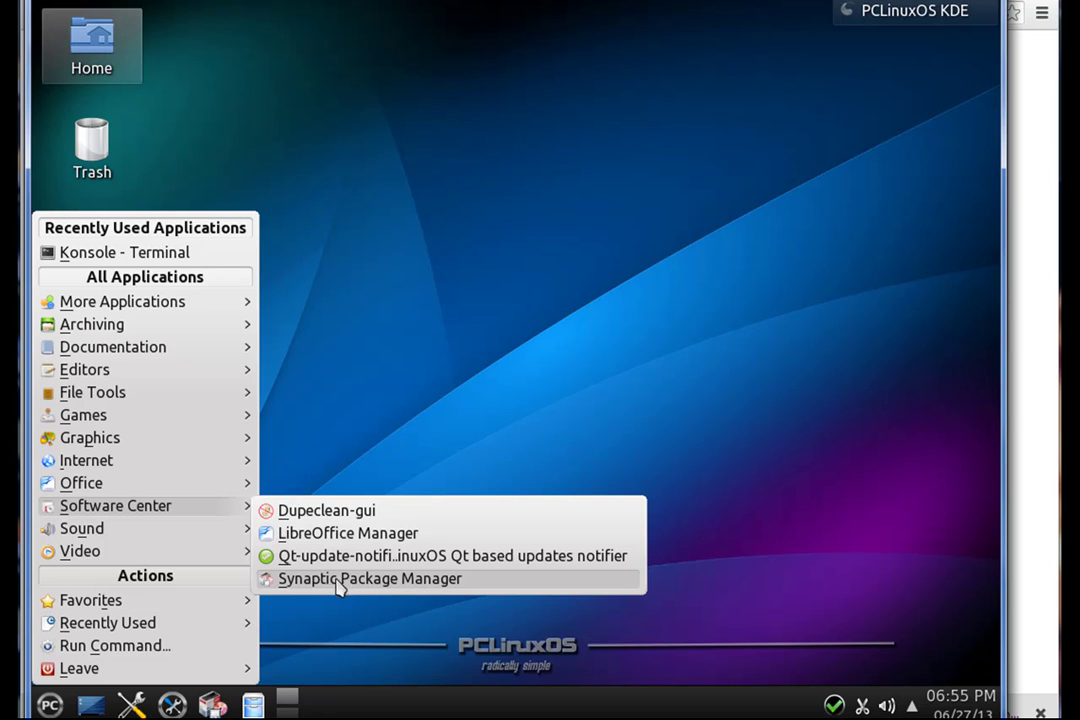
click(400, 582)
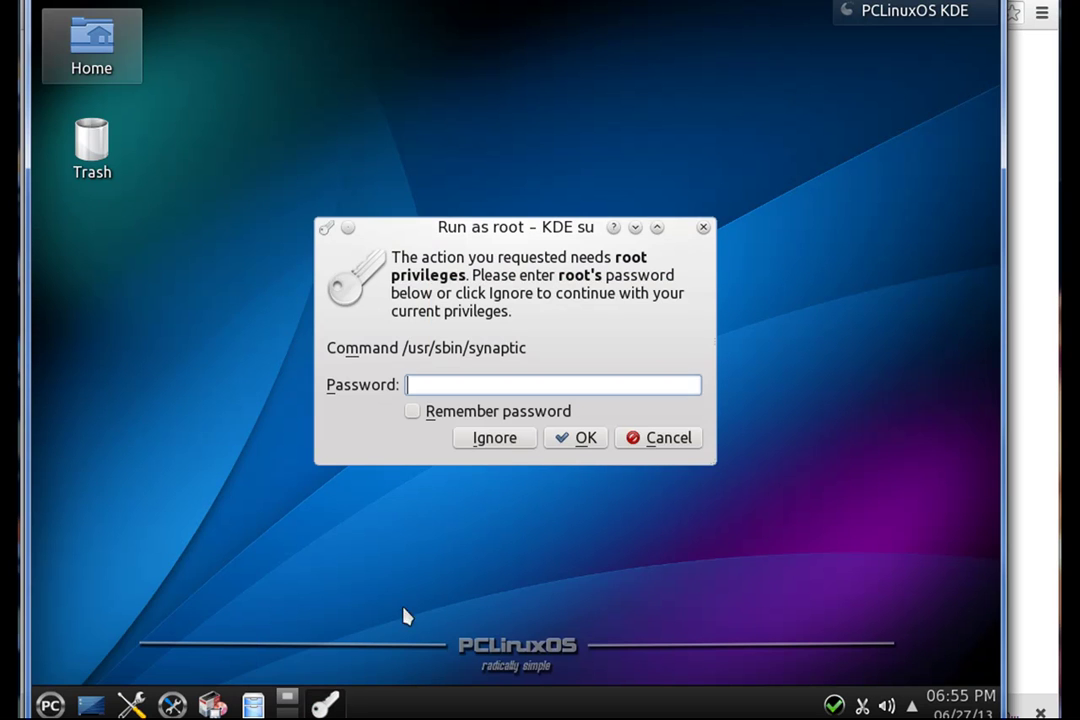
text(••)
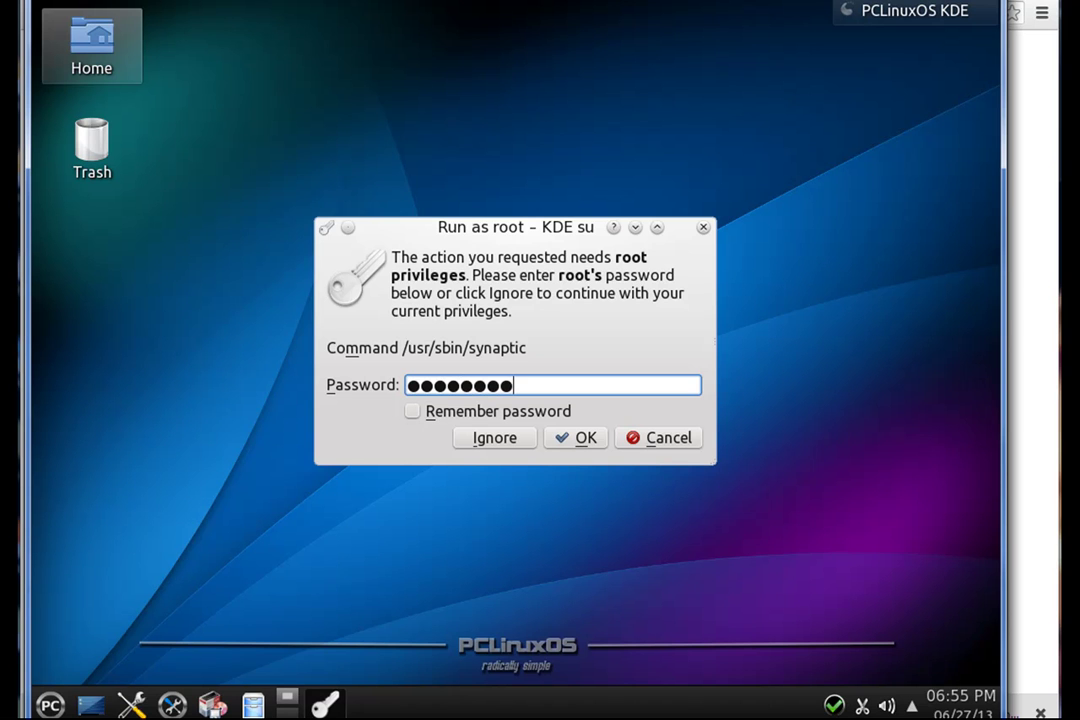
click(578, 440)
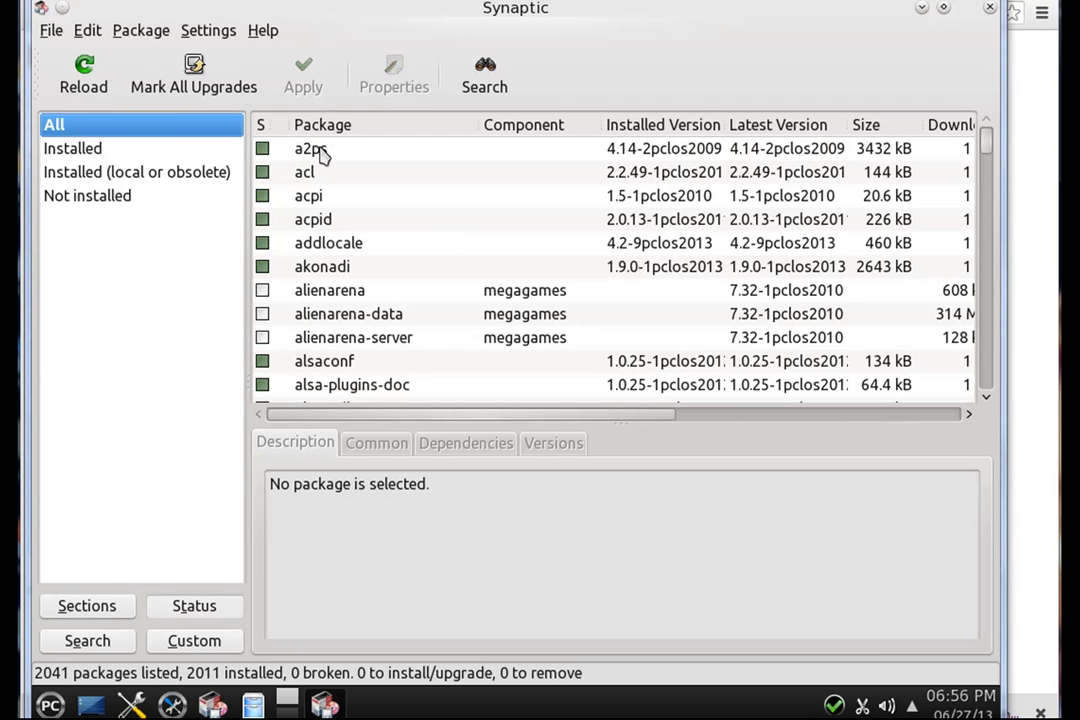
Review the installed and not-installed package lists and the marking options for alienarena, leaving it unmarked, and close the package manager.
click(120, 150)
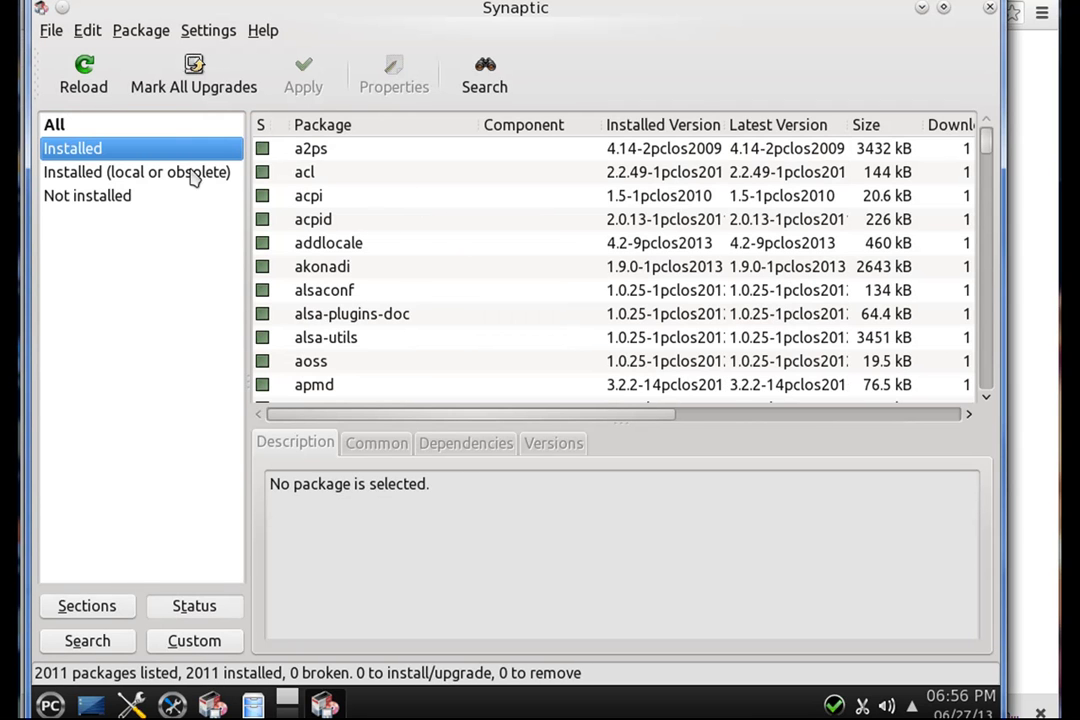
click(110, 194)
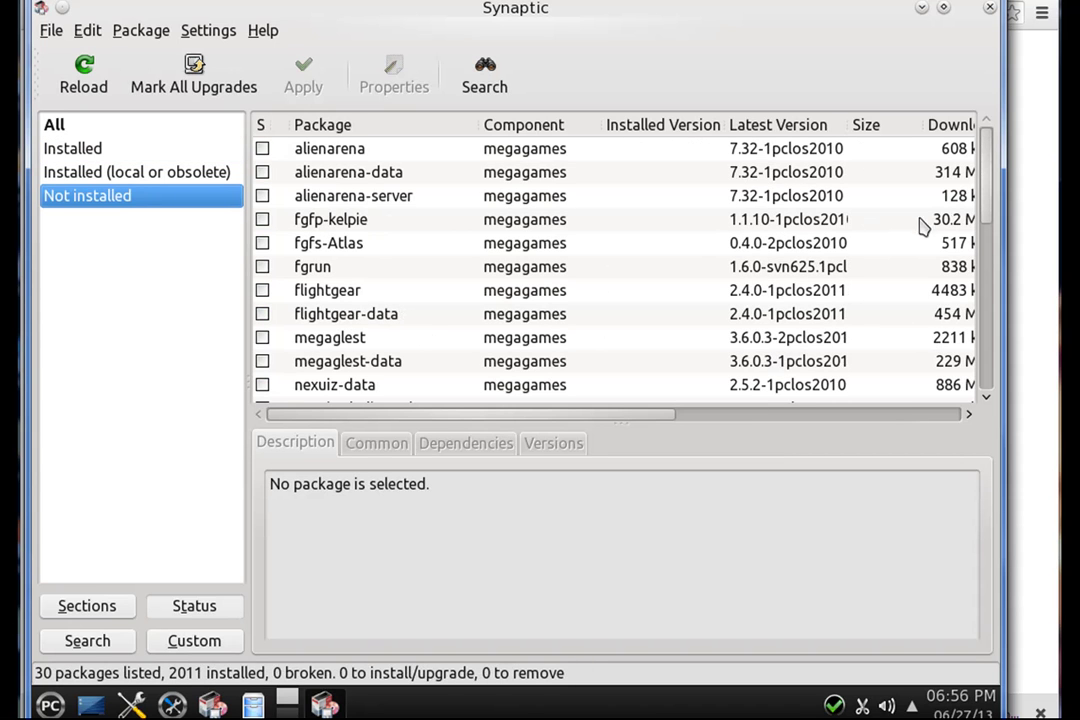
mouse_move(988, 190)
mouse_down()
mouse_move(988, 356)
mouse_move(988, 181)
mouse_up()
click(263, 150)
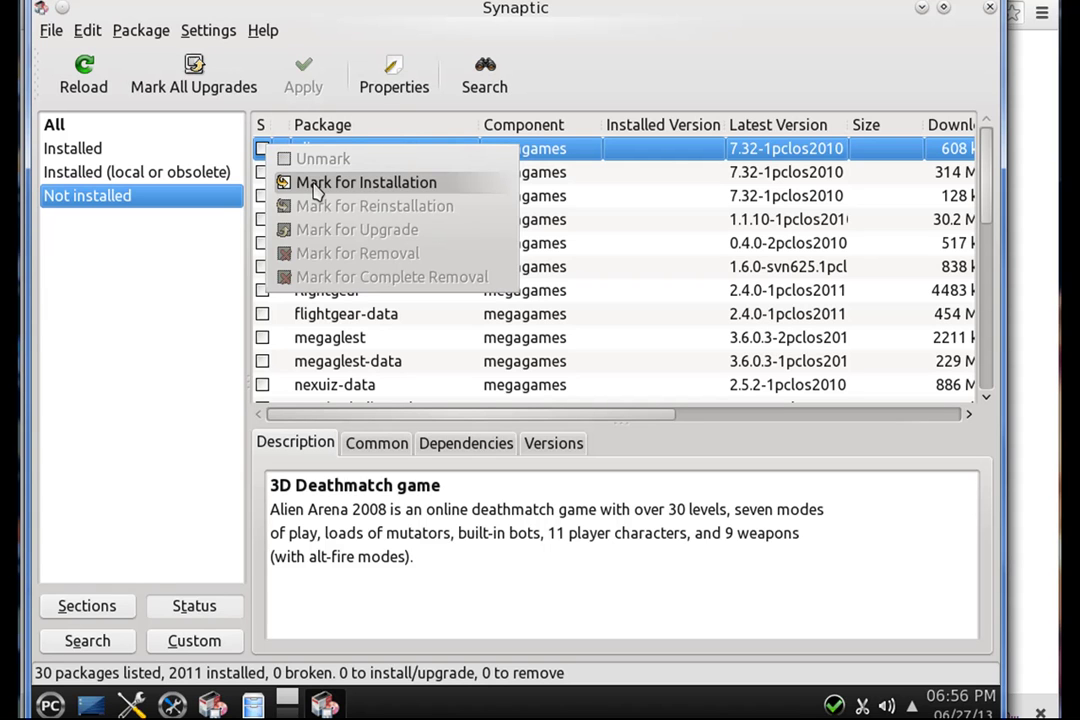
click(648, 258)
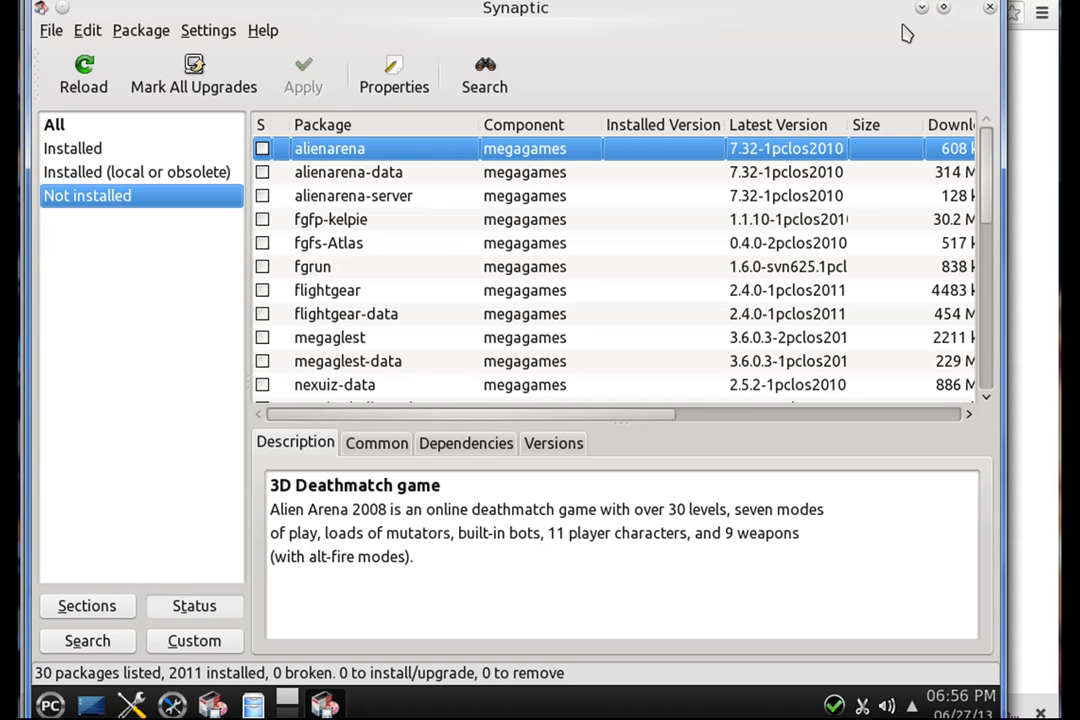
click(990, 7)
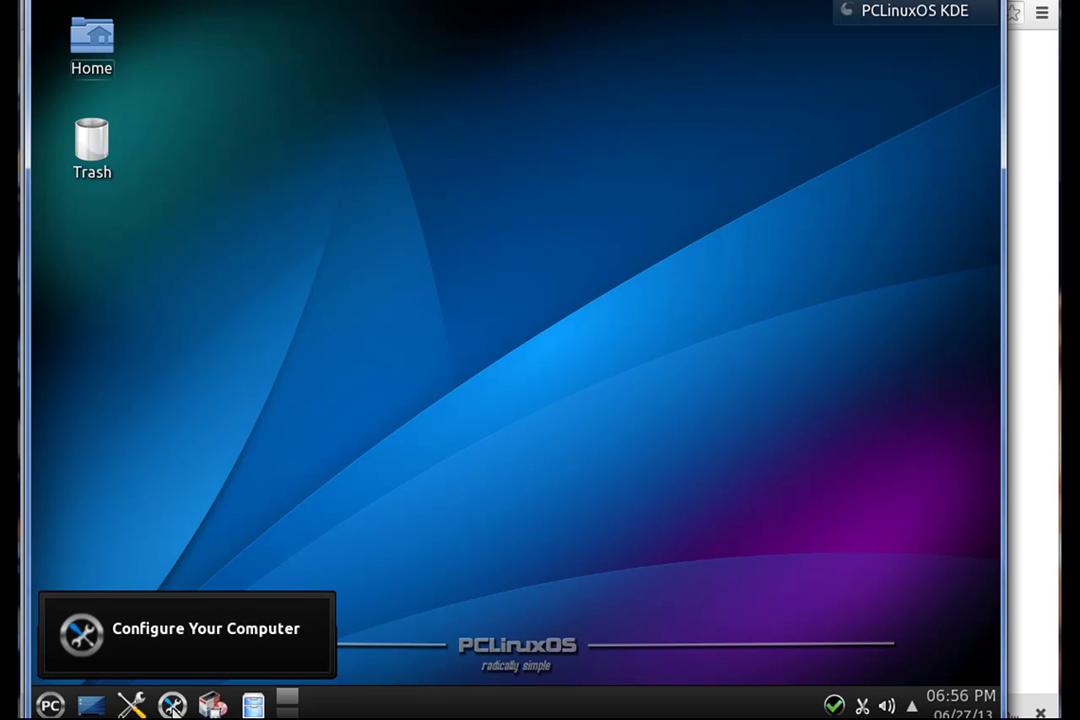
Open the Configure Your Computer tool, authenticating with the root password.
click(175, 708)
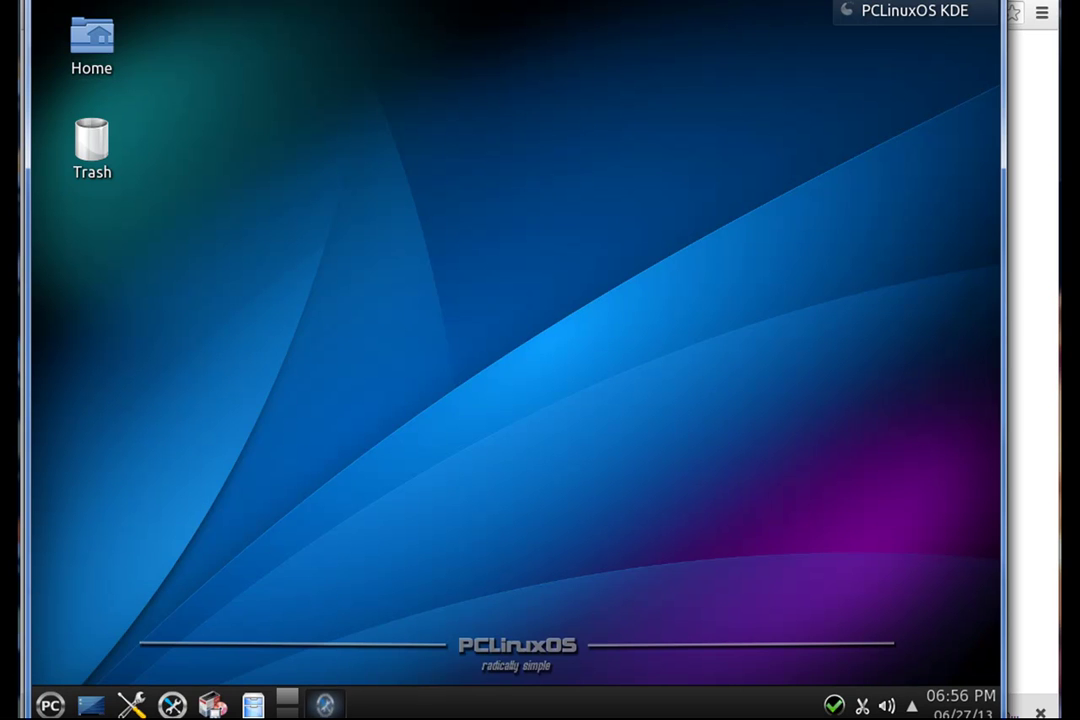
text(******)
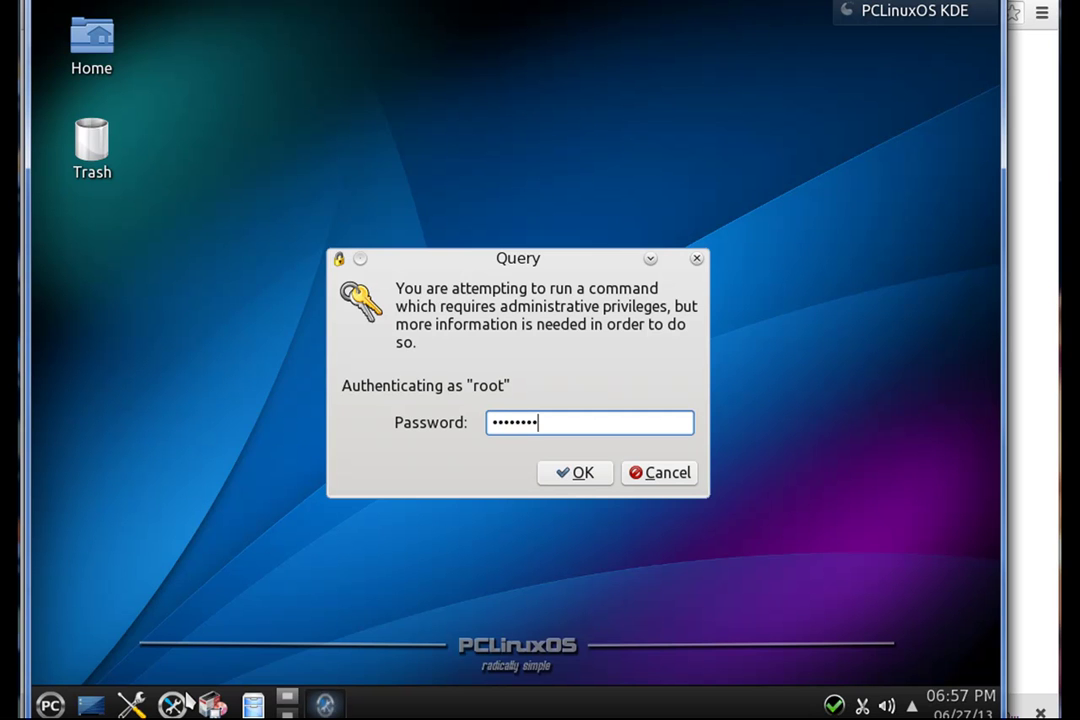
key(Return)
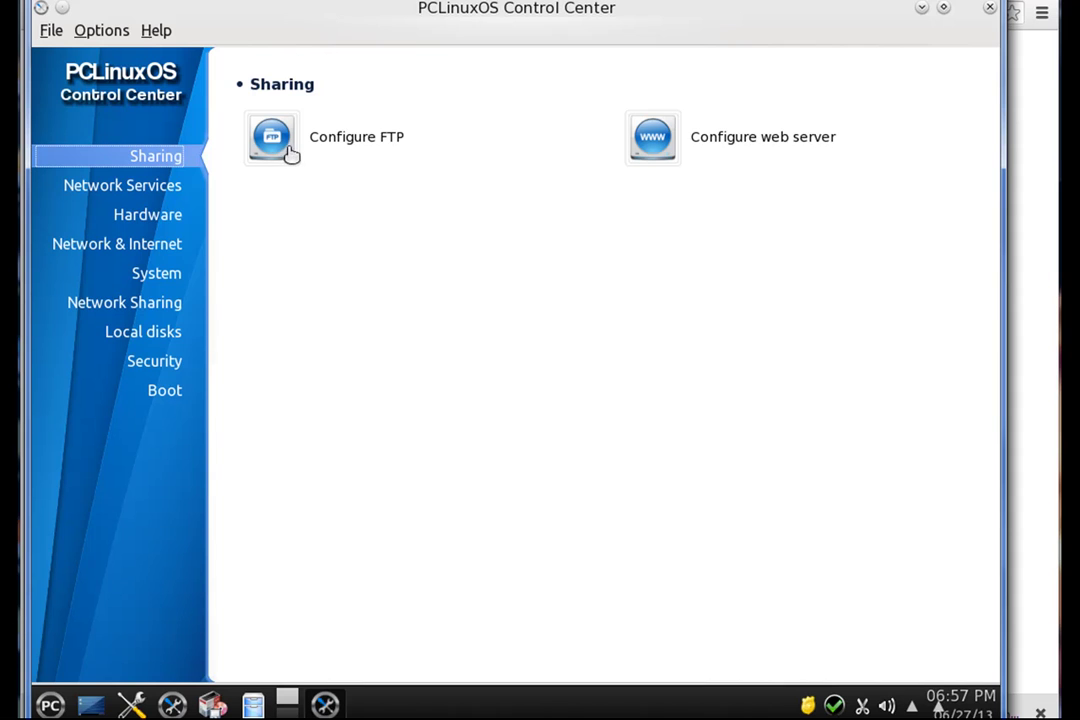
Review the Control Center categories from Network Services through Hardware, Network & Internet, System, Local disks and Boot, and close it.
click(140, 188)
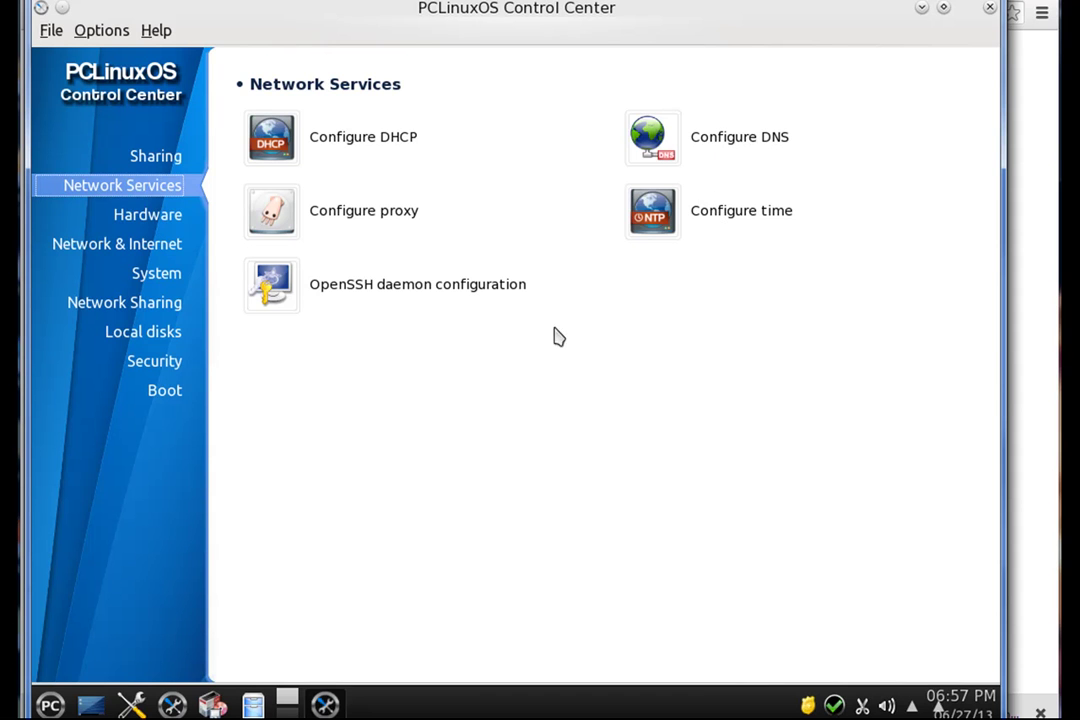
click(145, 216)
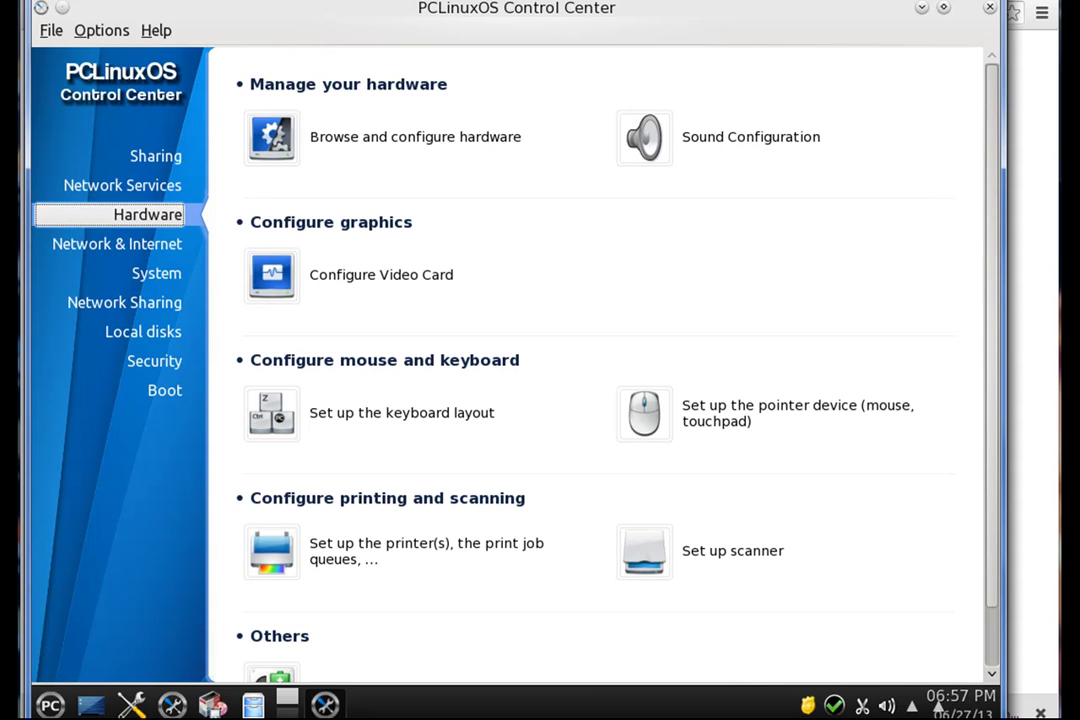
click(151, 246)
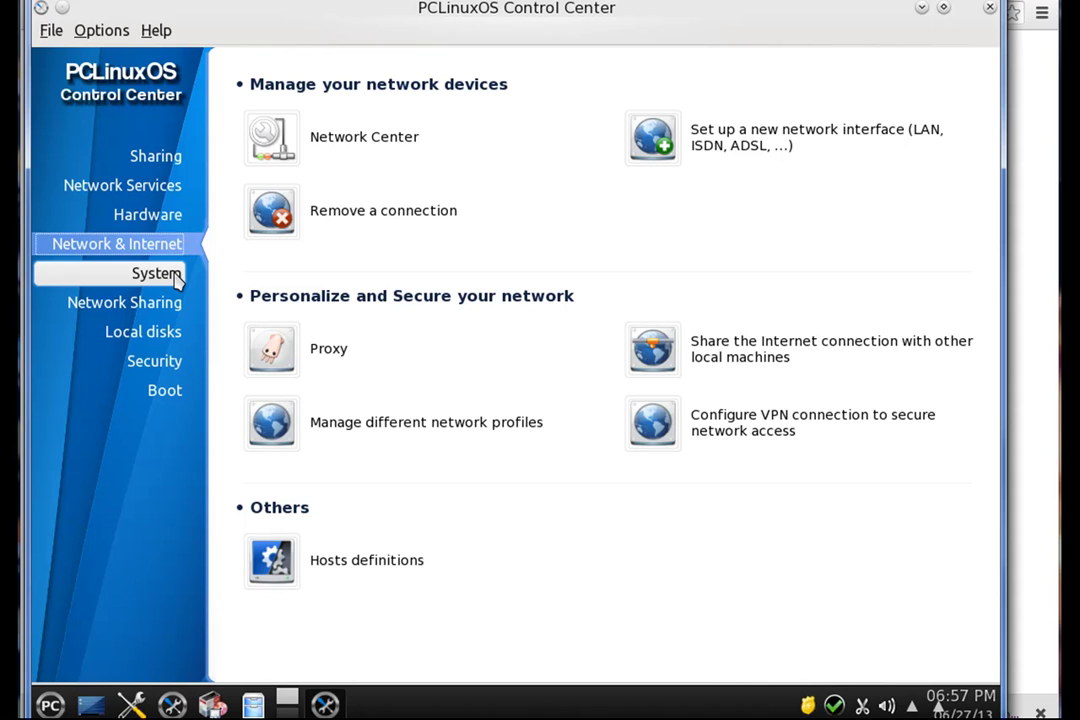
click(176, 279)
click(170, 310)
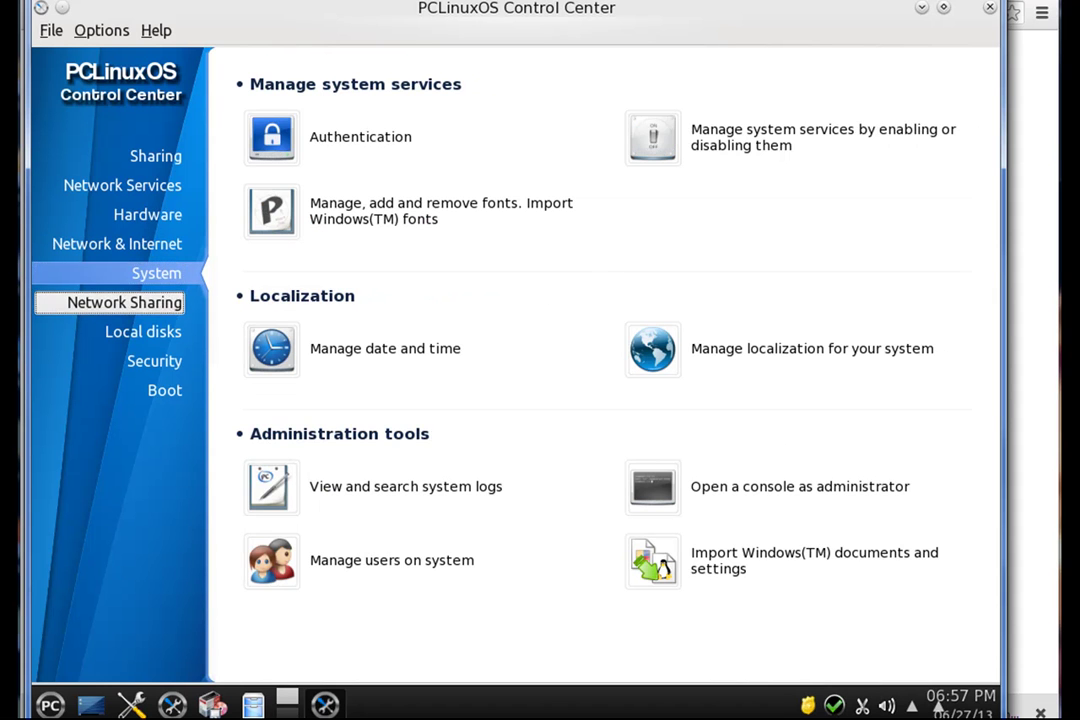
click(169, 335)
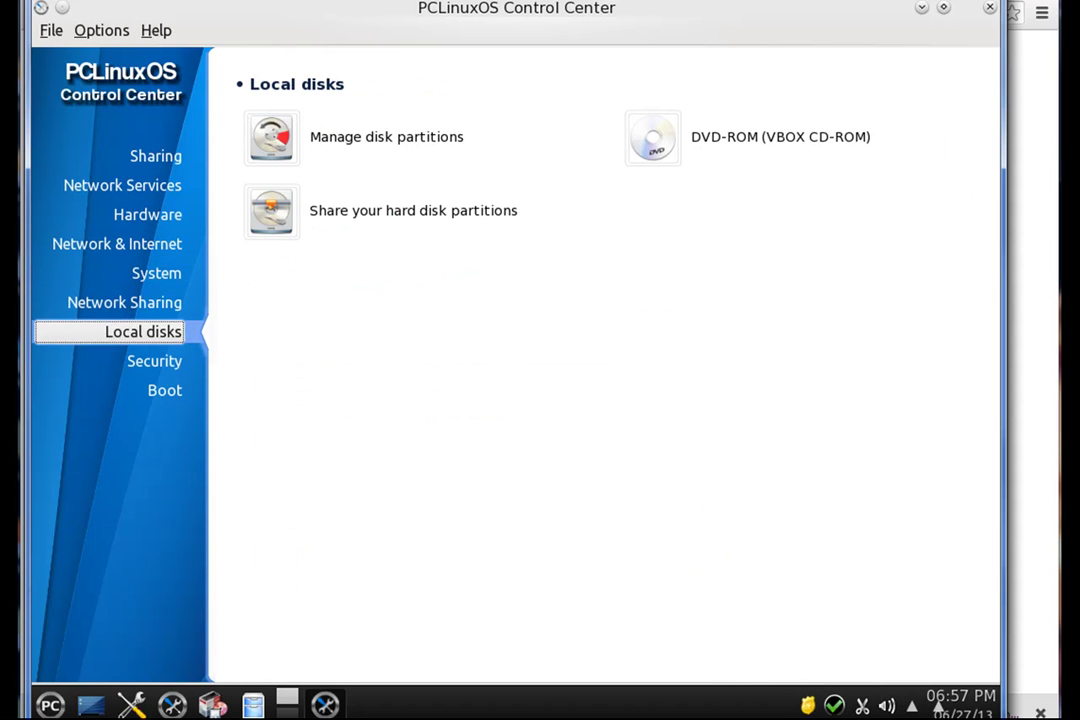
click(155, 360)
click(163, 390)
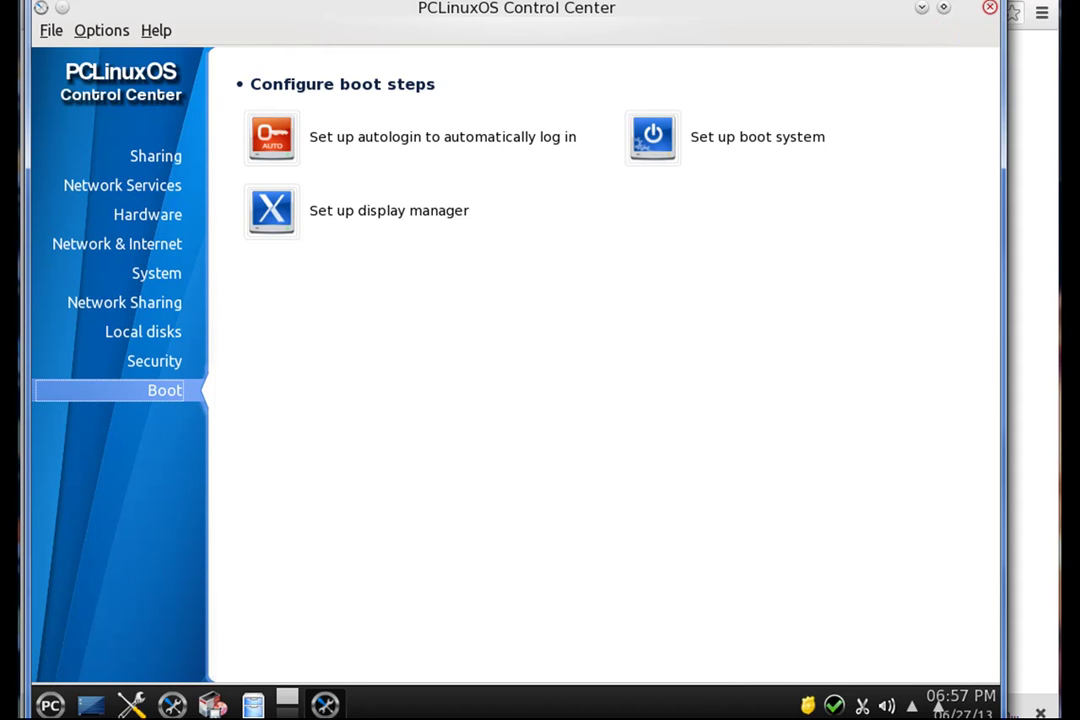
click(990, 9)
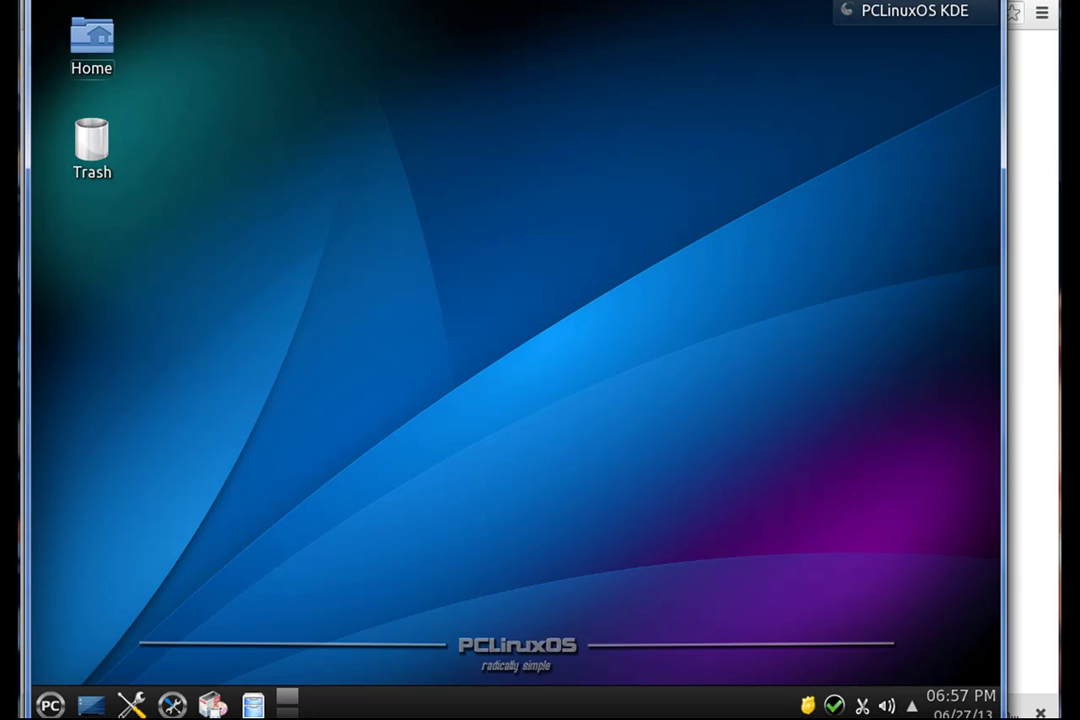
Bring up the leave dialog with the logout, turn-off and restart choices from the PCLinuxOS KDE desktop toolbox.
click(224, 704)
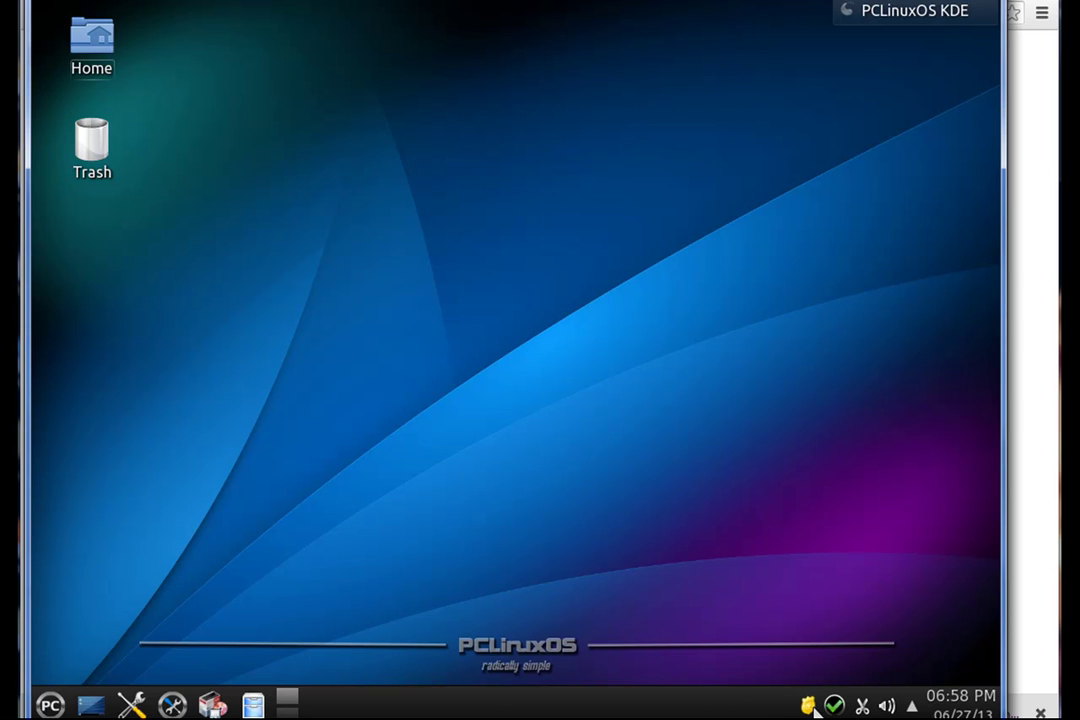
mouse_move(838, 706)
click(914, 11)
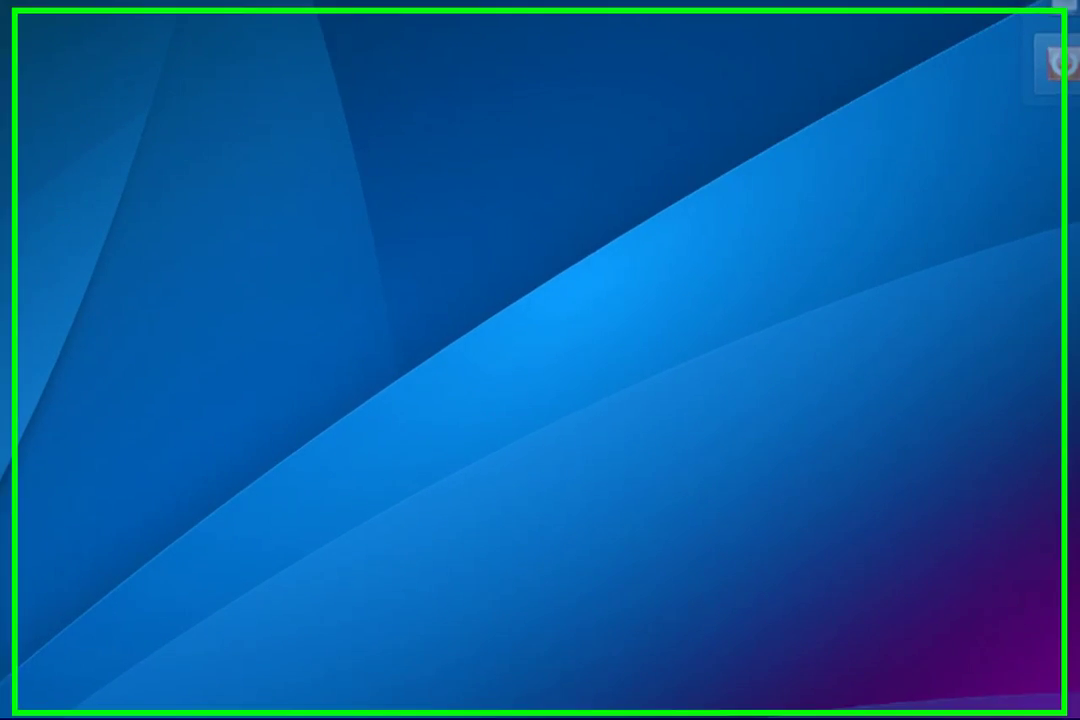
click(860, 197)
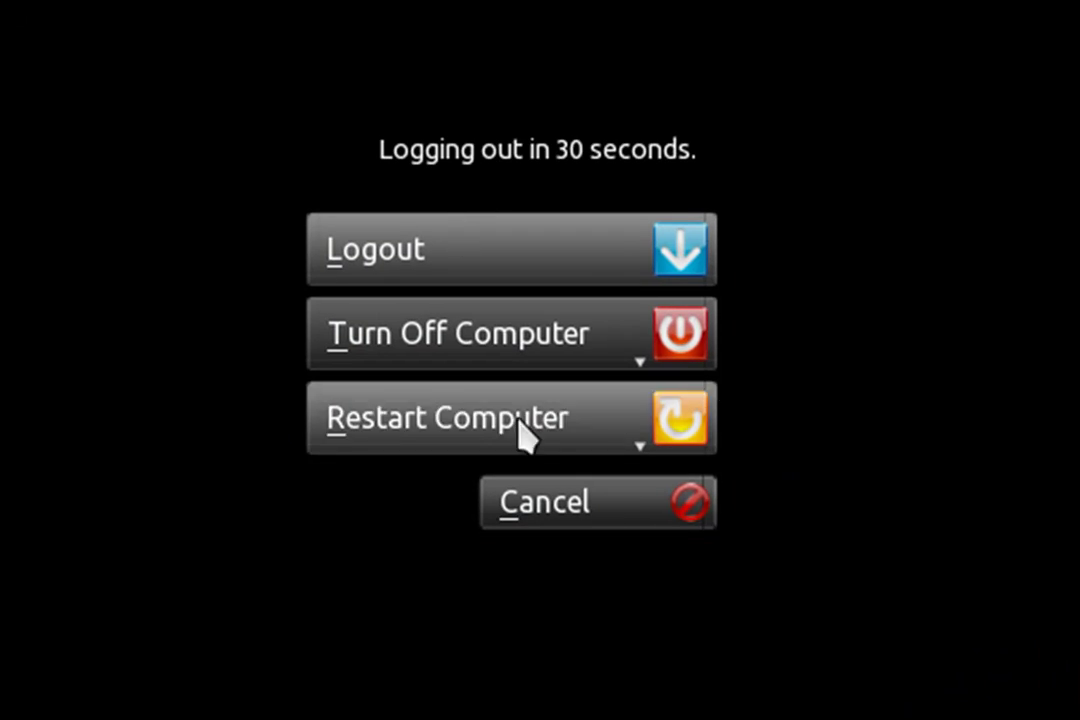